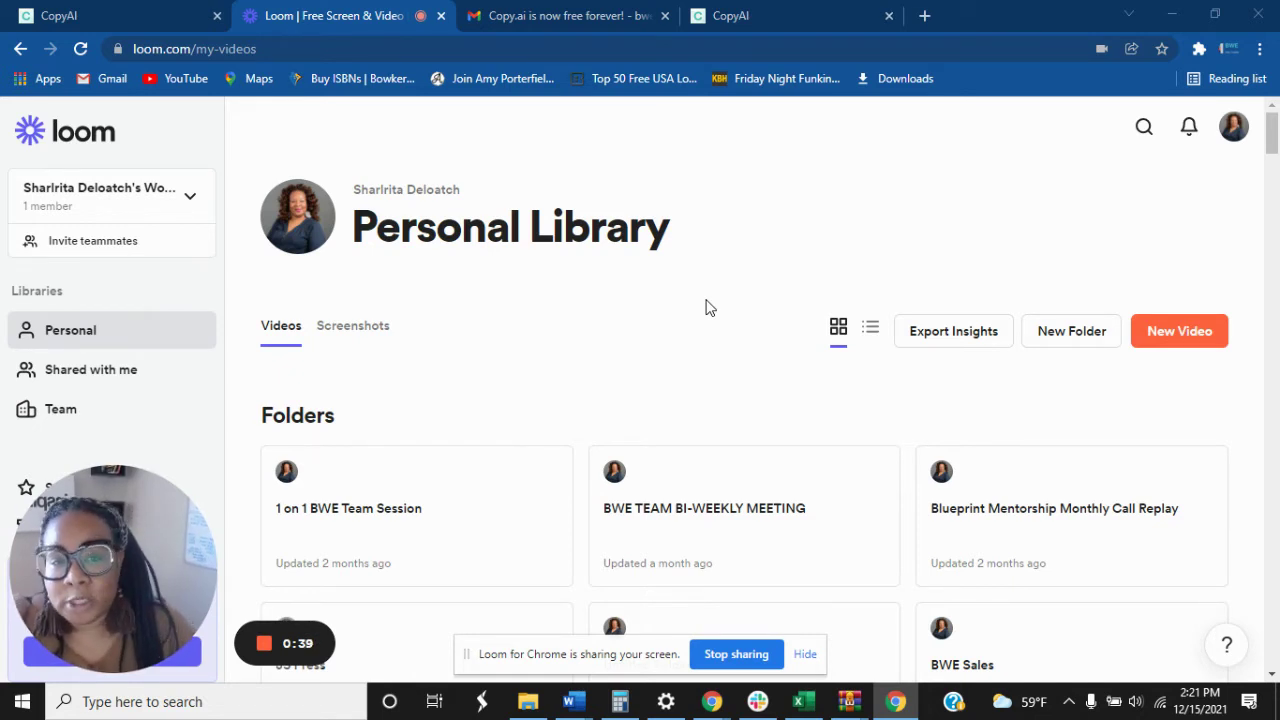
Switch to Gmail and read the "Copy.ai is now free forever!" email, including its free generations and new features.
click(784, 21)
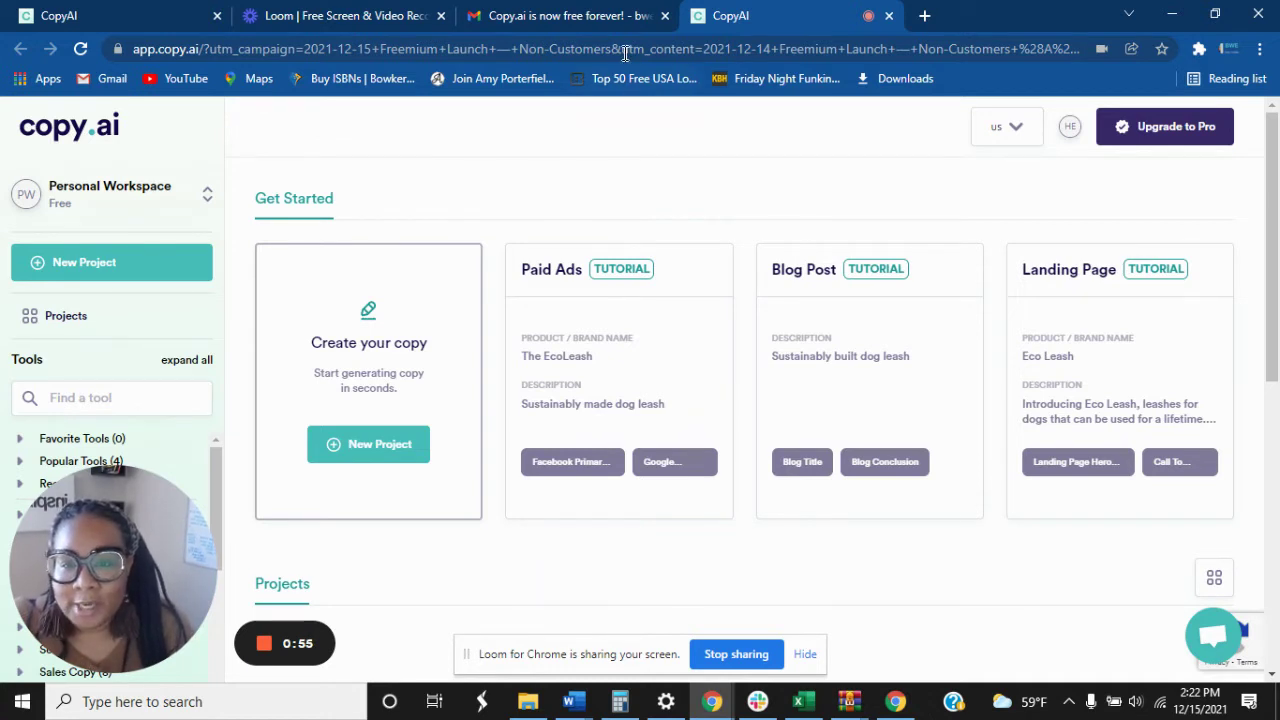
click(610, 20)
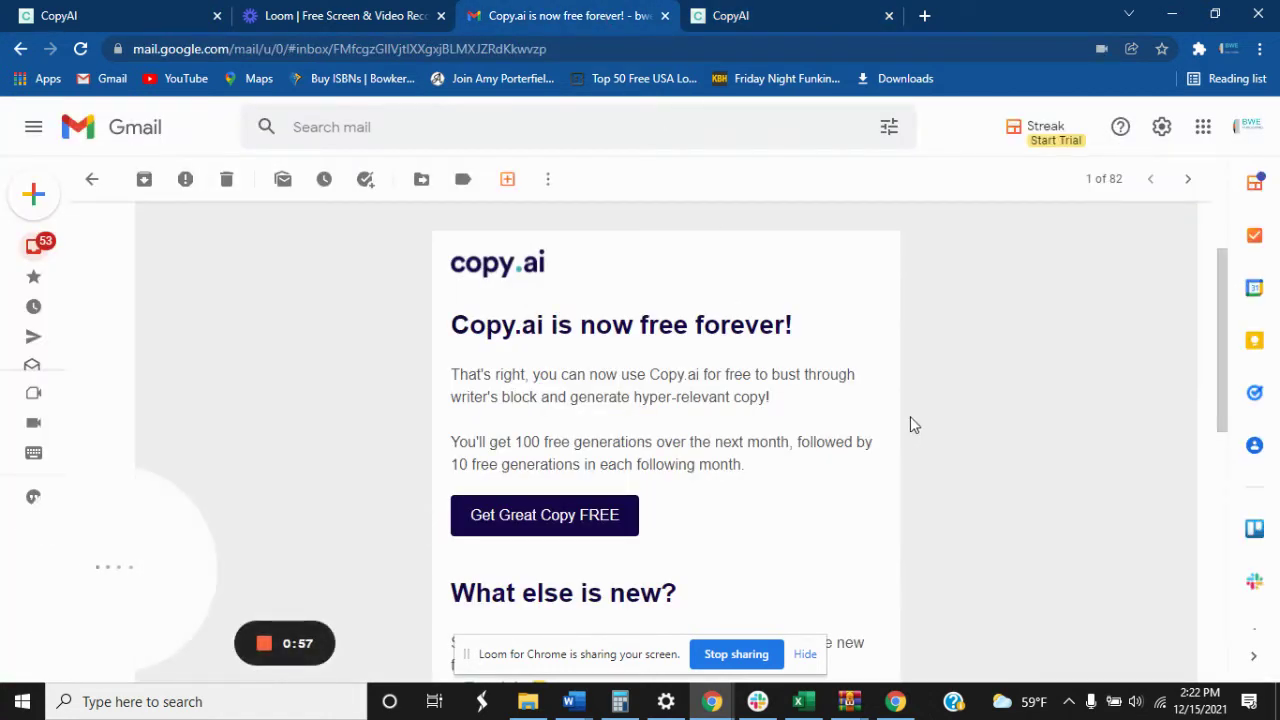
drag(140, 574, 120, 318)
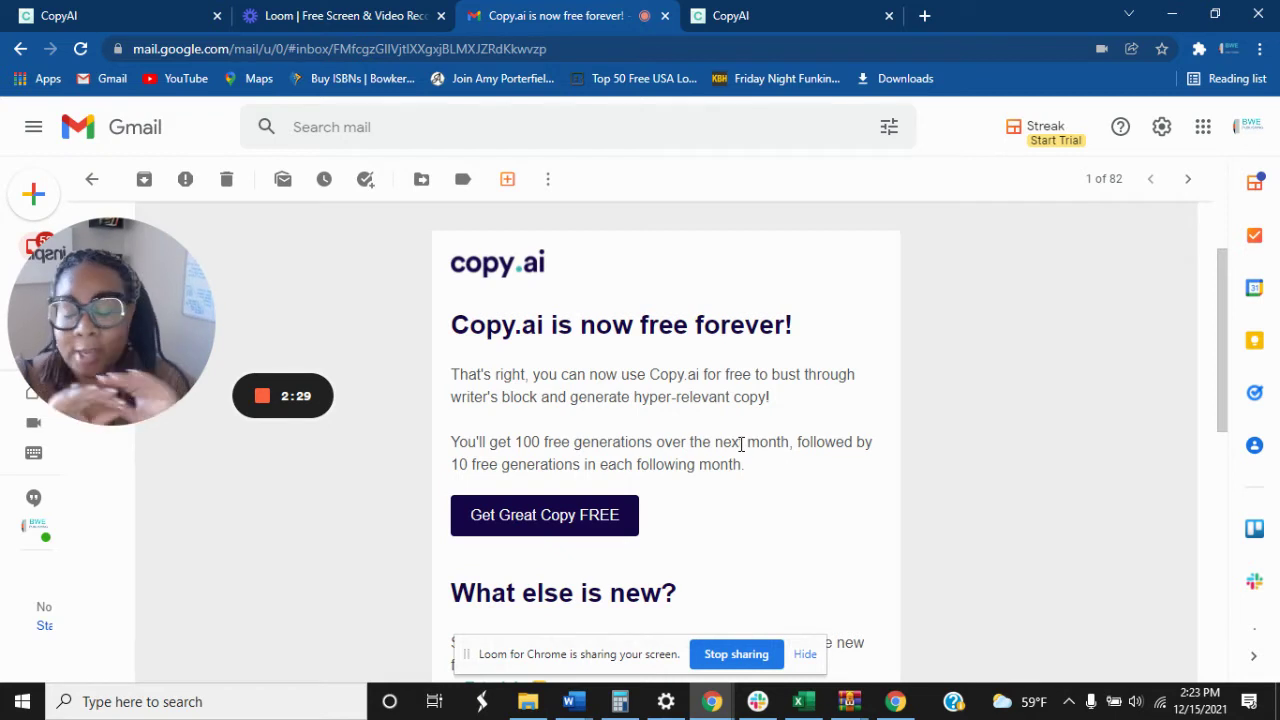
scroll(735, 442, down, 1)
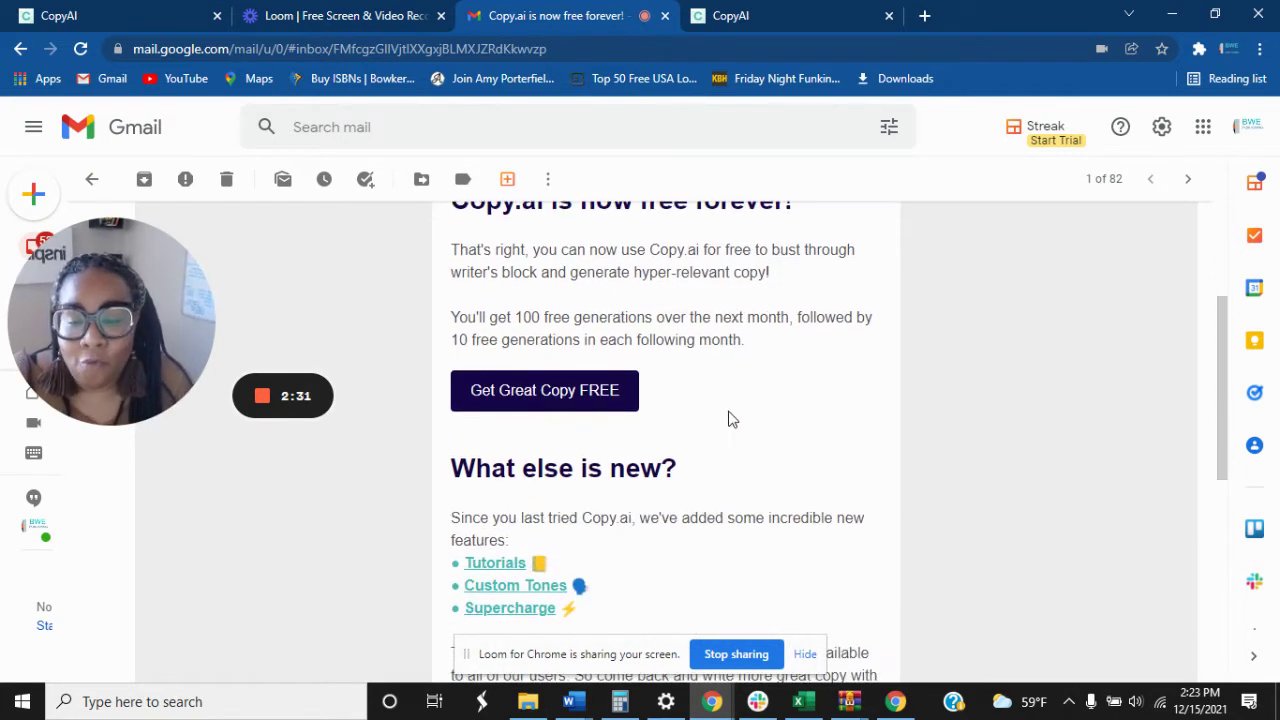
scroll(733, 418, up, 1)
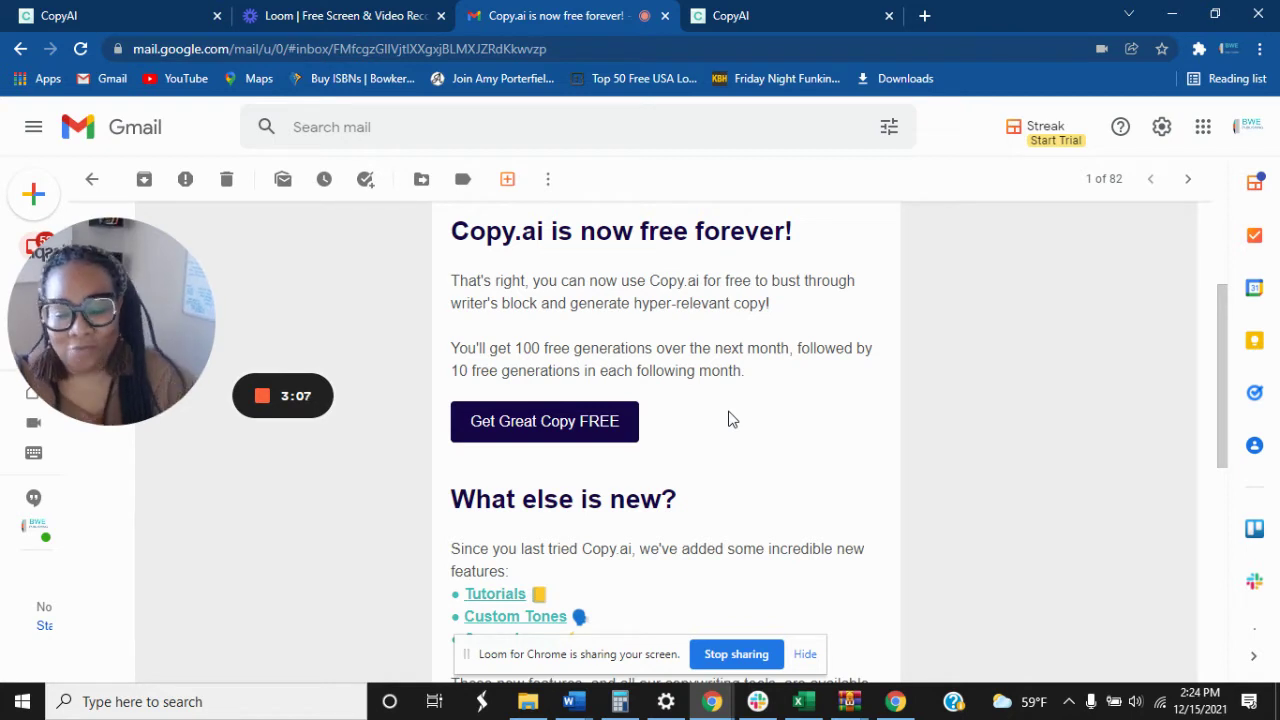
scroll(737, 400, down, 2)
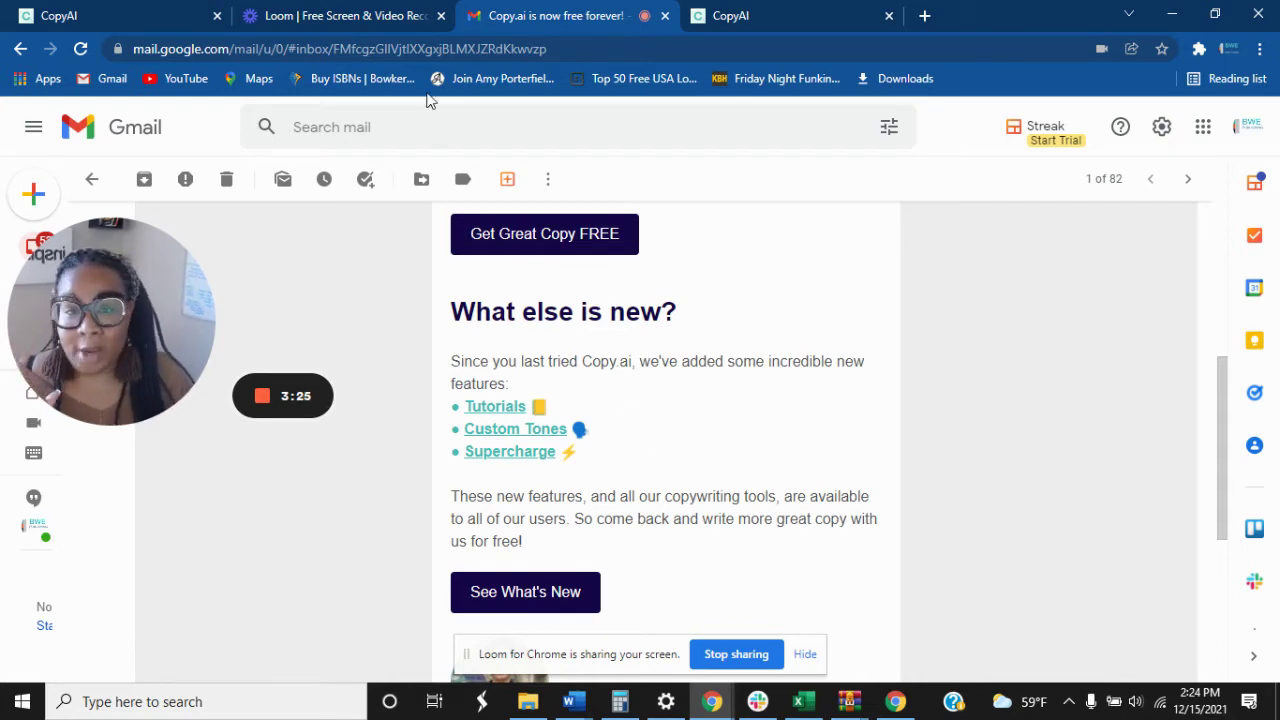
Switch to Copy.ai and look over its tool categories, examining the tools under Digital Ad Copy.
click(791, 19)
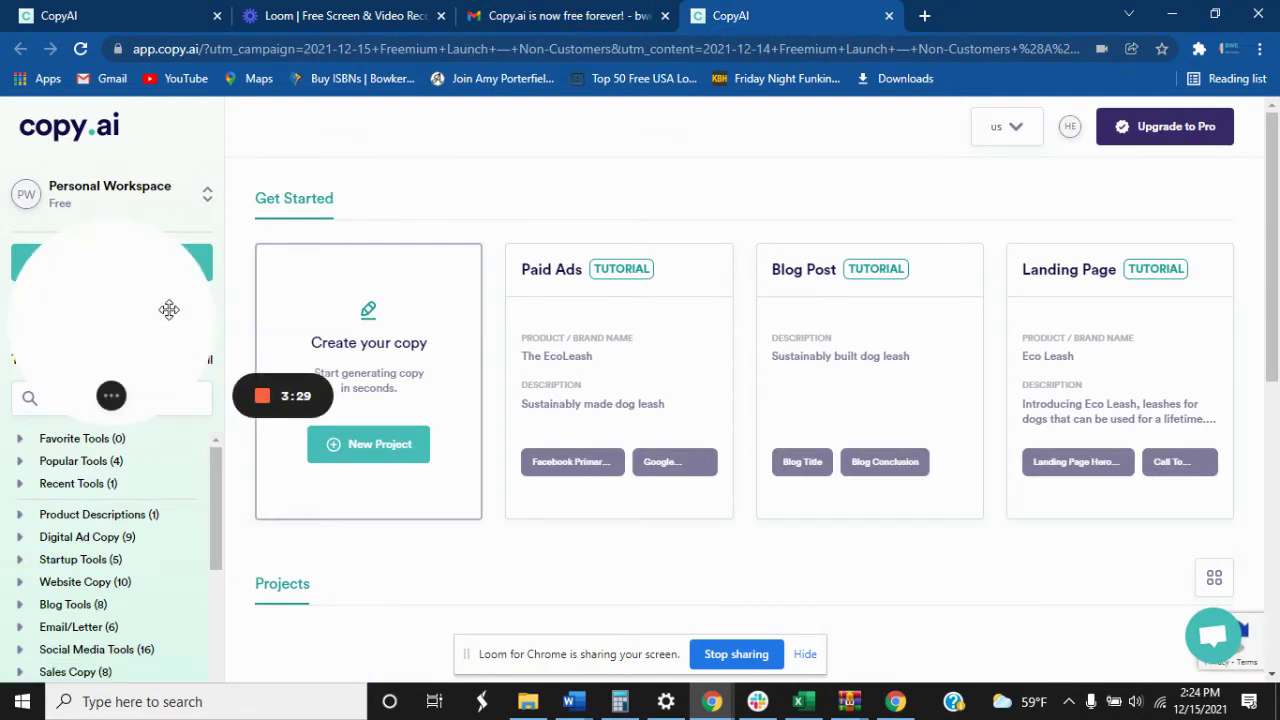
drag(209, 382, 382, 608)
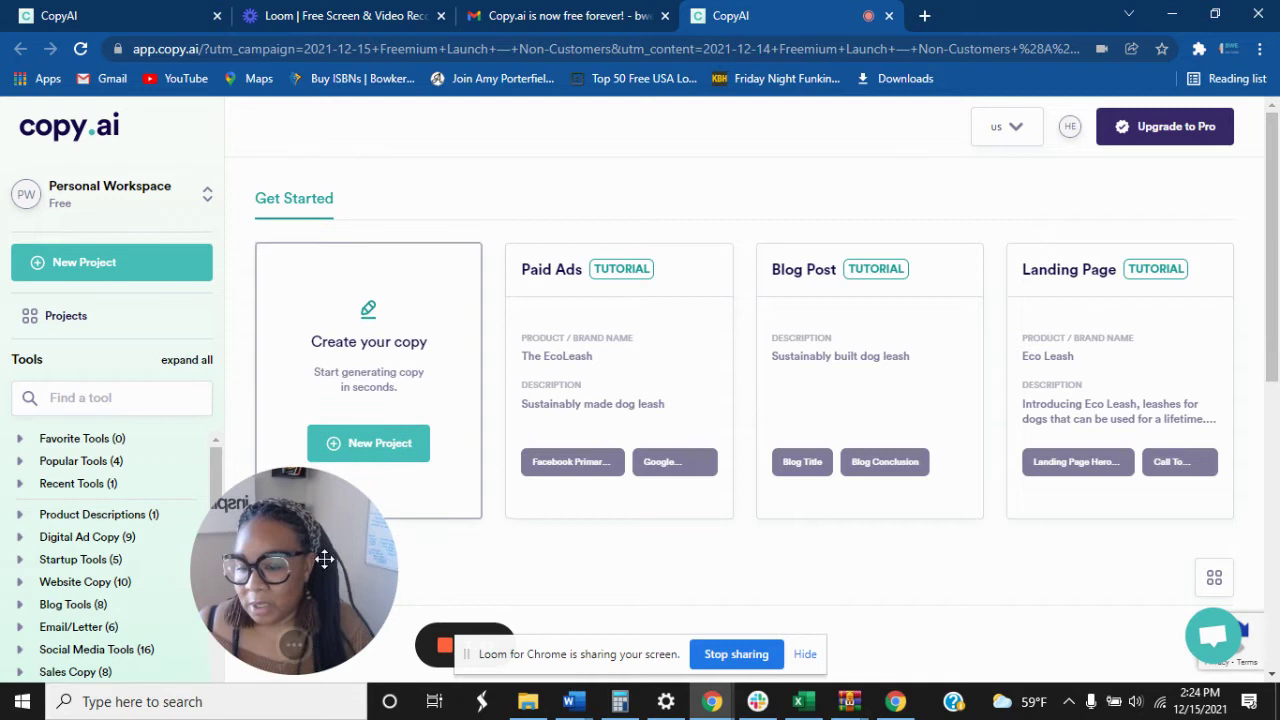
drag(316, 585, 346, 584)
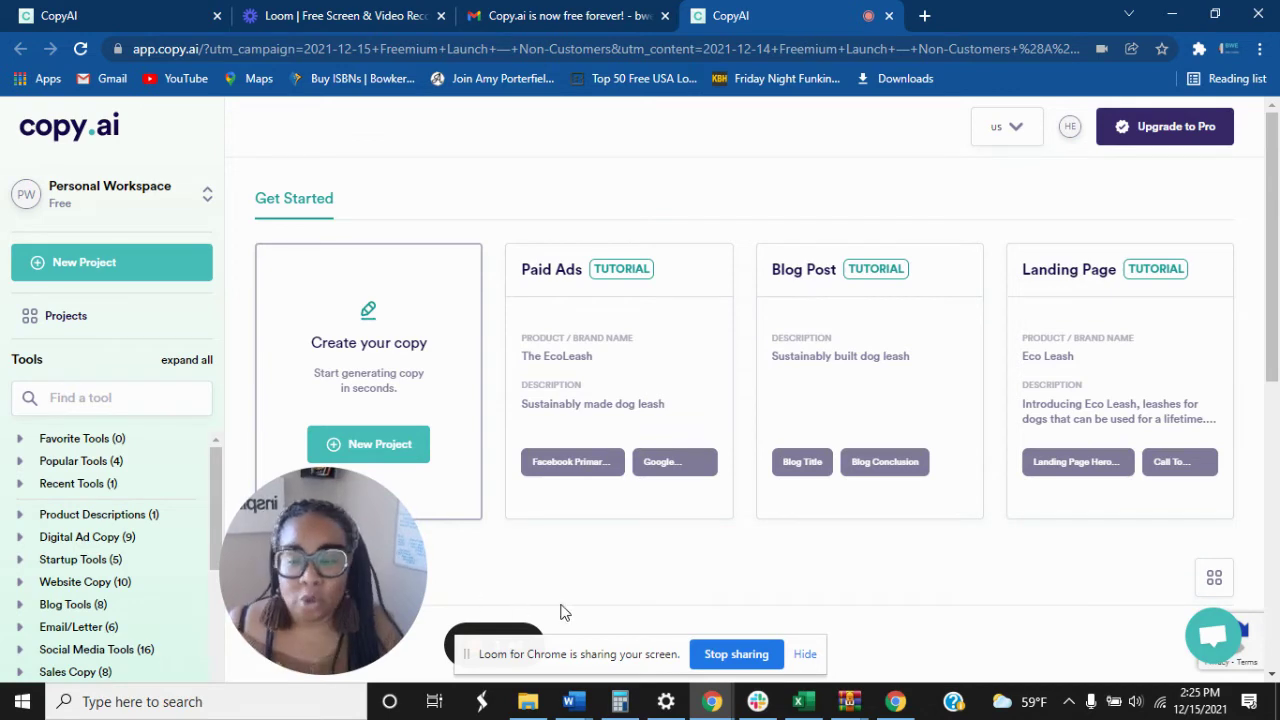
scroll(137, 430, down, 3)
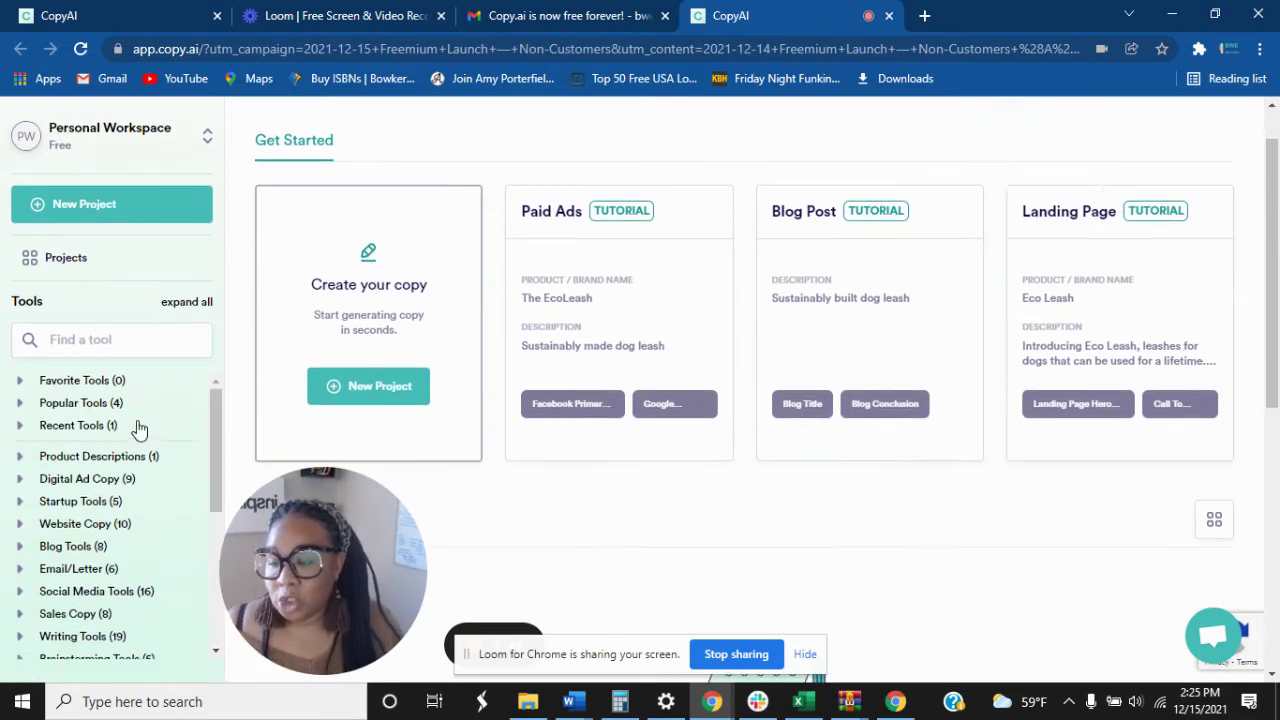
scroll(134, 446, down, 1)
scroll(137, 450, up, 2)
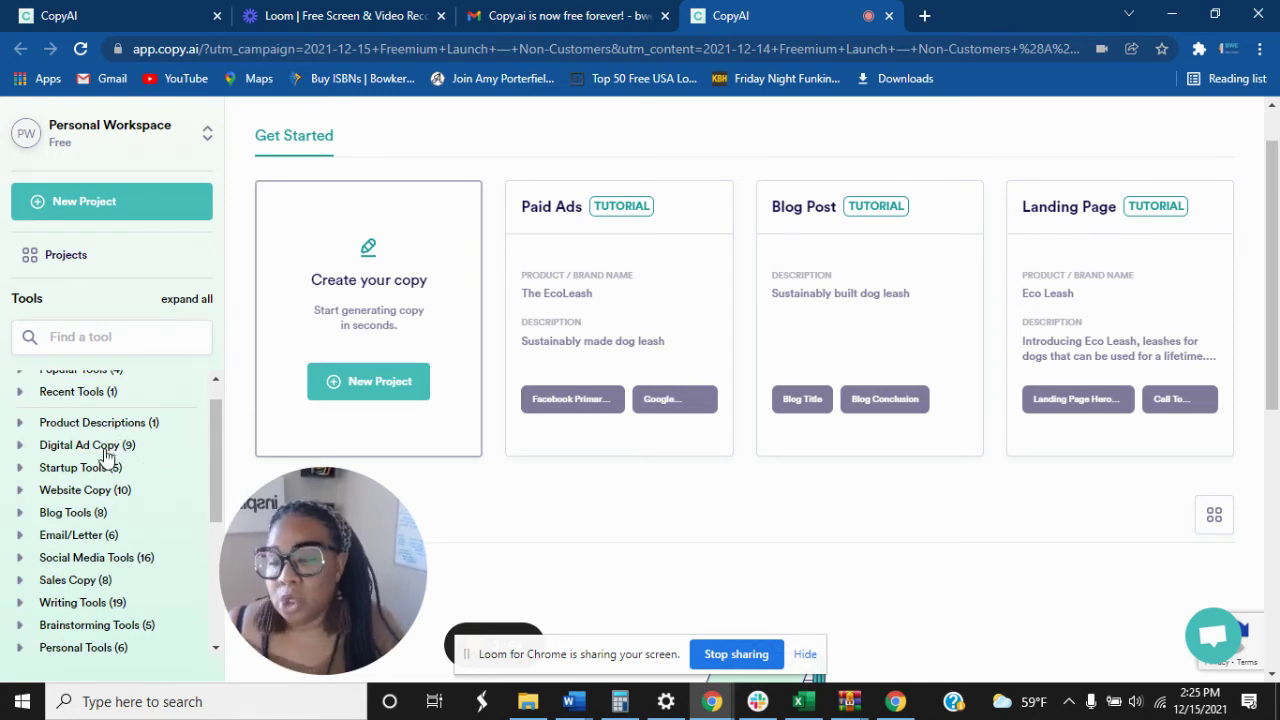
click(108, 450)
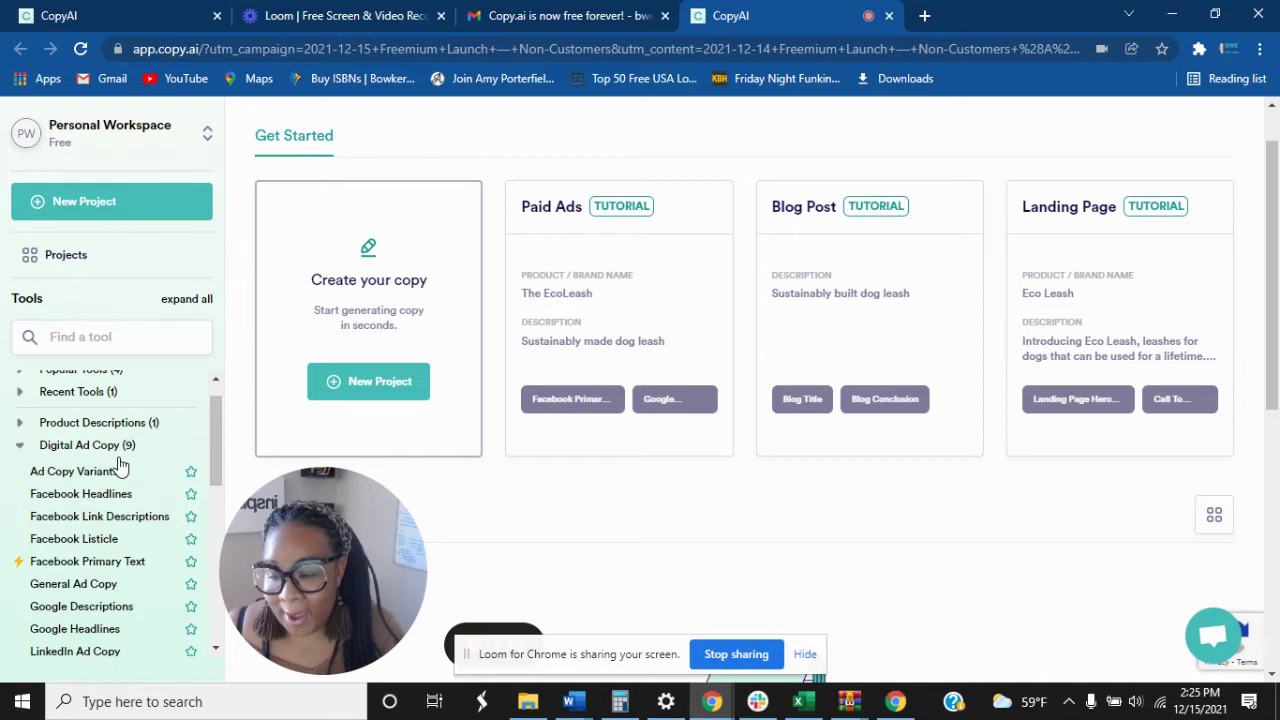
click(110, 452)
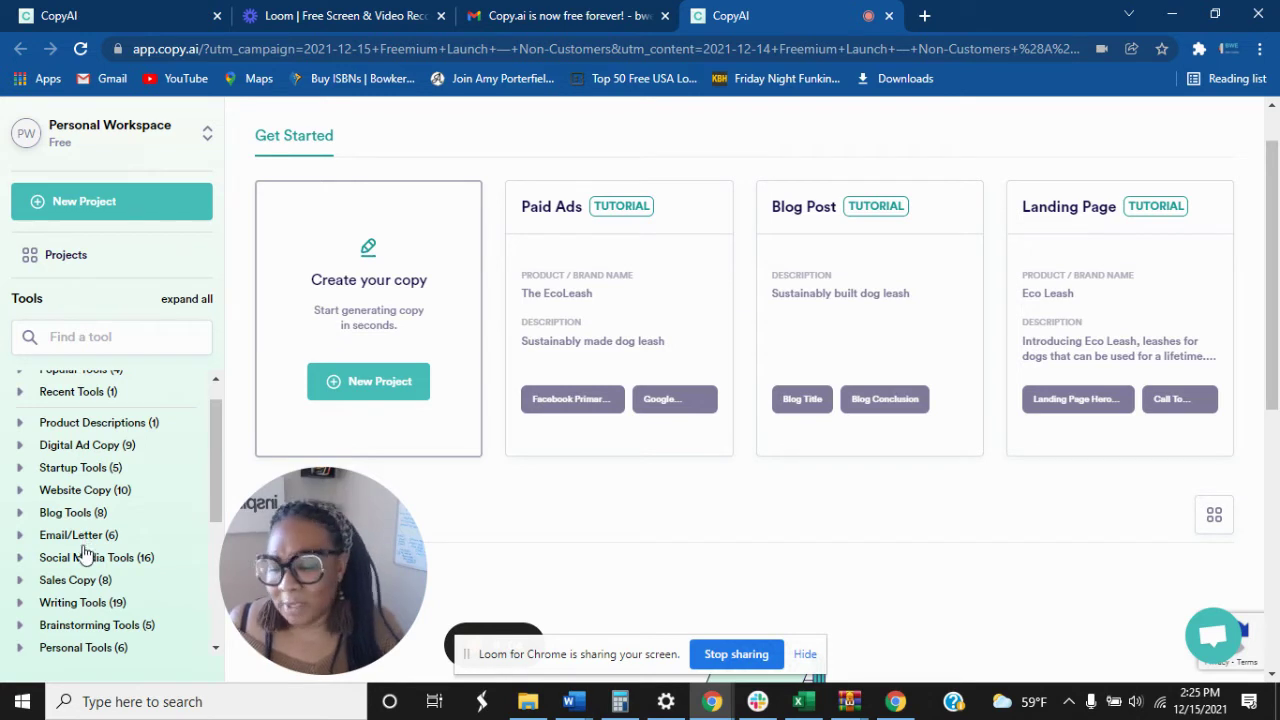
Examine the tools listed in the Writing Tools category and collapse it again.
click(85, 602)
scroll(180, 513, down, 3)
scroll(178, 515, down, 1)
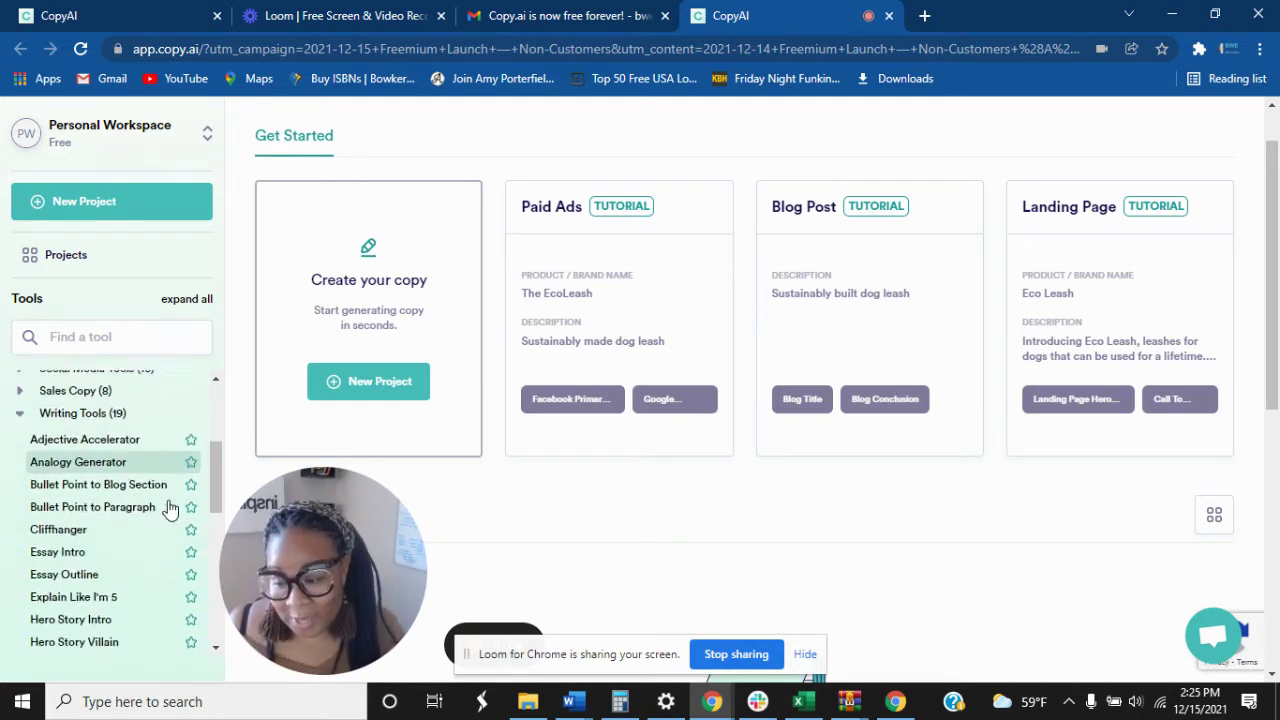
scroll(145, 530, down, 1)
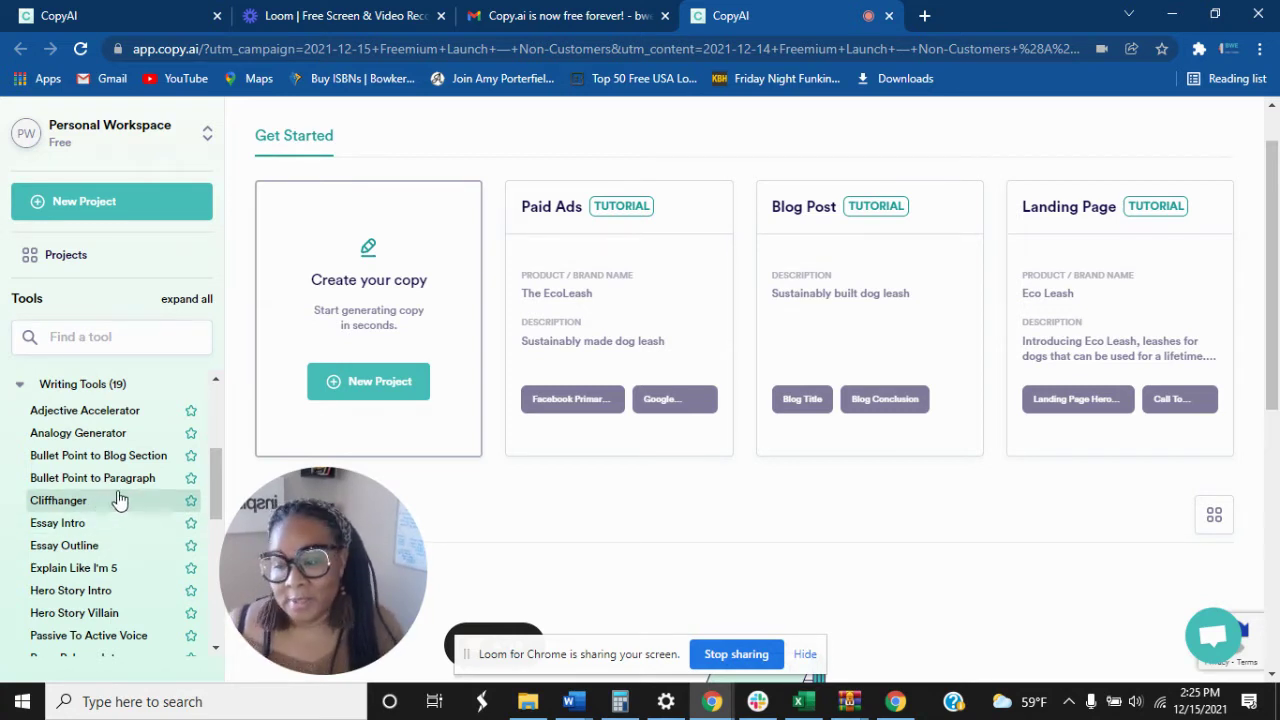
scroll(100, 480, up, 1)
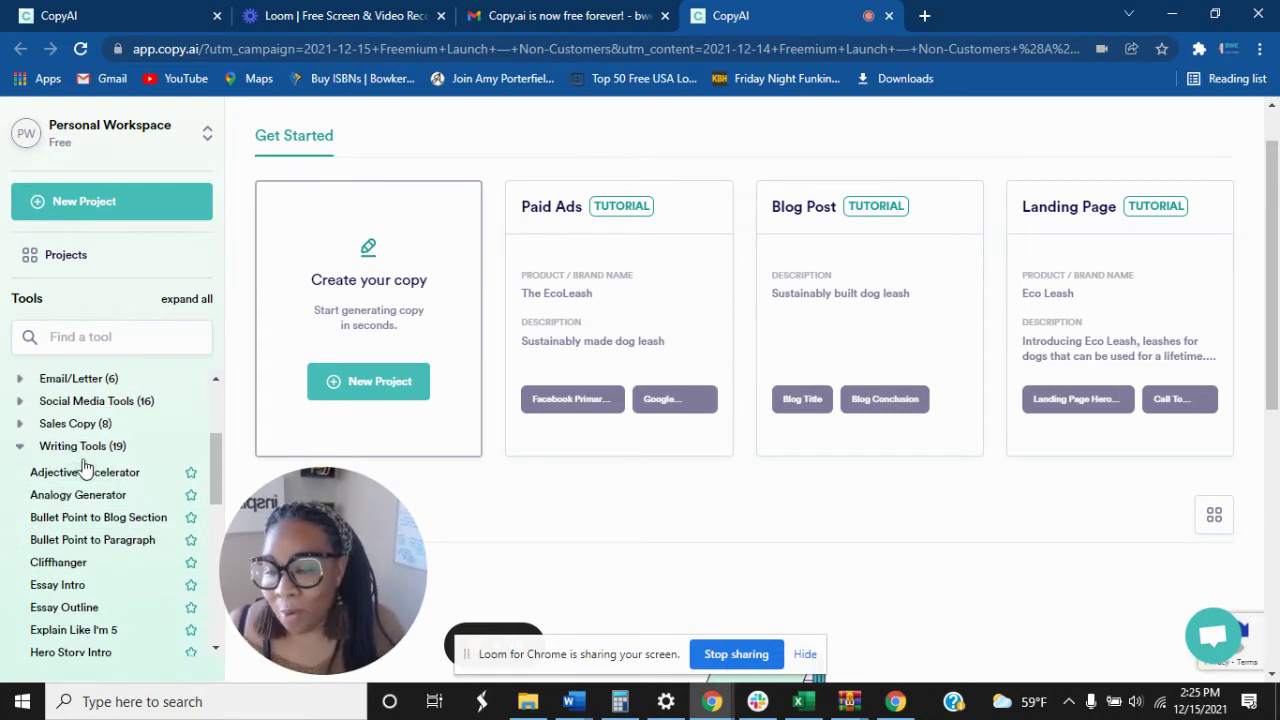
click(63, 449)
scroll(90, 475, up, 3)
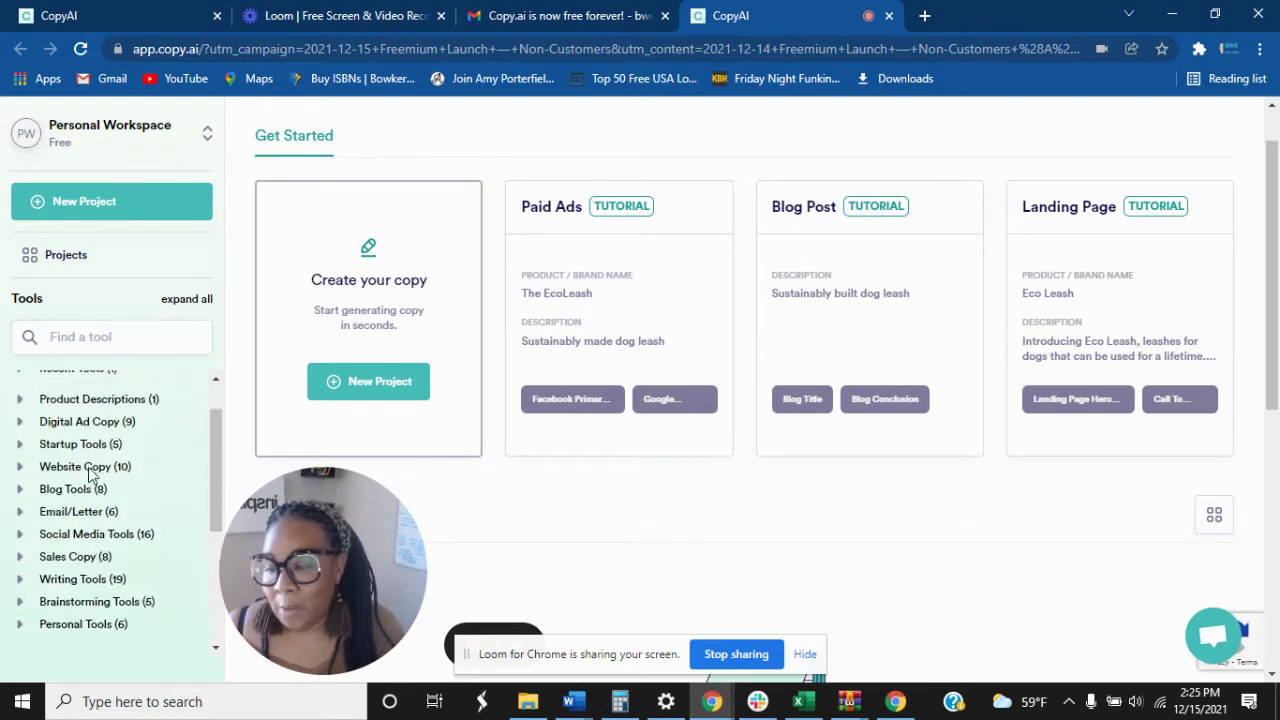
Start a new project with the Blog Ideas tool from Blog Tools and title it "The best book ever".
click(90, 481)
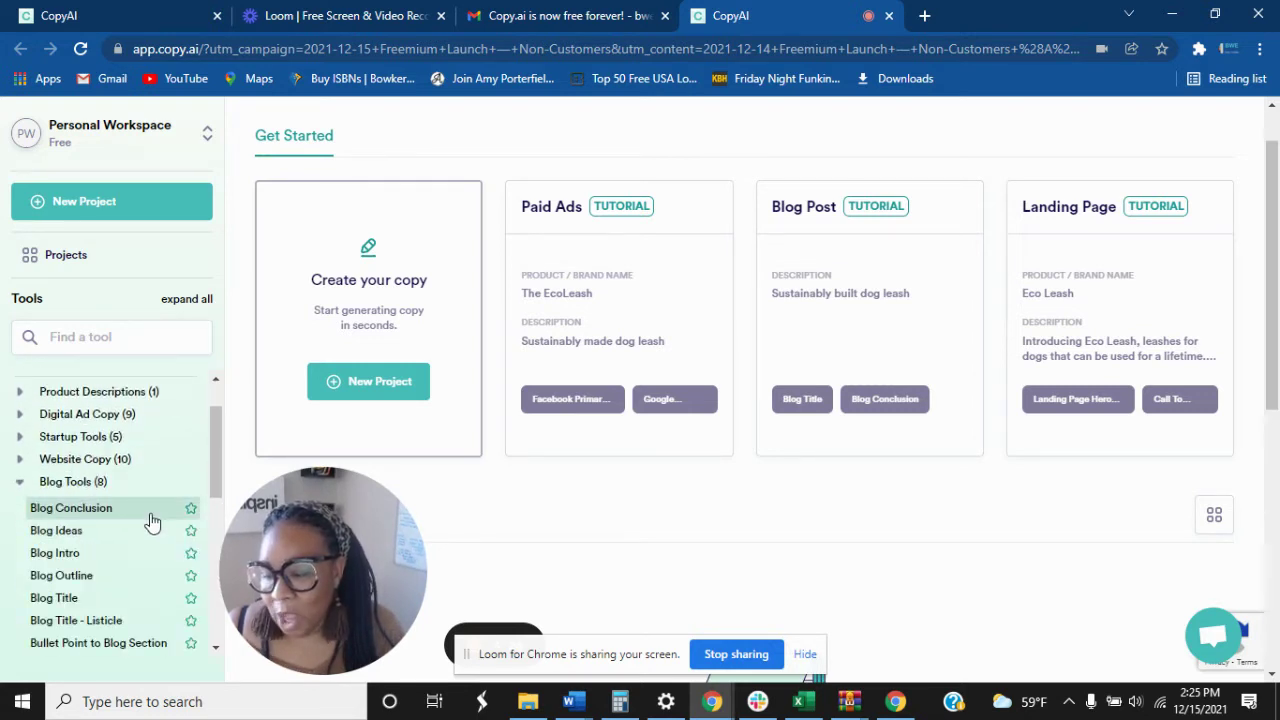
click(66, 536)
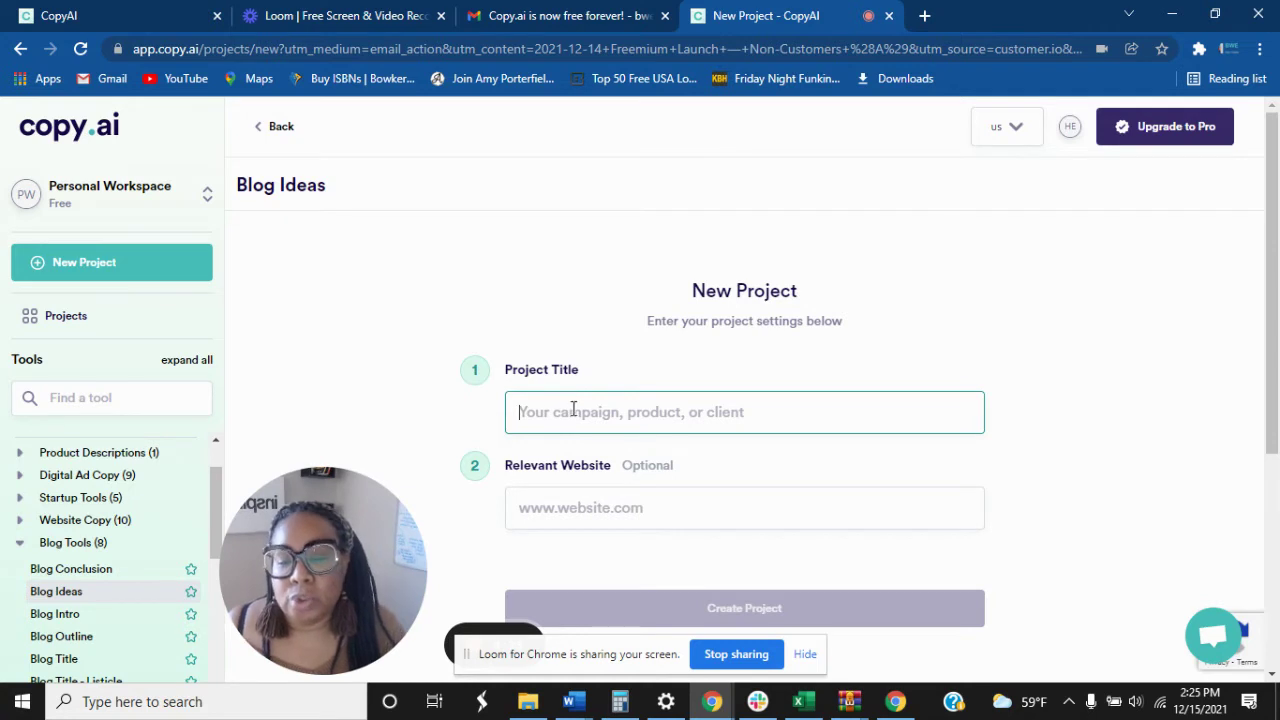
drag(372, 565, 318, 480)
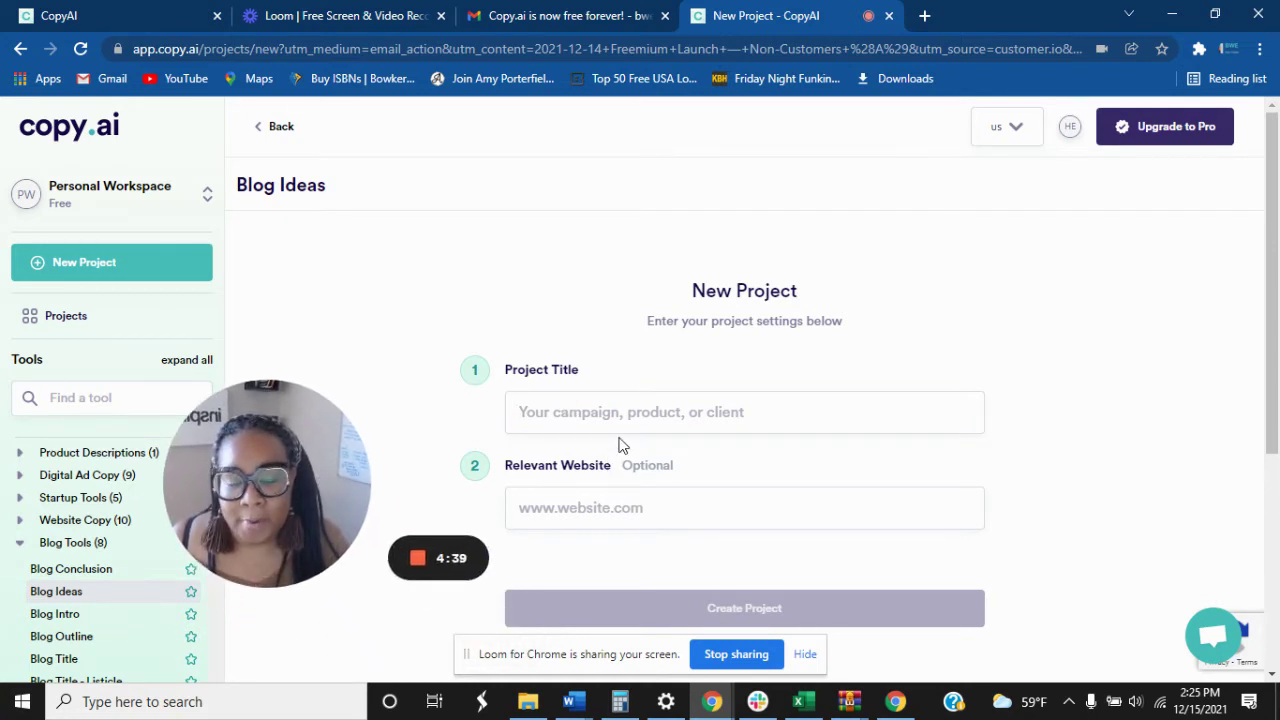
click(523, 412)
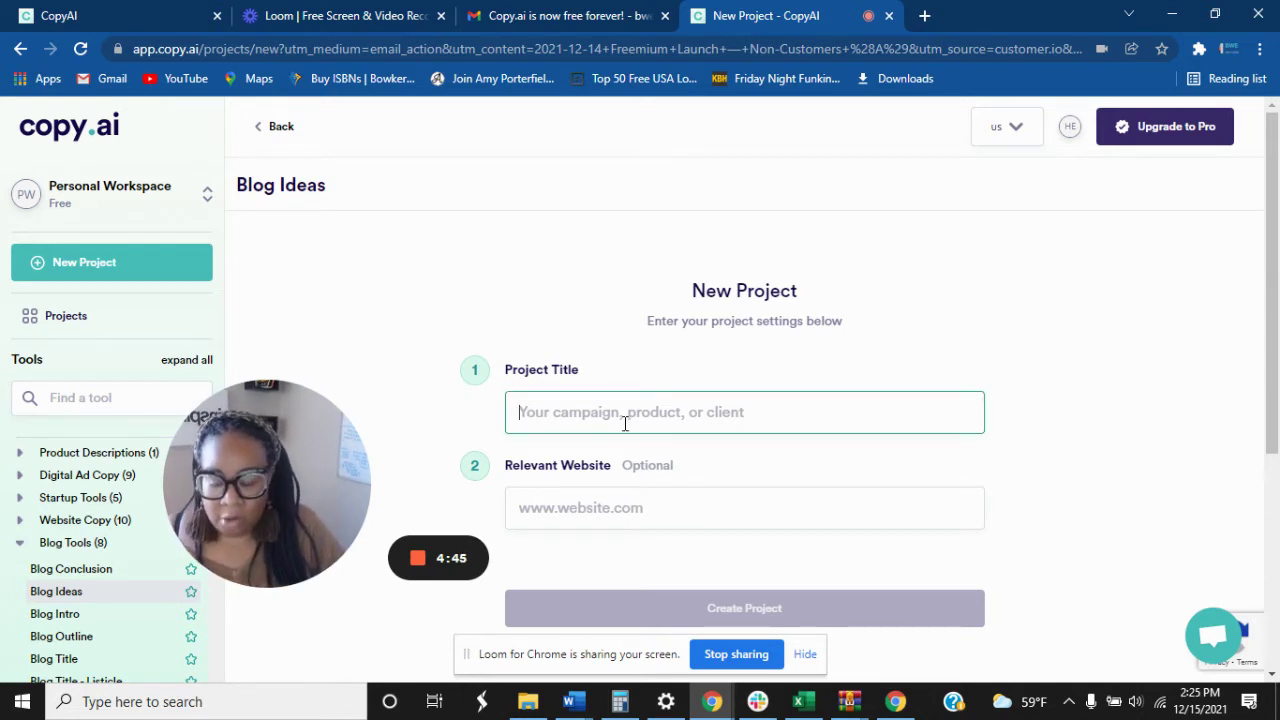
text(The be)
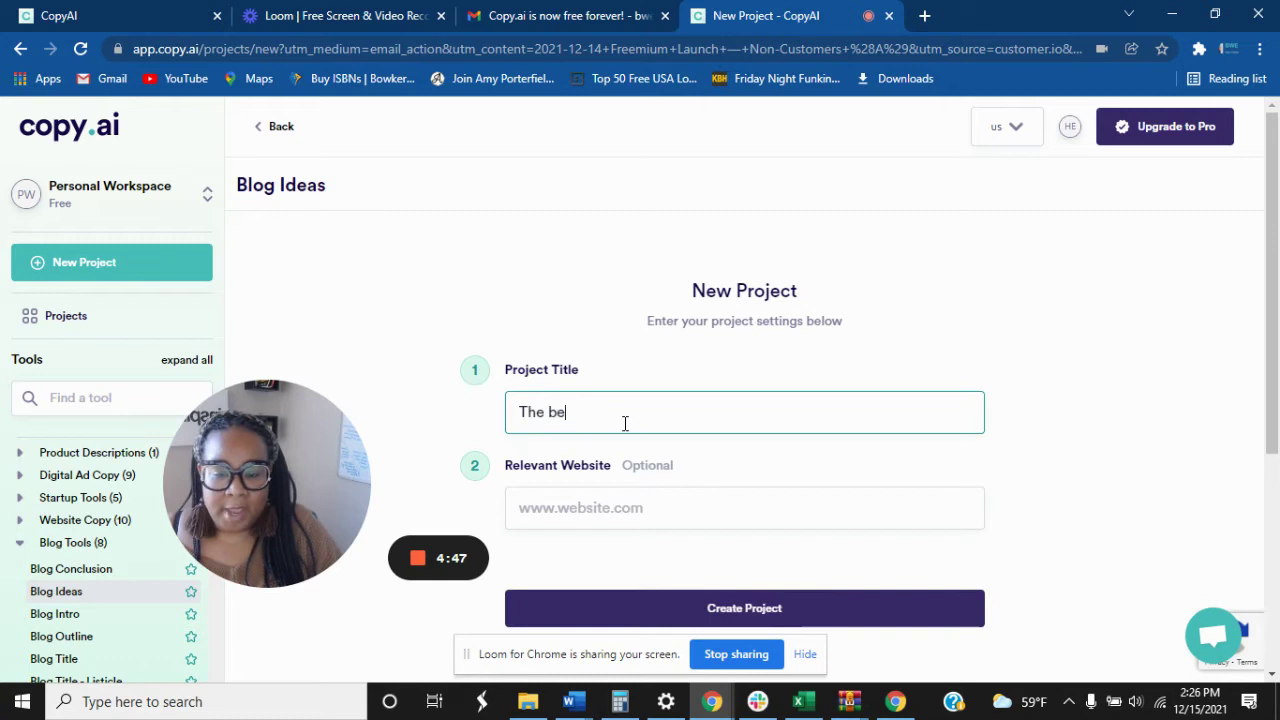
text(st book ever)
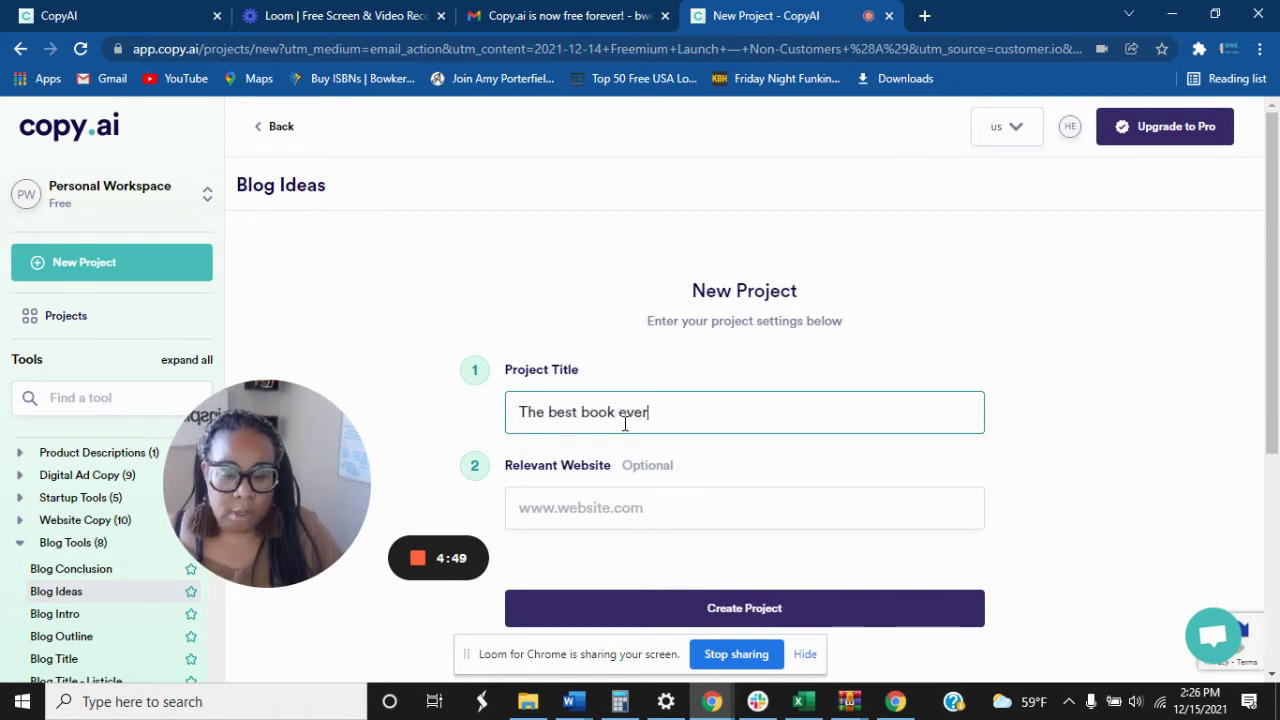
scroll(625, 424, down, 1)
click(550, 453)
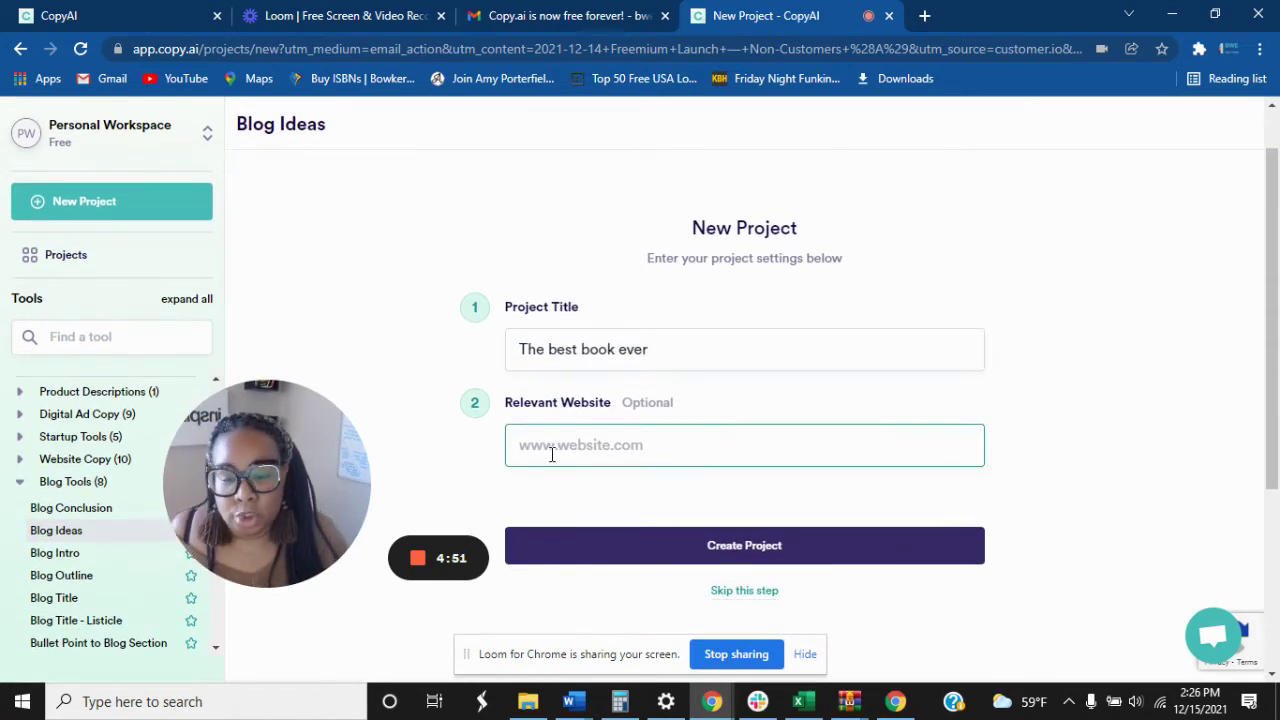
text(www.bwe)
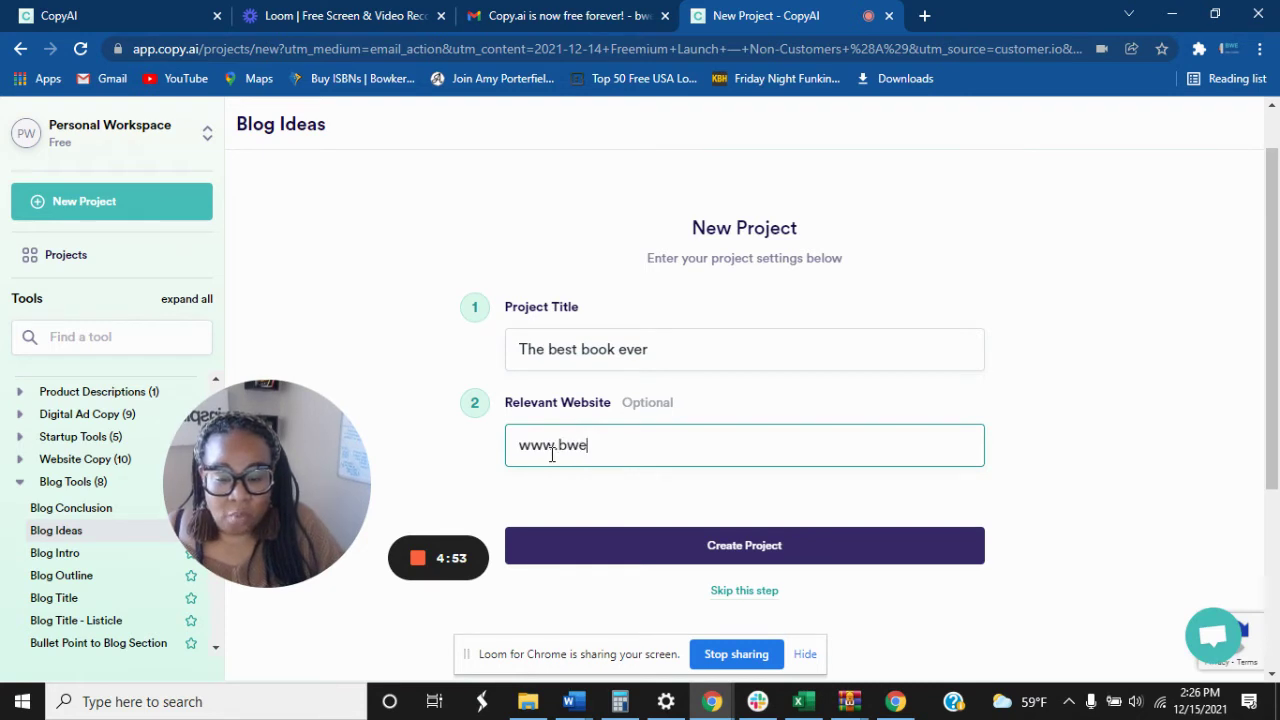
text(publi)
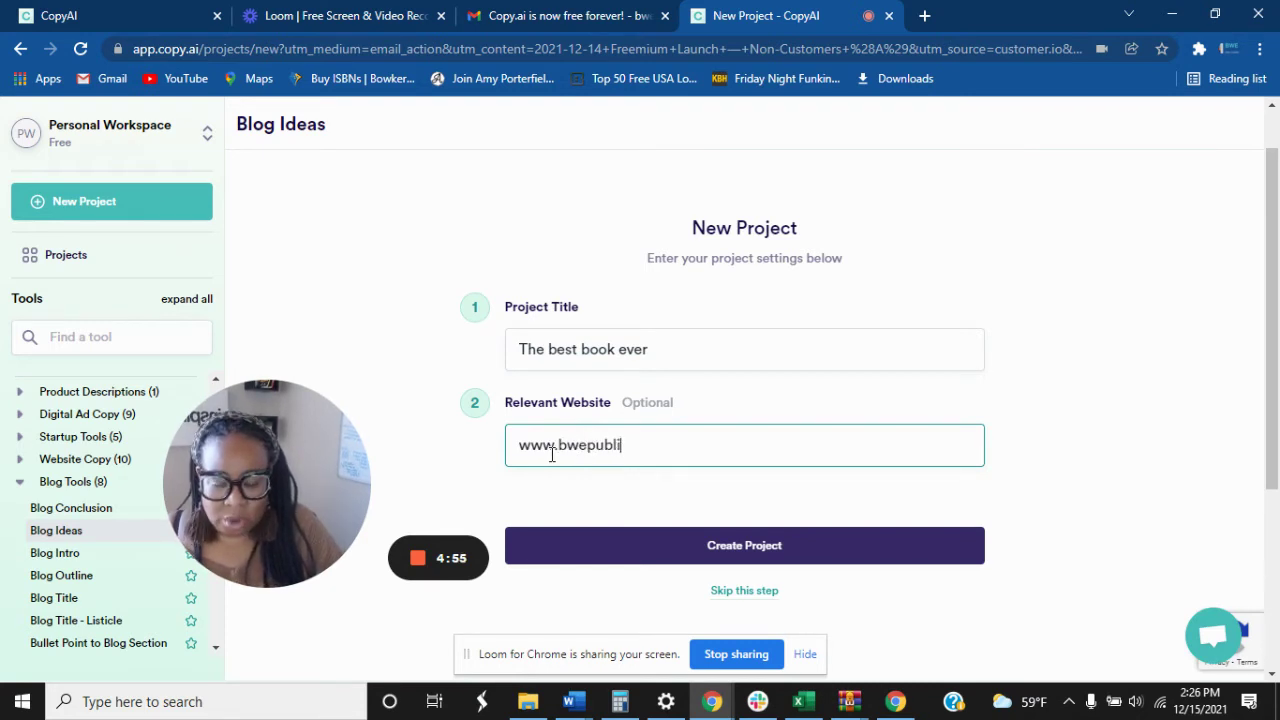
text(shingandconsu)
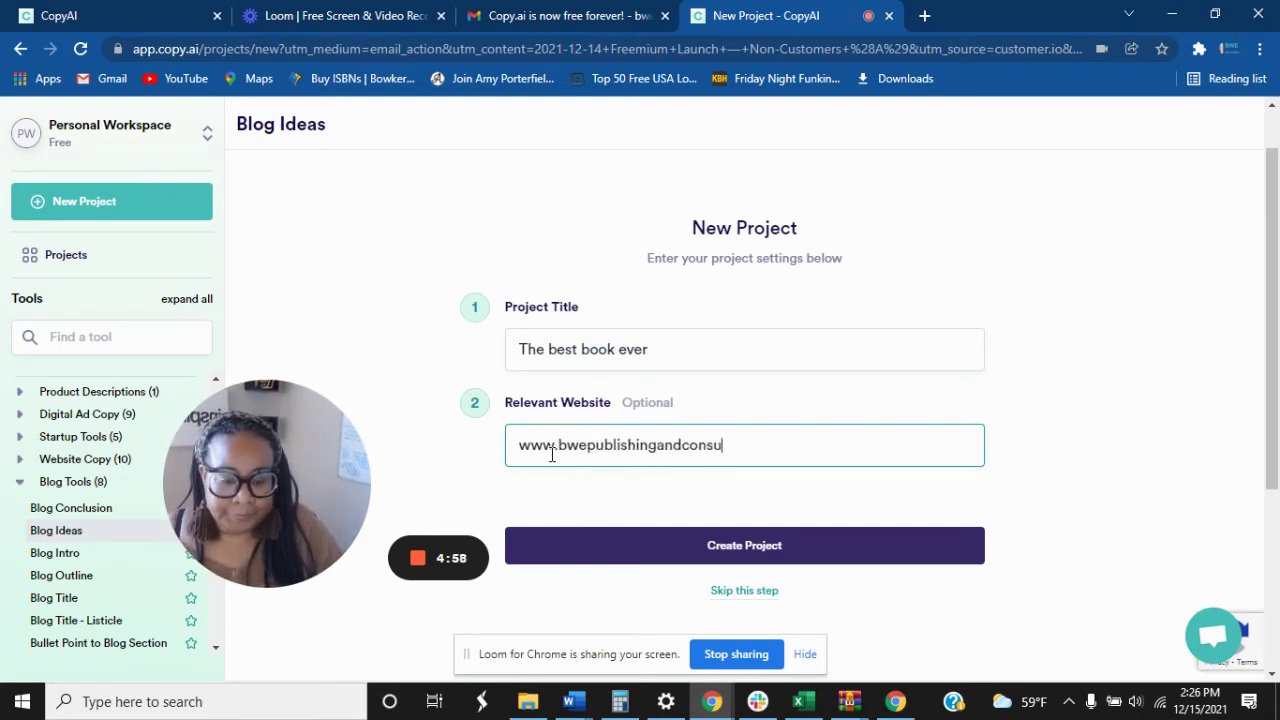
text(lting.com)
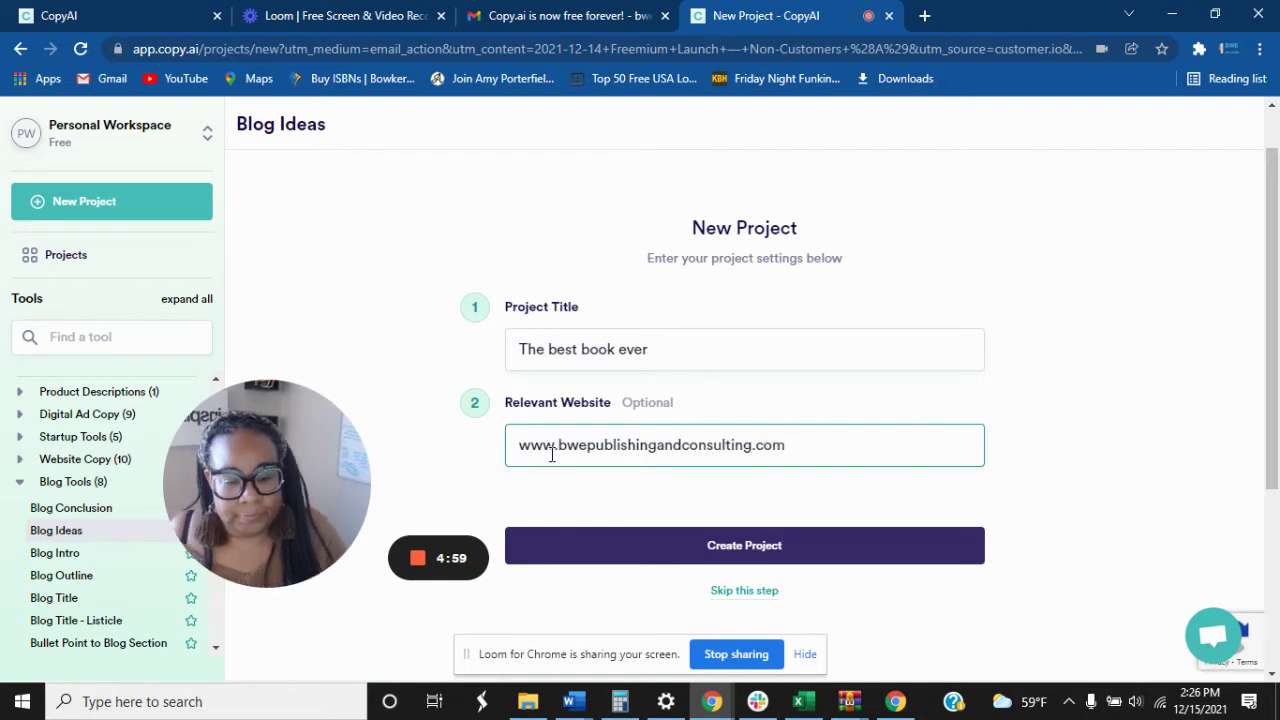
click(790, 553)
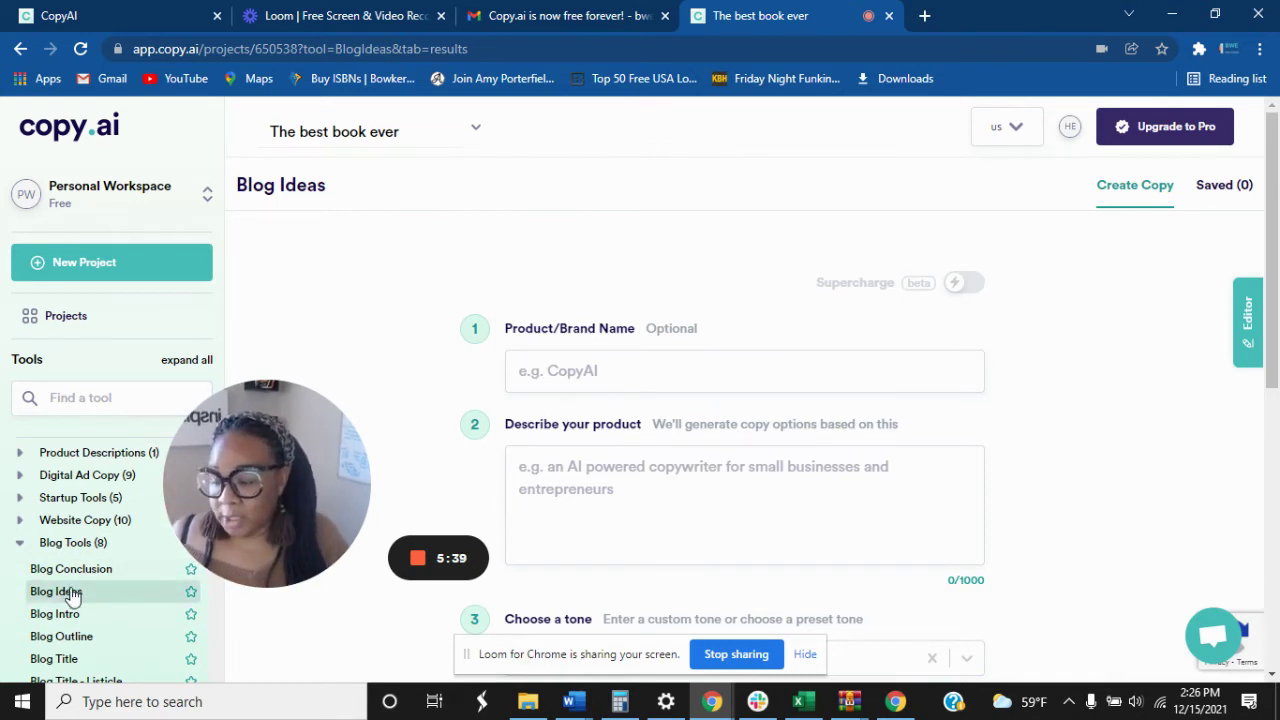
Fill in the product name "The Best book ever" and describe the product as "business book for publishers".
click(537, 373)
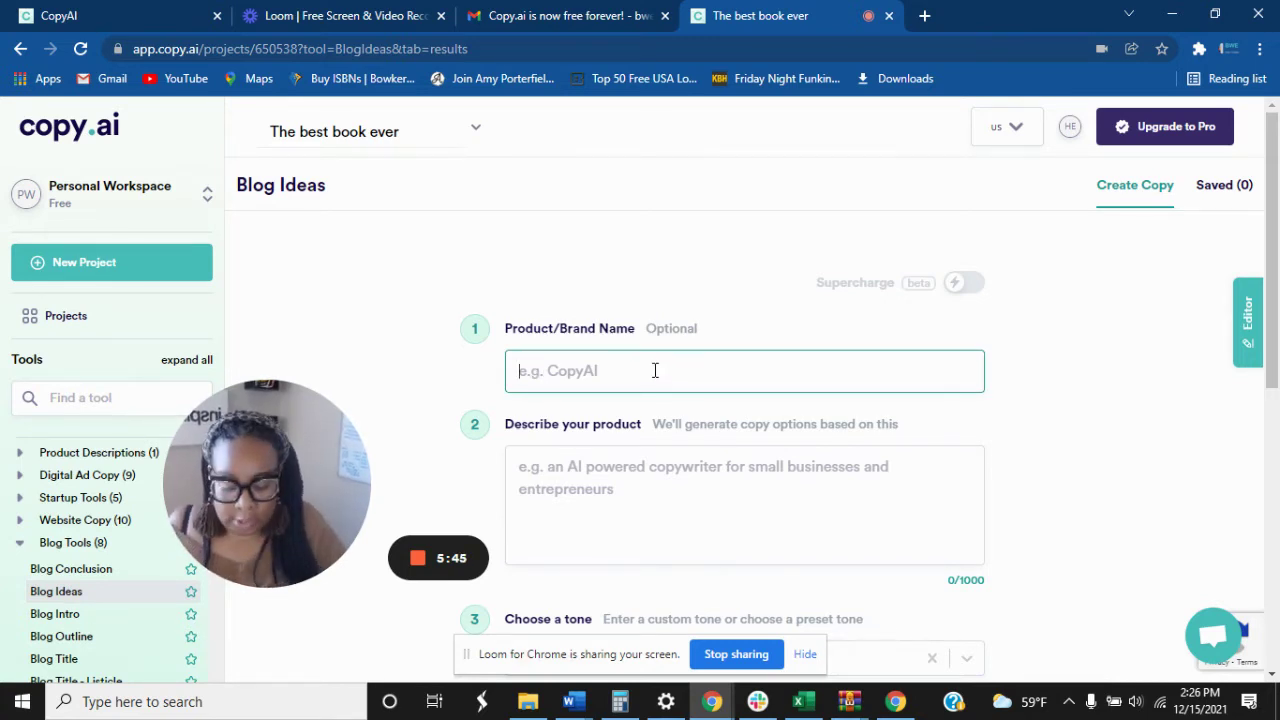
text(The Best bo)
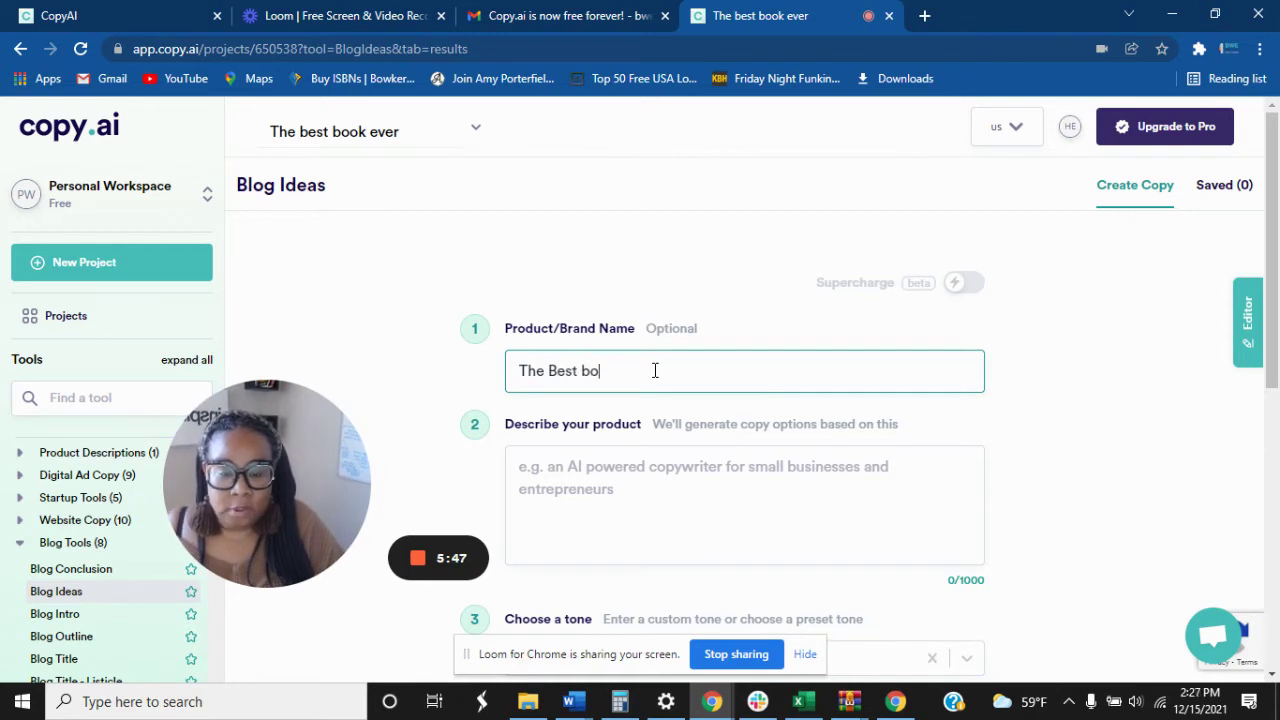
text(ok ever)
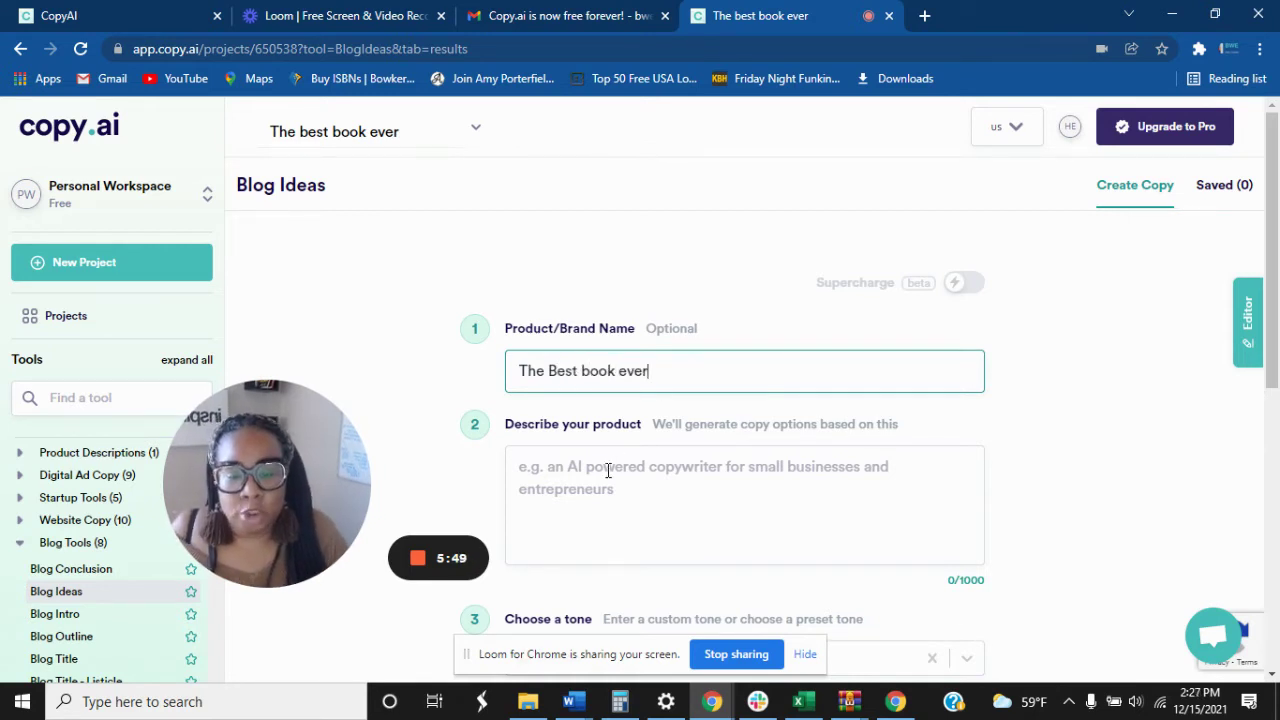
click(666, 518)
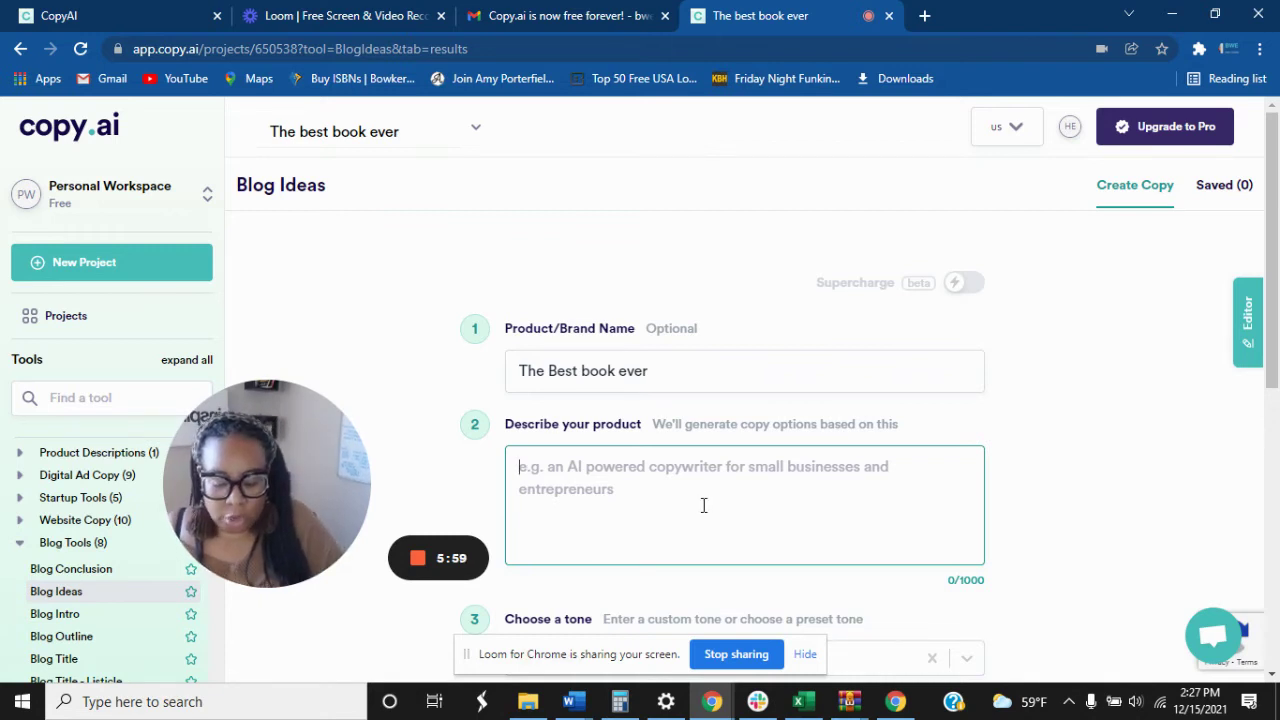
text(business boo)
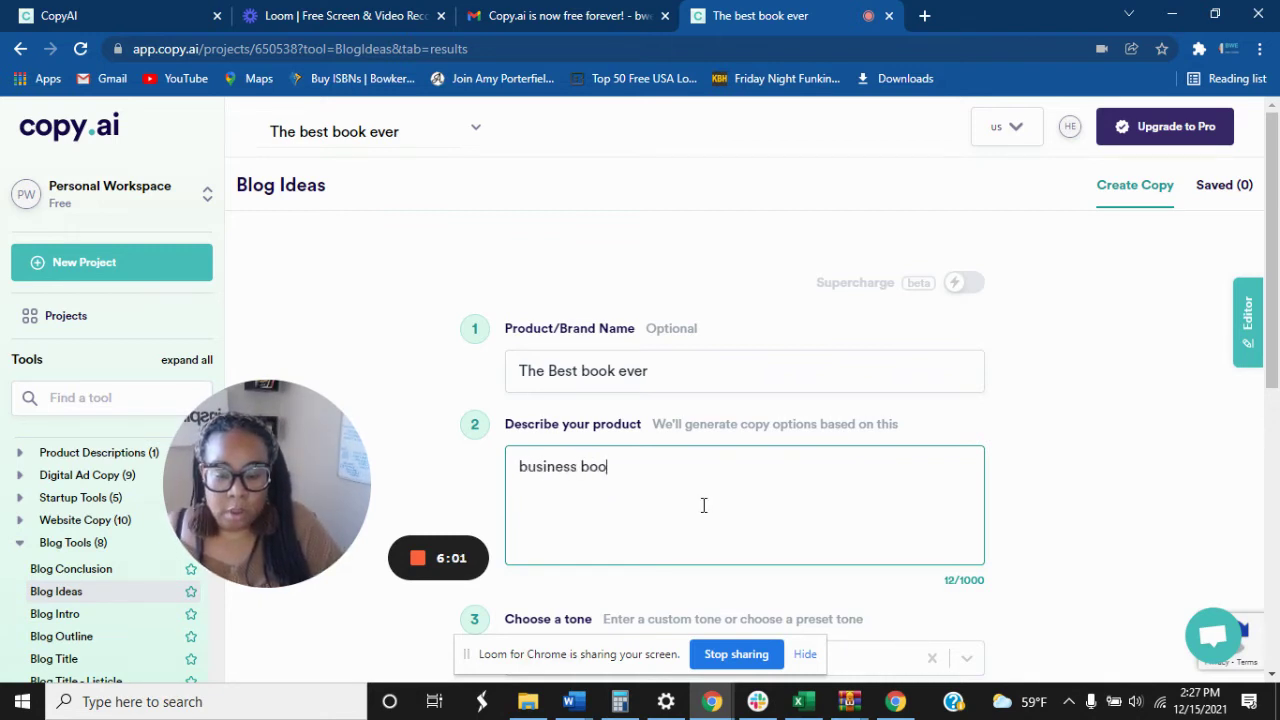
text(k for publishers)
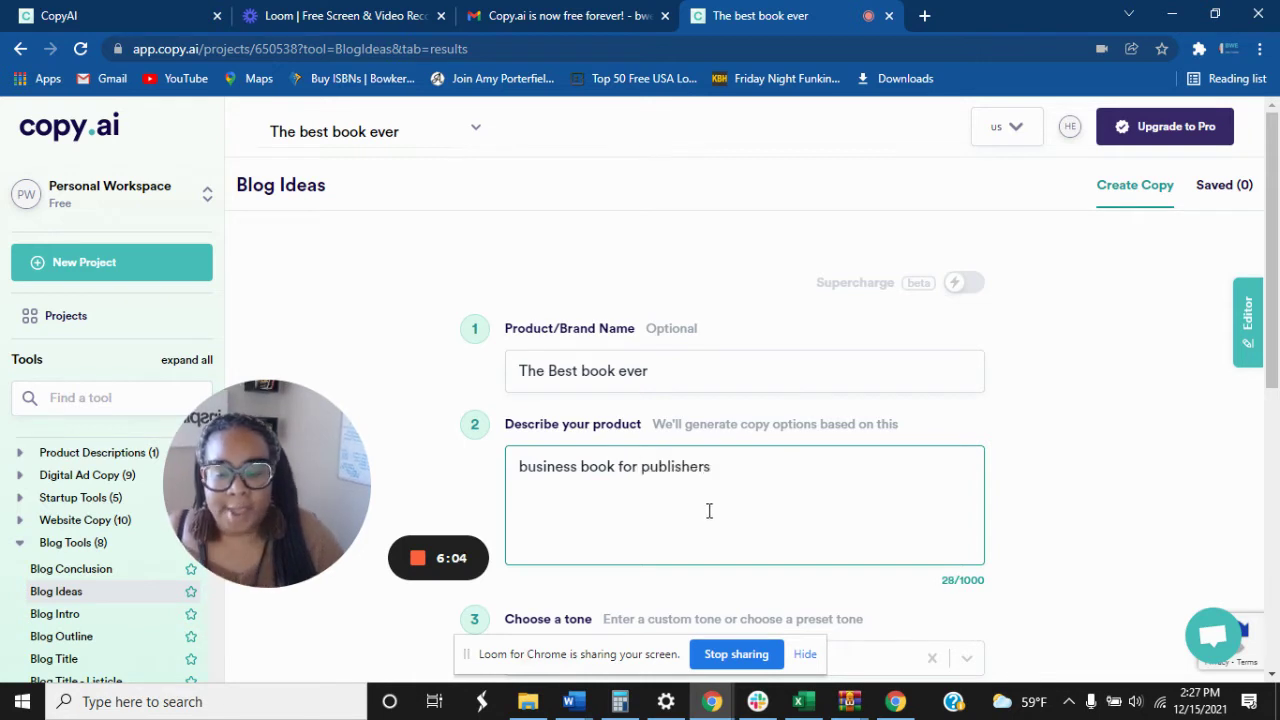
Set the tone to Luxury and generate the blog ideas.
scroll(709, 511, down, 3)
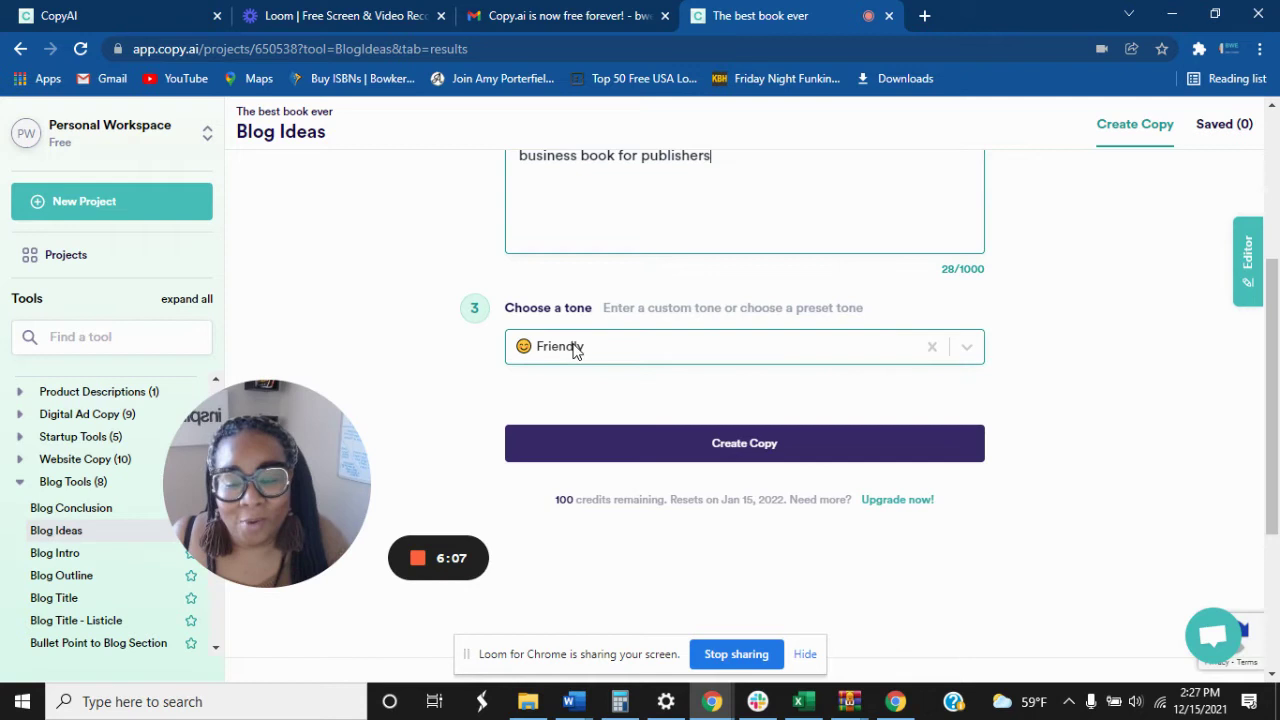
click(967, 350)
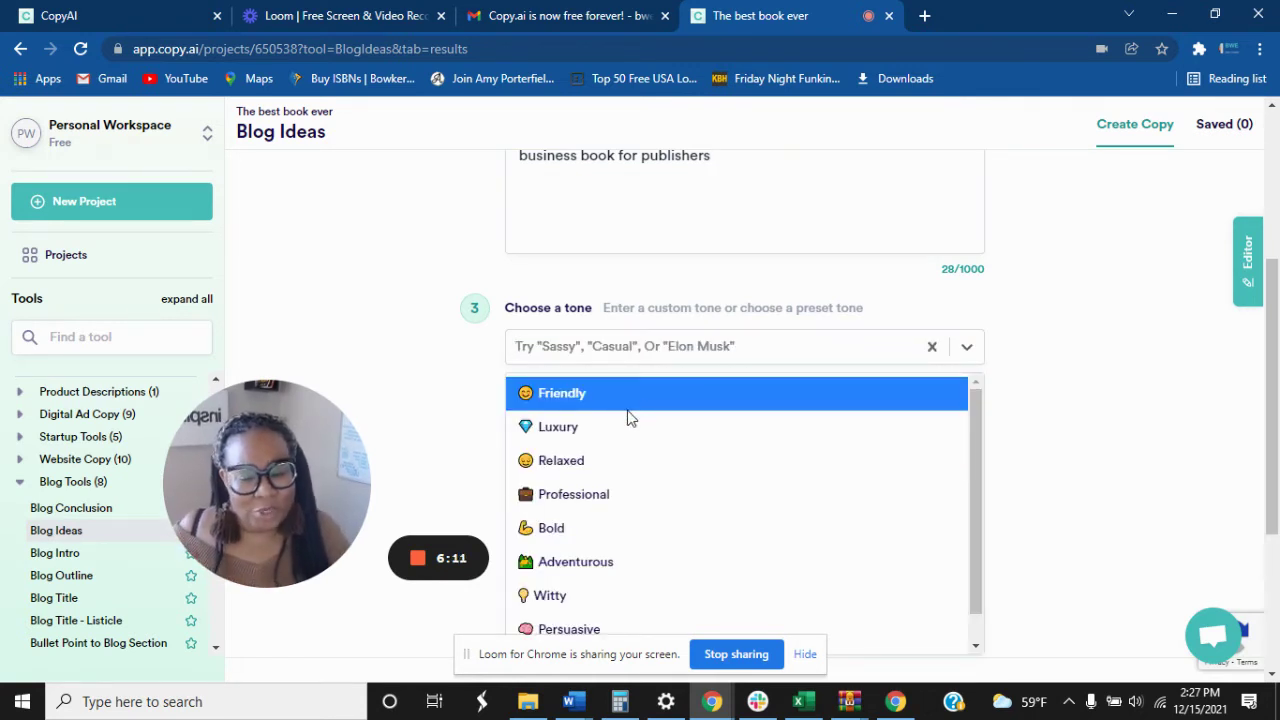
click(562, 430)
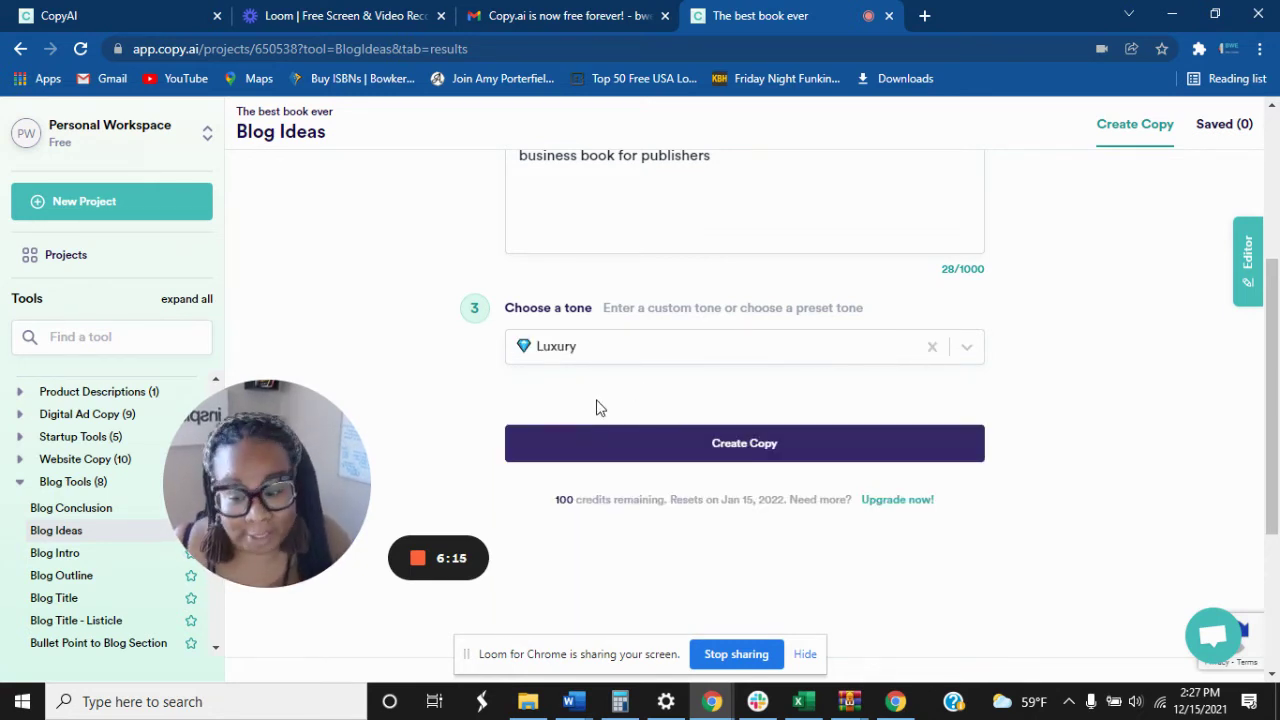
click(765, 445)
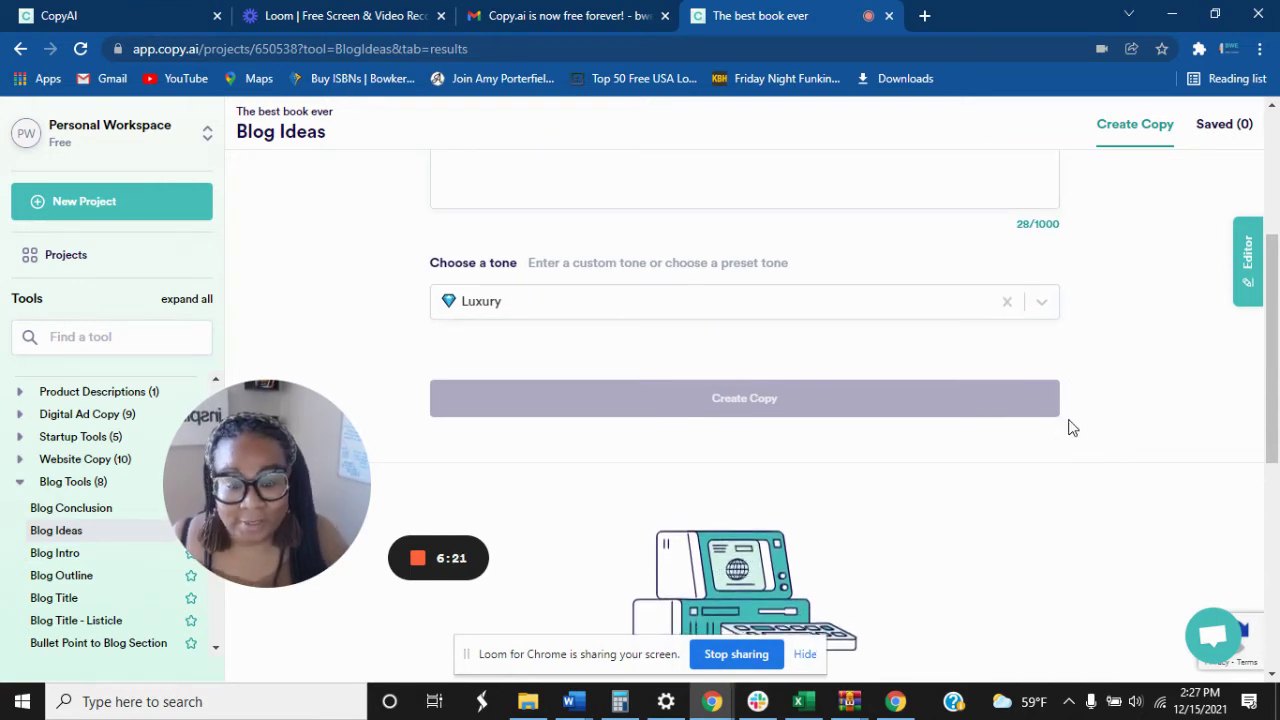
Review the generated blog ideas, then copy and save the one on running a billion dollar publishing house.
scroll(1094, 412, down, 2)
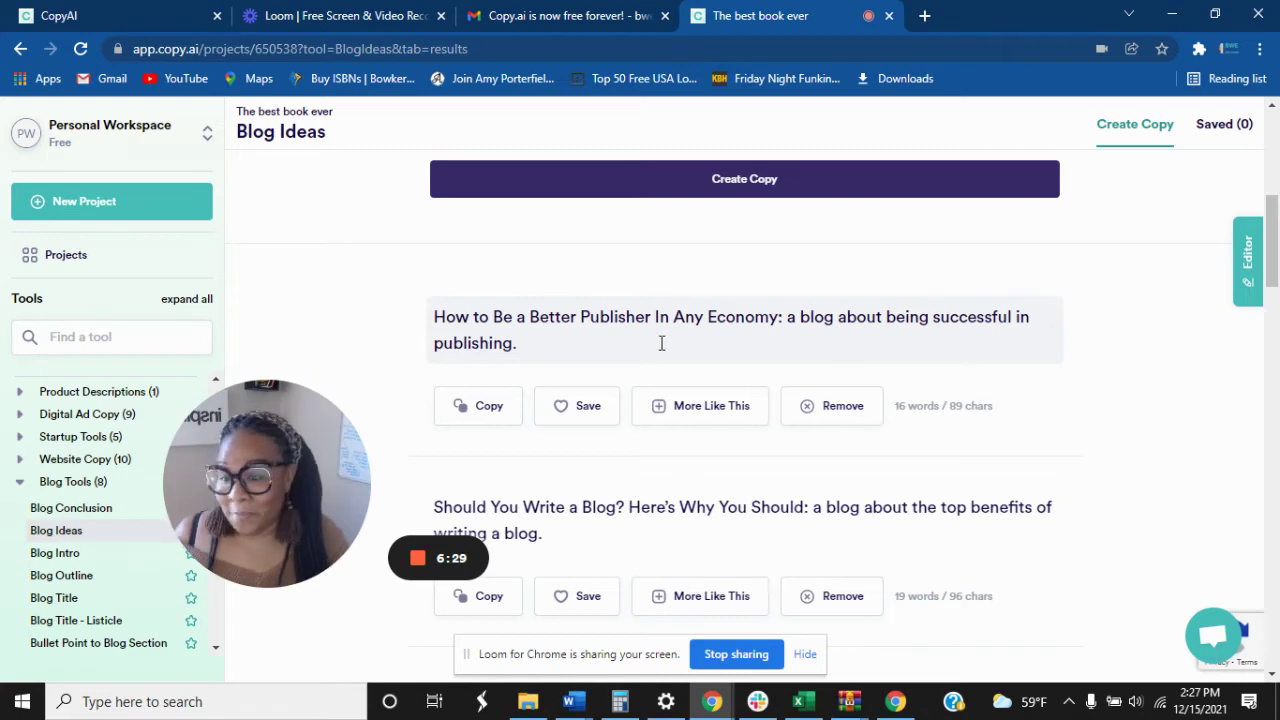
scroll(661, 343, down, 2)
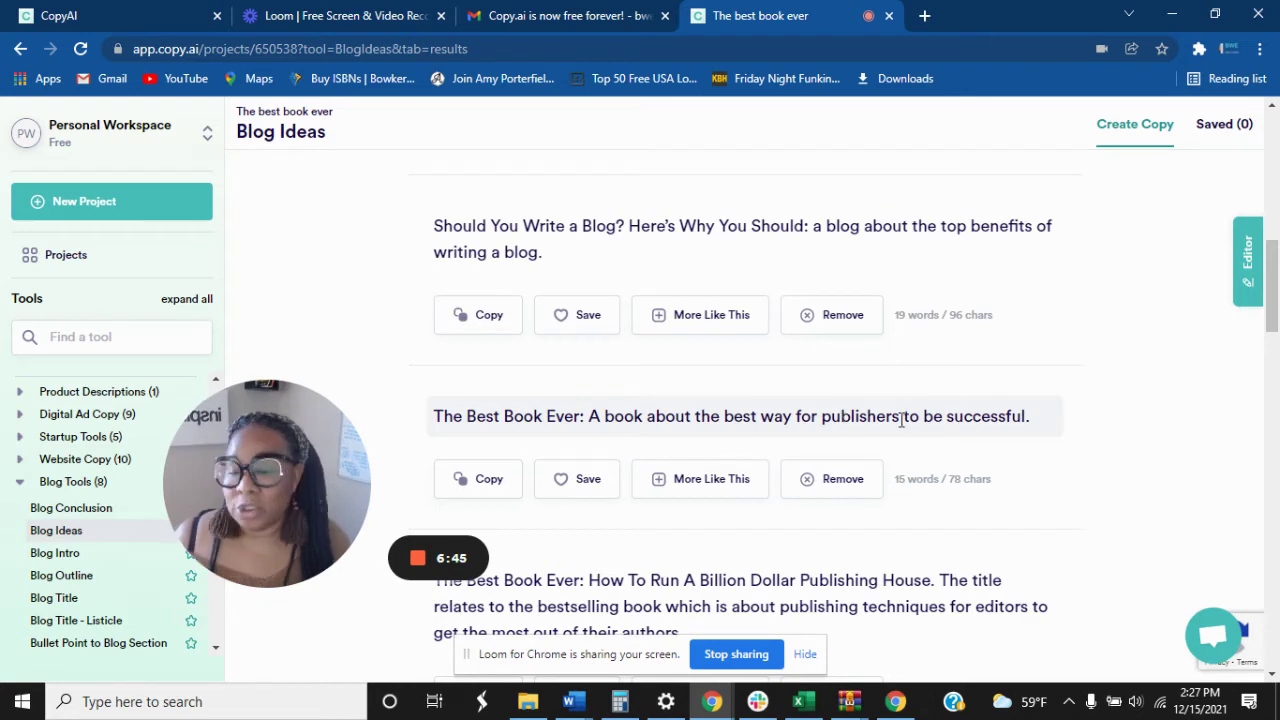
scroll(947, 404, down, 2)
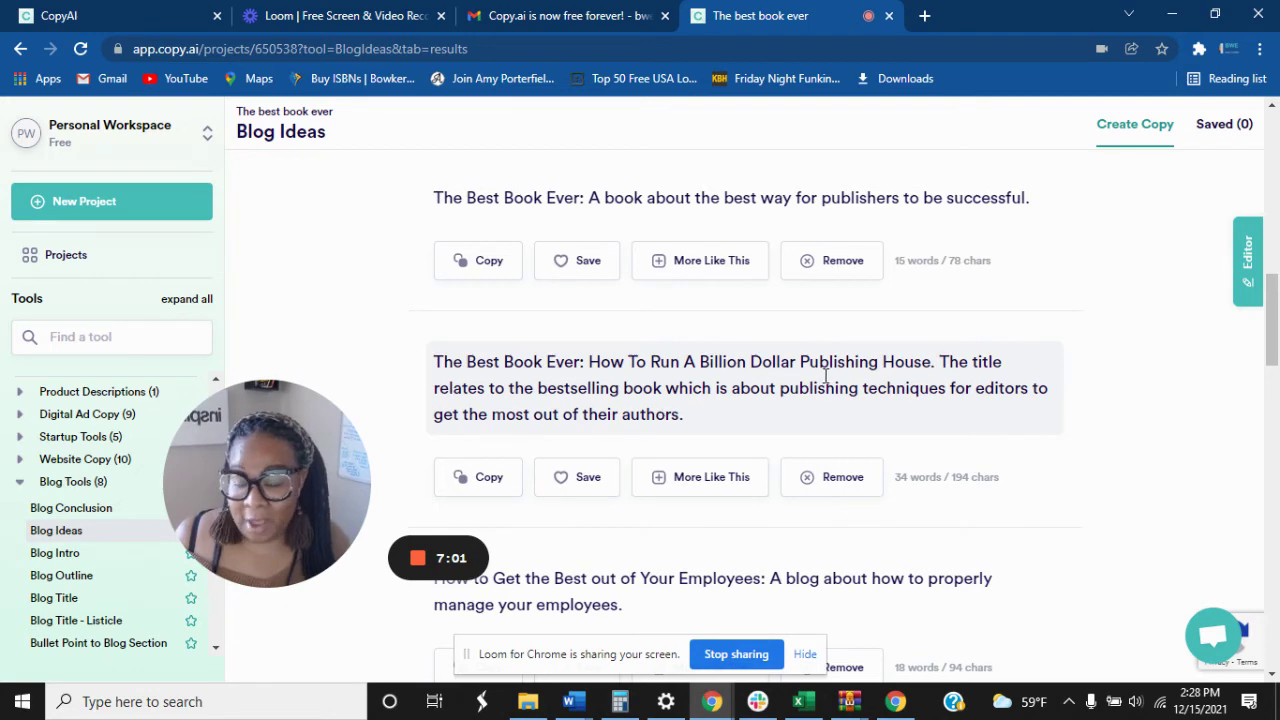
scroll(825, 375, down, 1)
scroll(797, 440, up, 1)
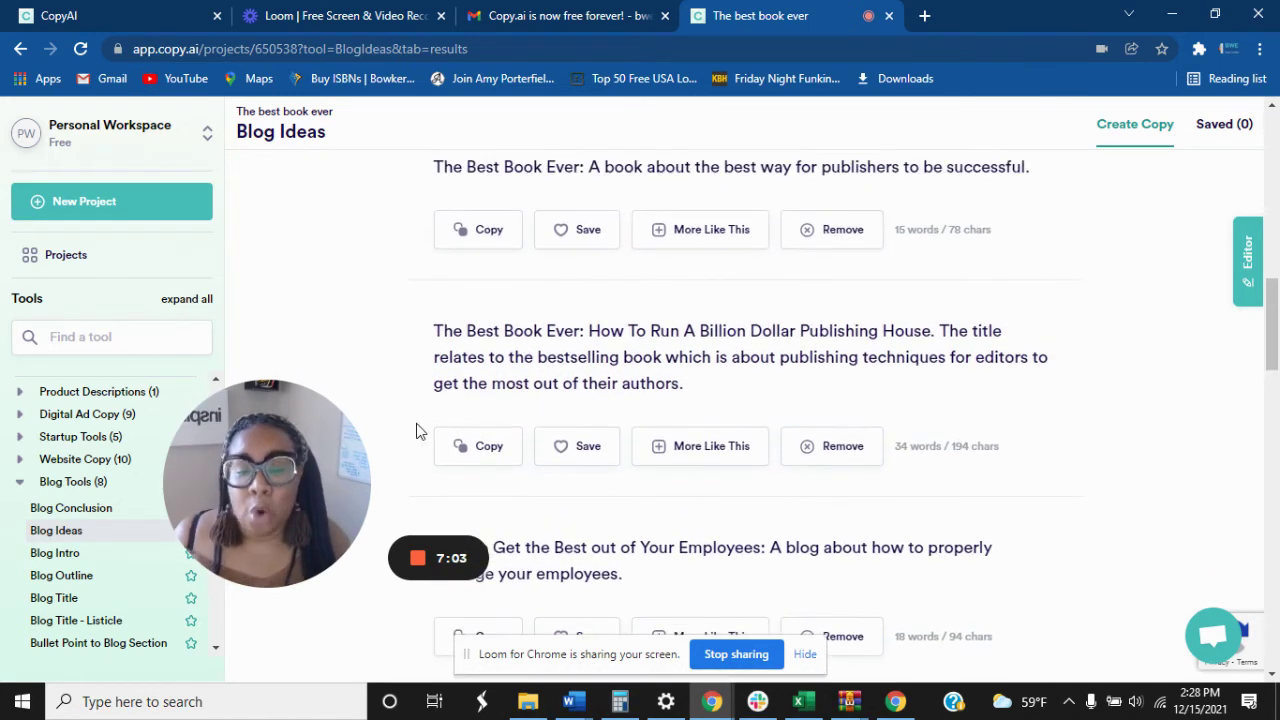
click(484, 459)
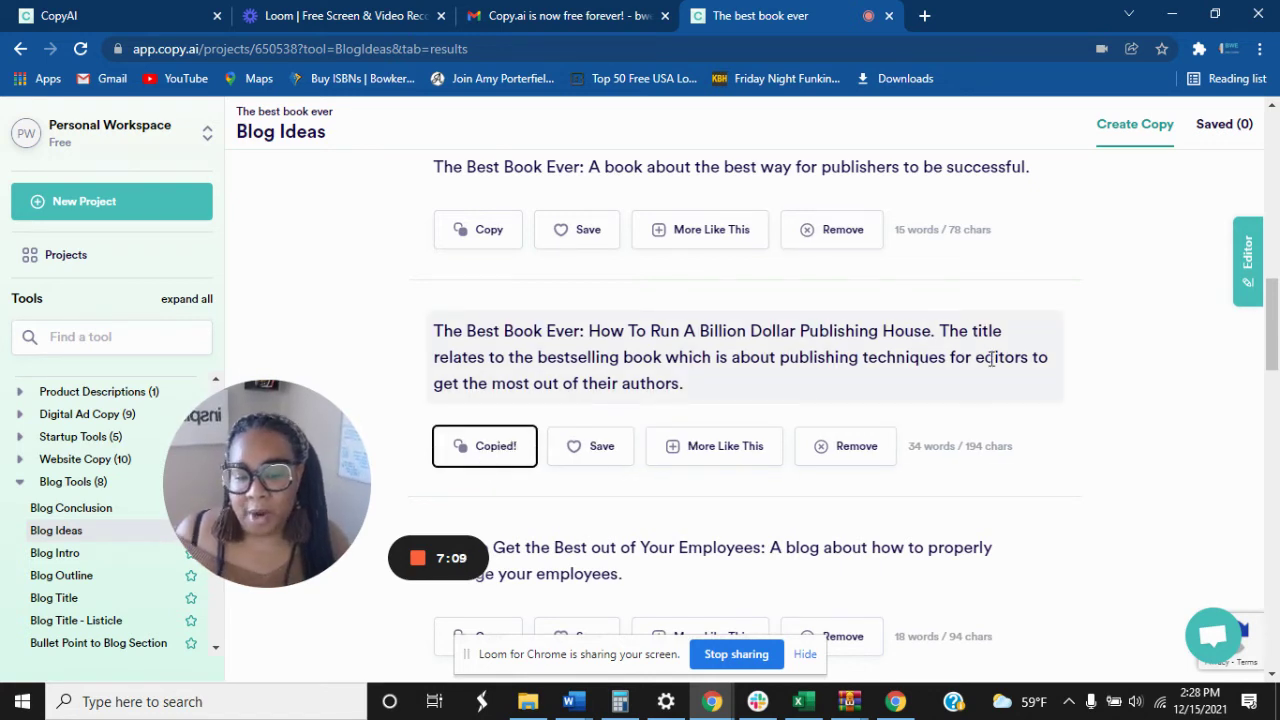
click(598, 447)
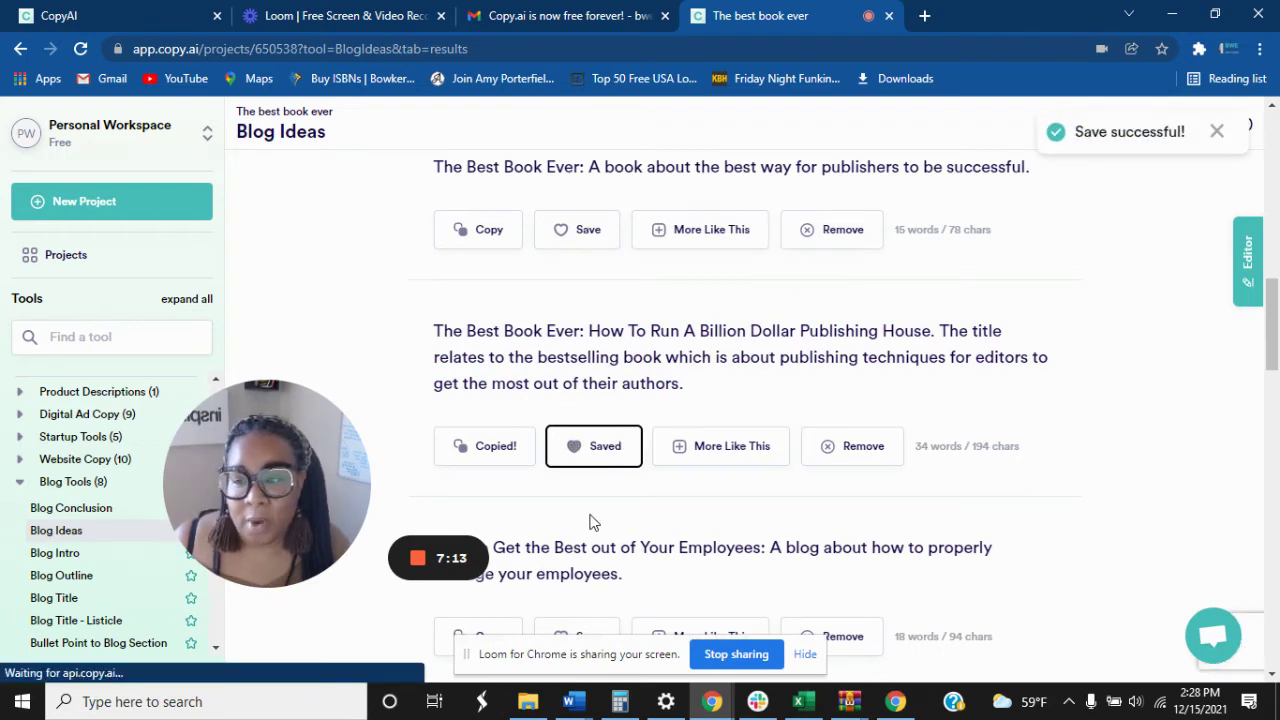
Open "The best book ever" from the project overview and inspect its saved blog idea.
click(79, 257)
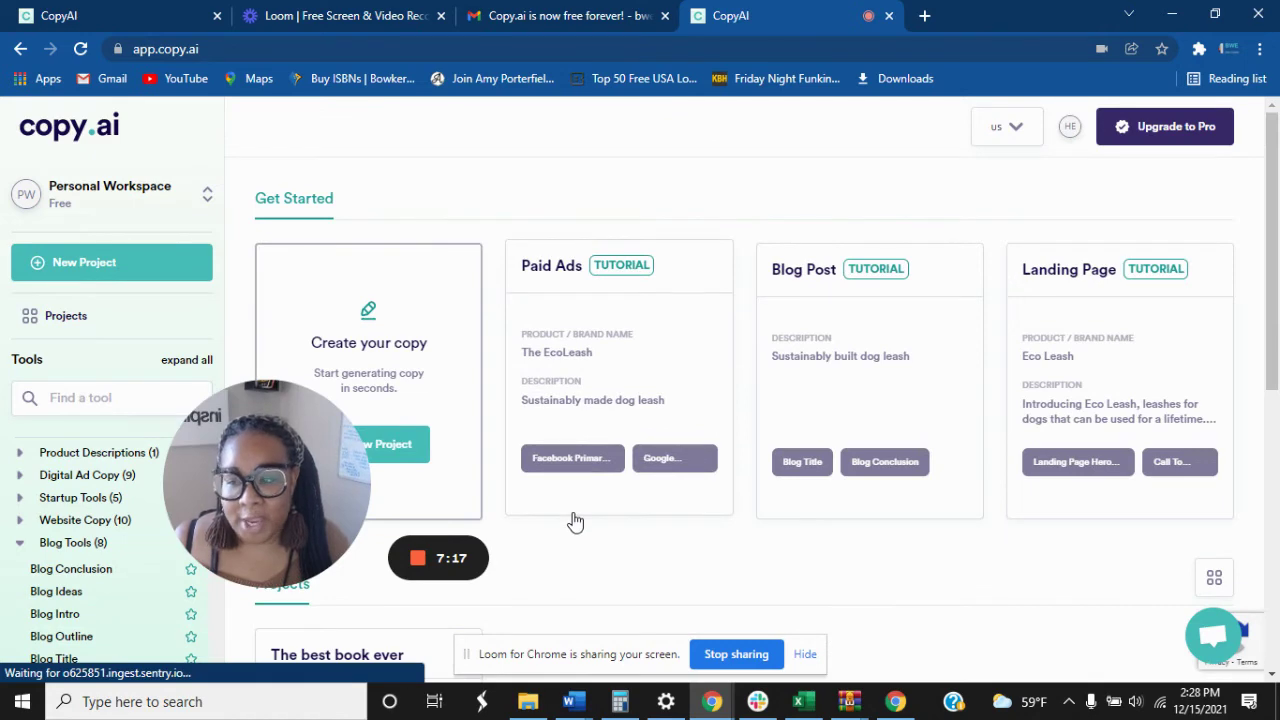
scroll(575, 521, down, 5)
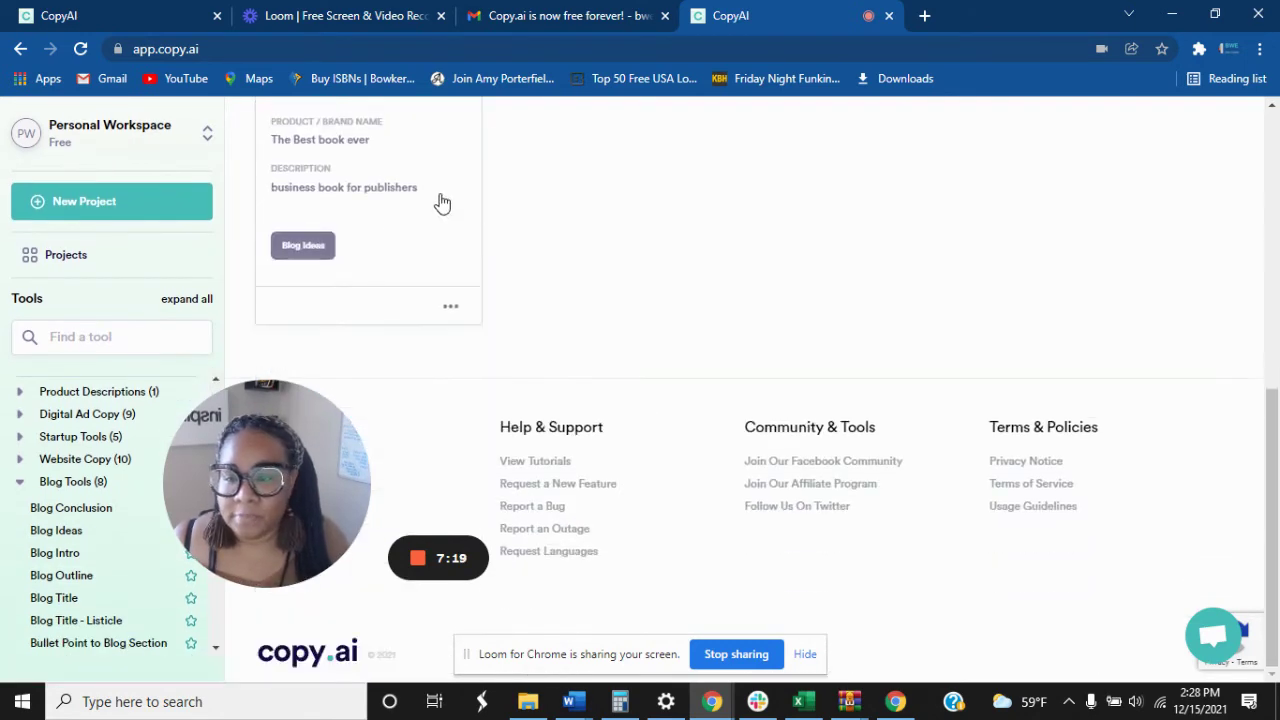
scroll(383, 233, up, 1)
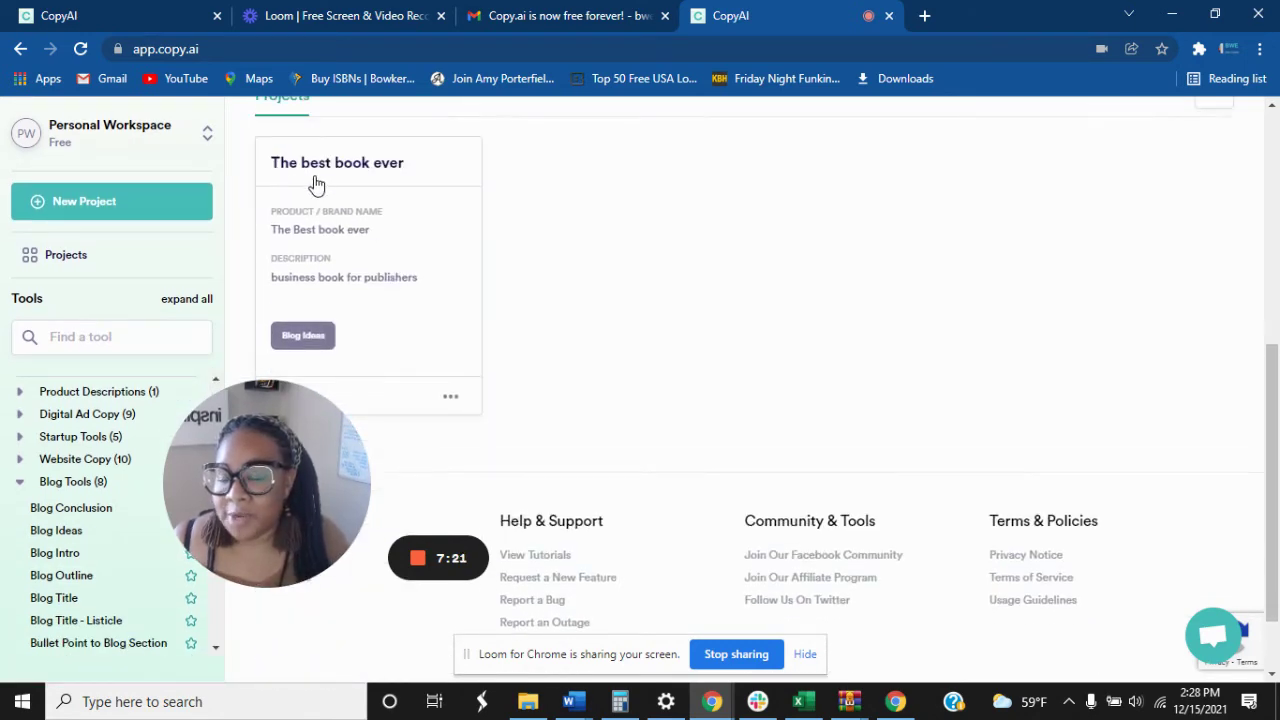
click(346, 219)
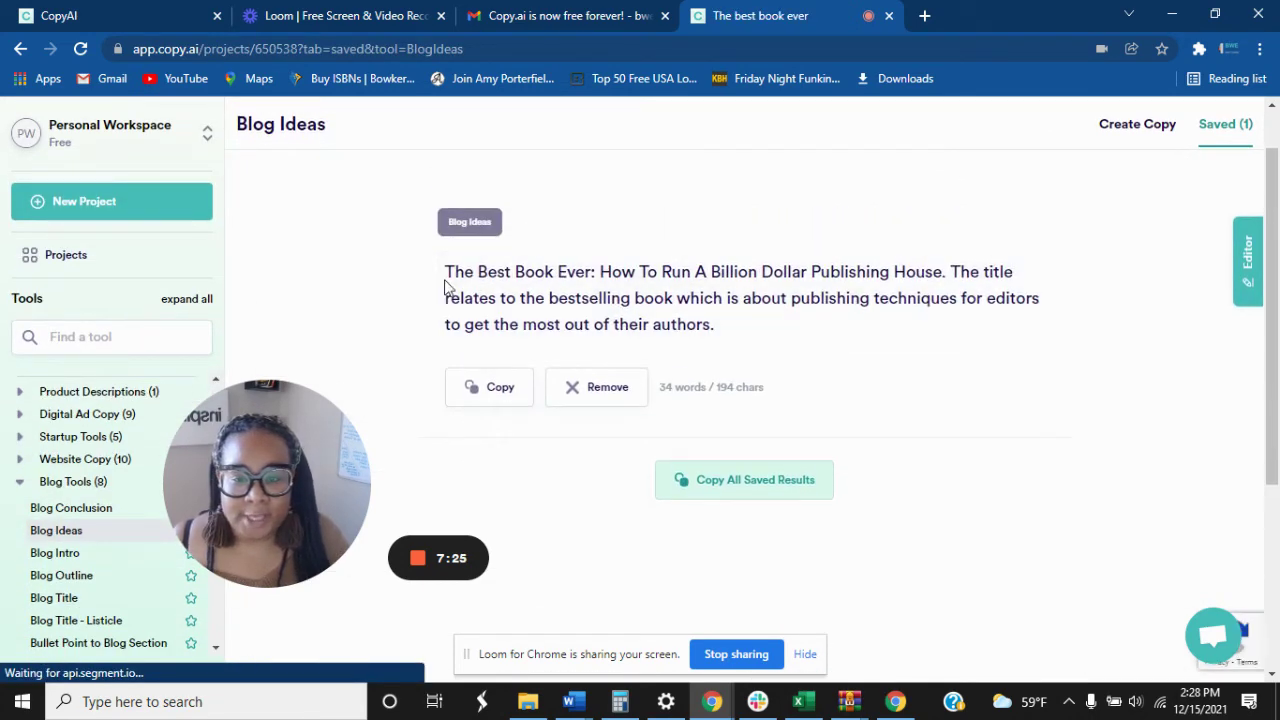
drag(444, 270, 846, 417)
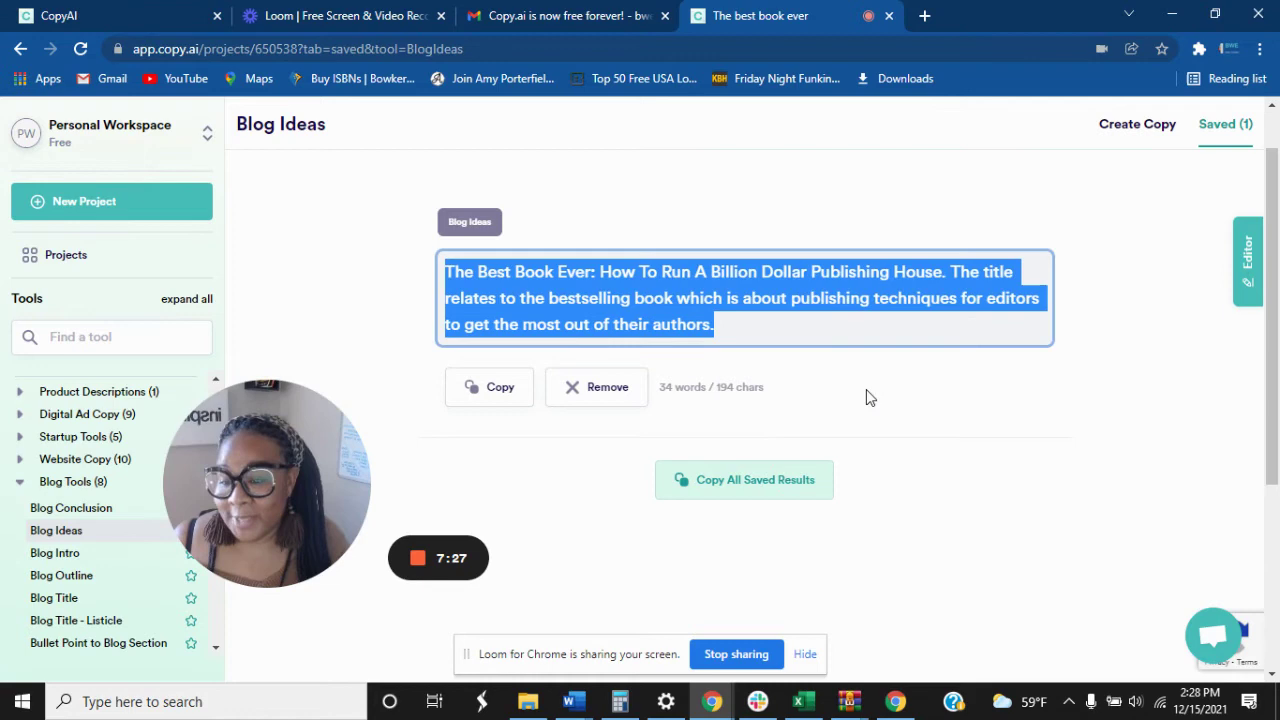
click(452, 382)
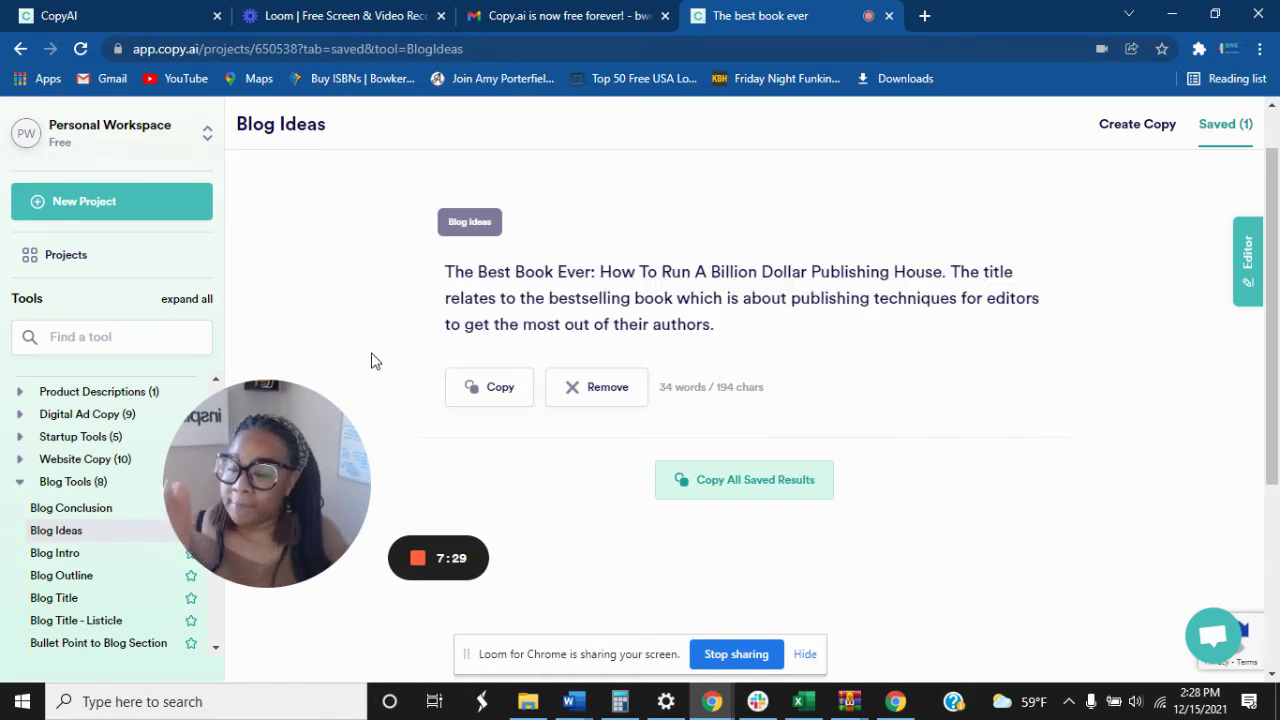
Return to the project overview and reopen "The best book ever" to check its saved results.
click(68, 258)
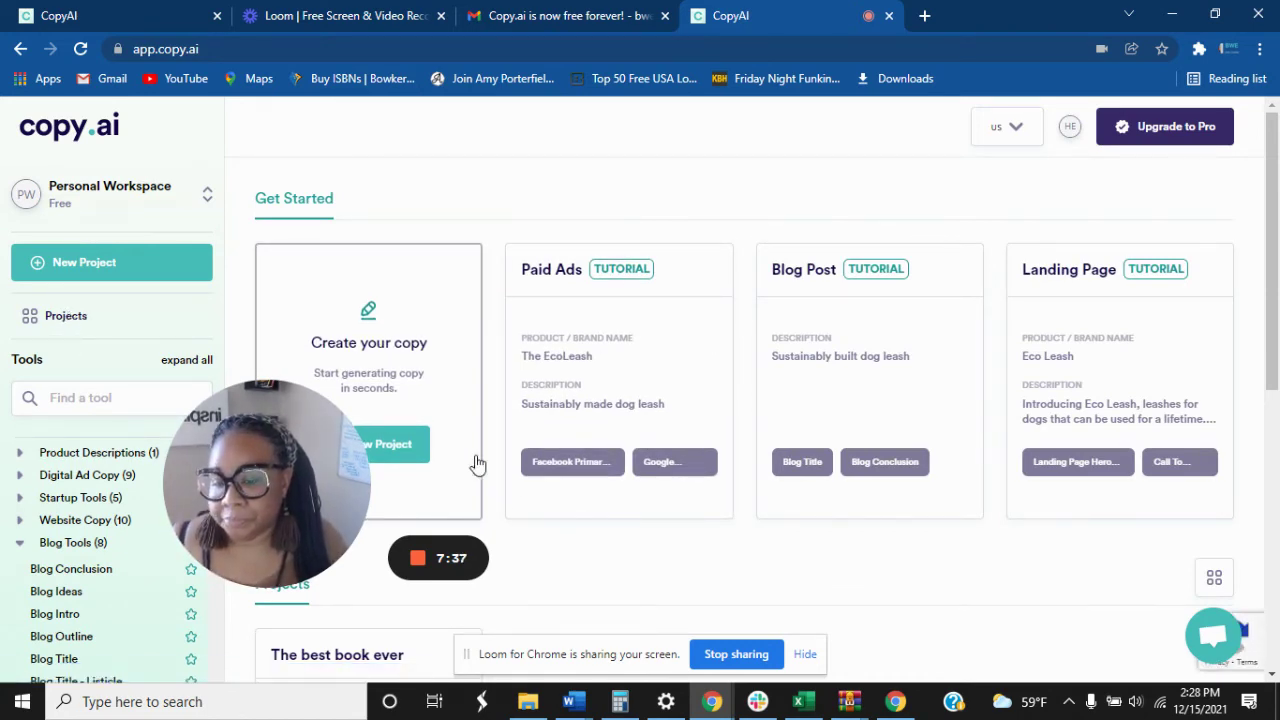
scroll(500, 480, down, 3)
click(441, 410)
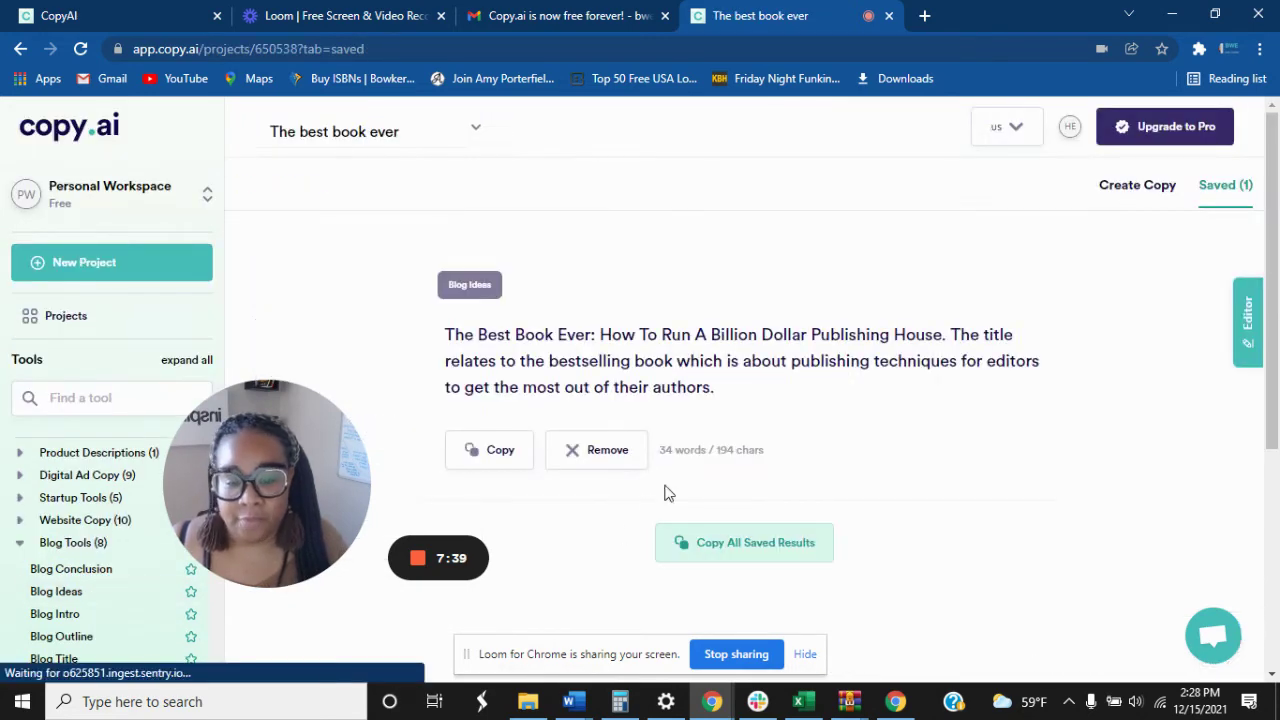
scroll(729, 420, down, 5)
scroll(800, 435, up, 3)
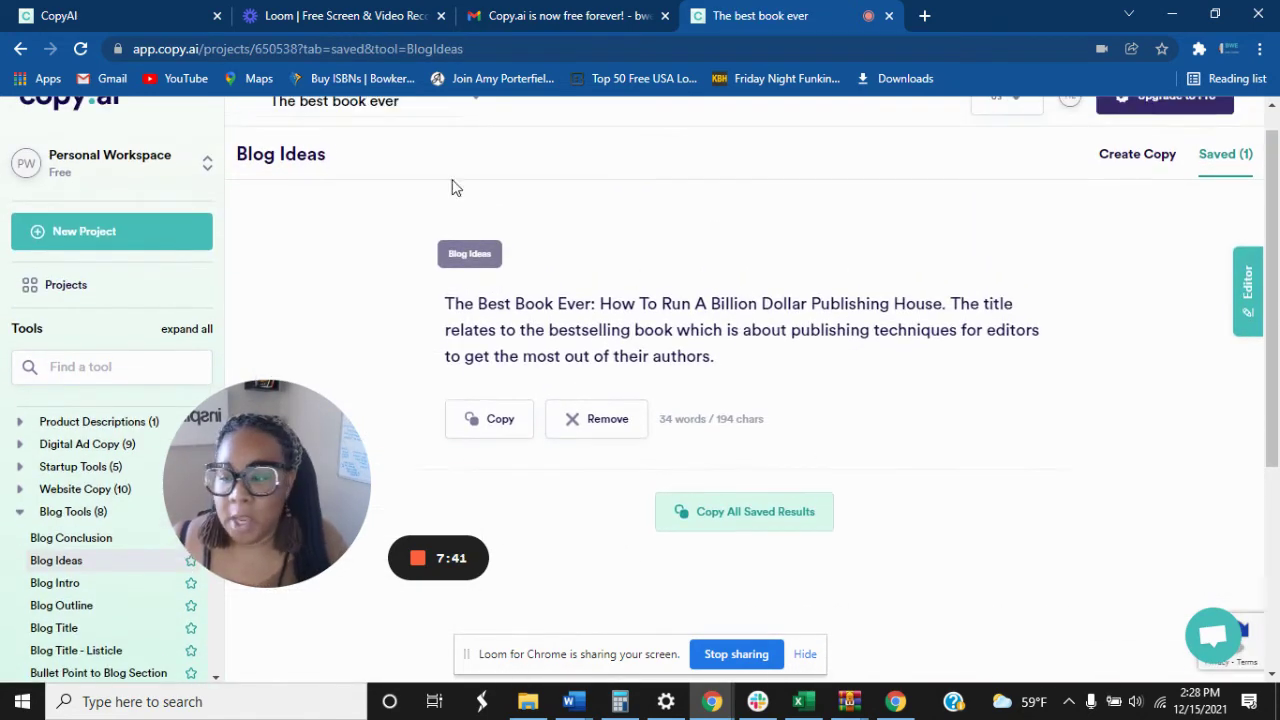
Expand the Website Copy tools and open Call To Action for the current project.
scroll(72, 457, down, 1)
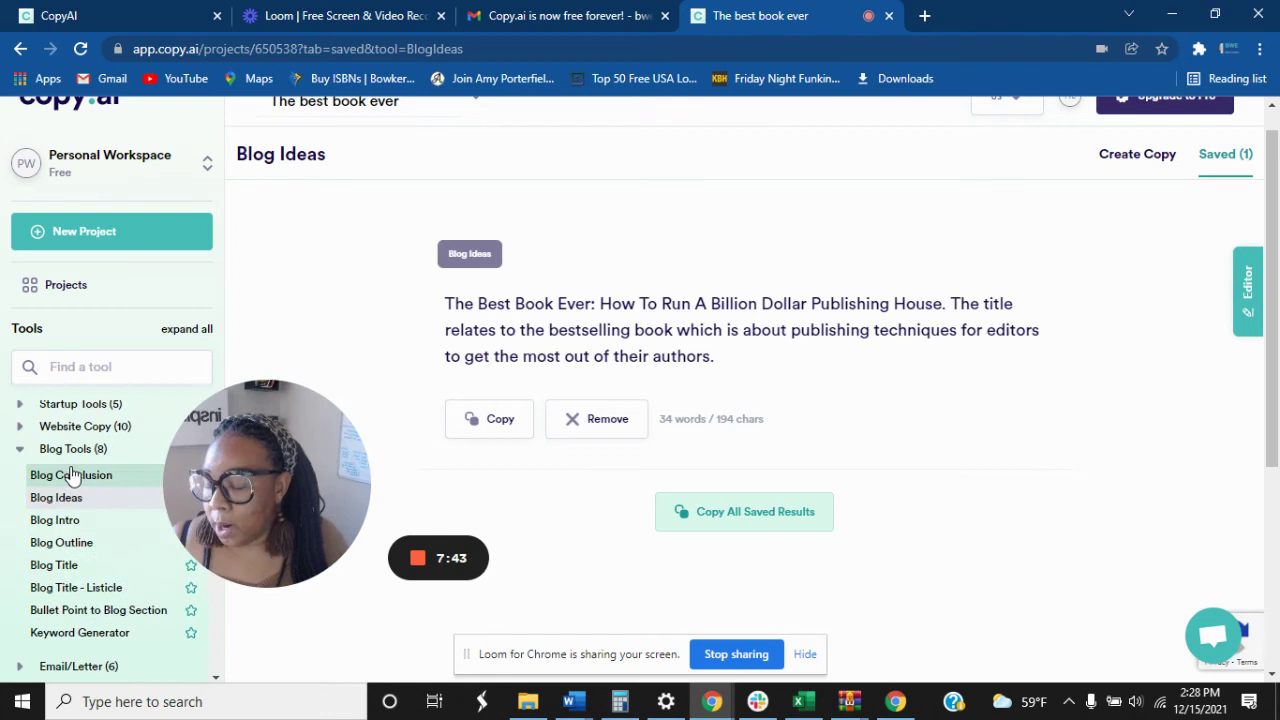
click(65, 430)
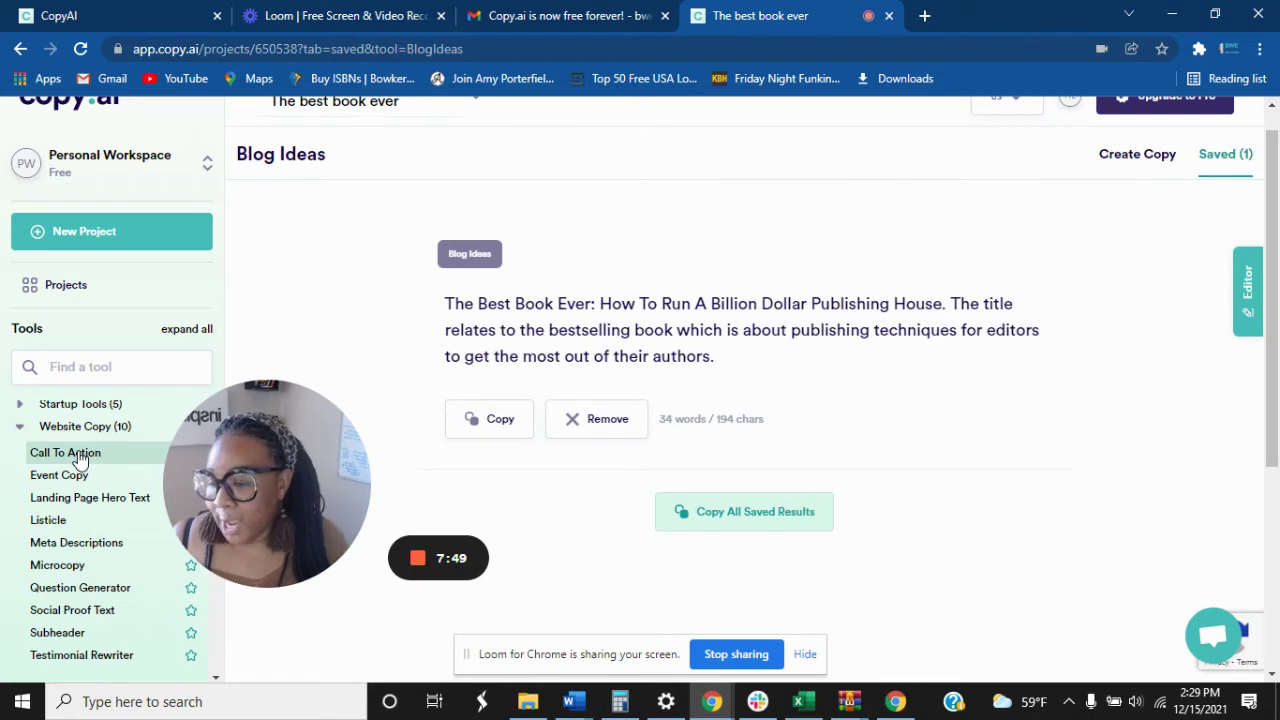
click(78, 455)
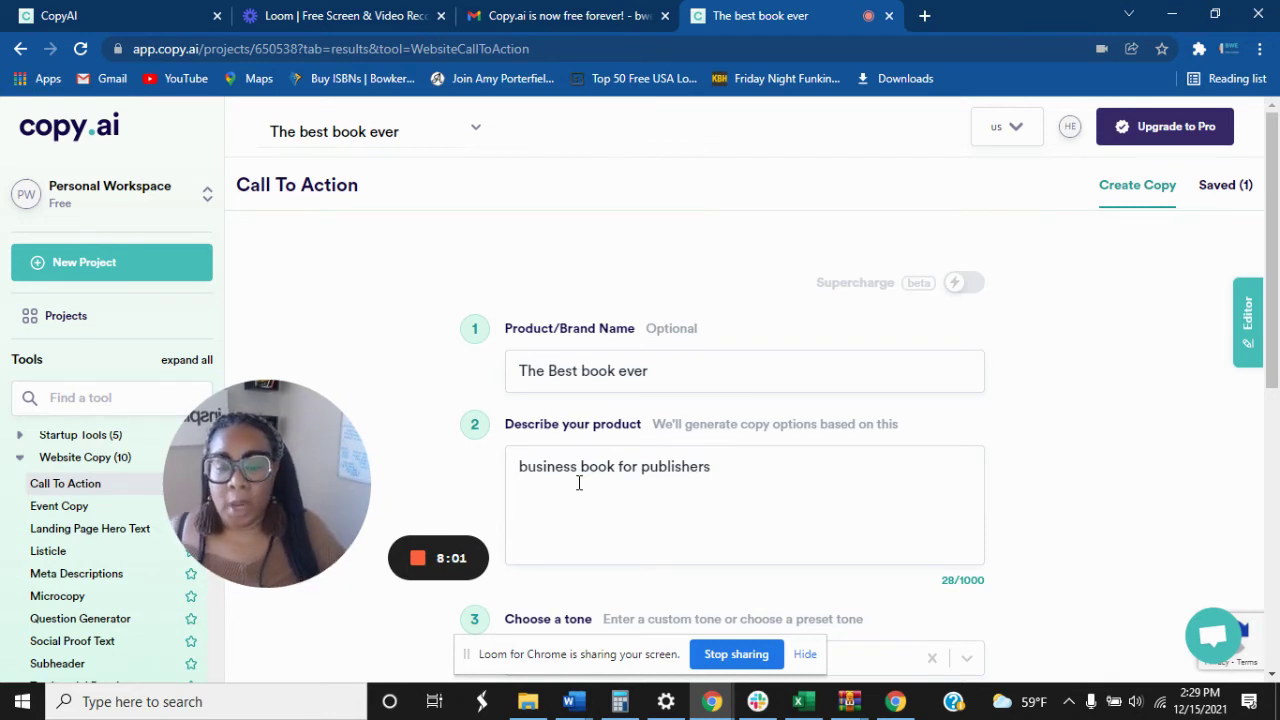
click(677, 372)
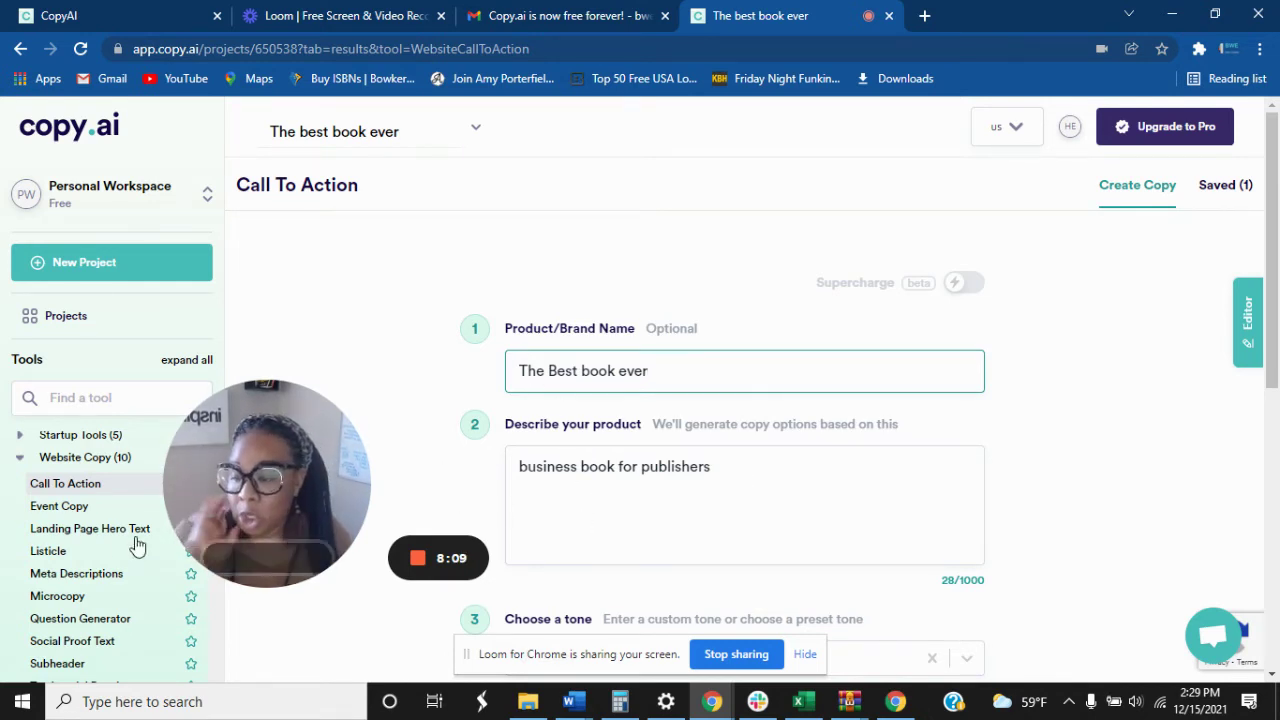
Compare the Event Copy and Landing Page Hero Text forms and return to the Call To Action form.
click(68, 509)
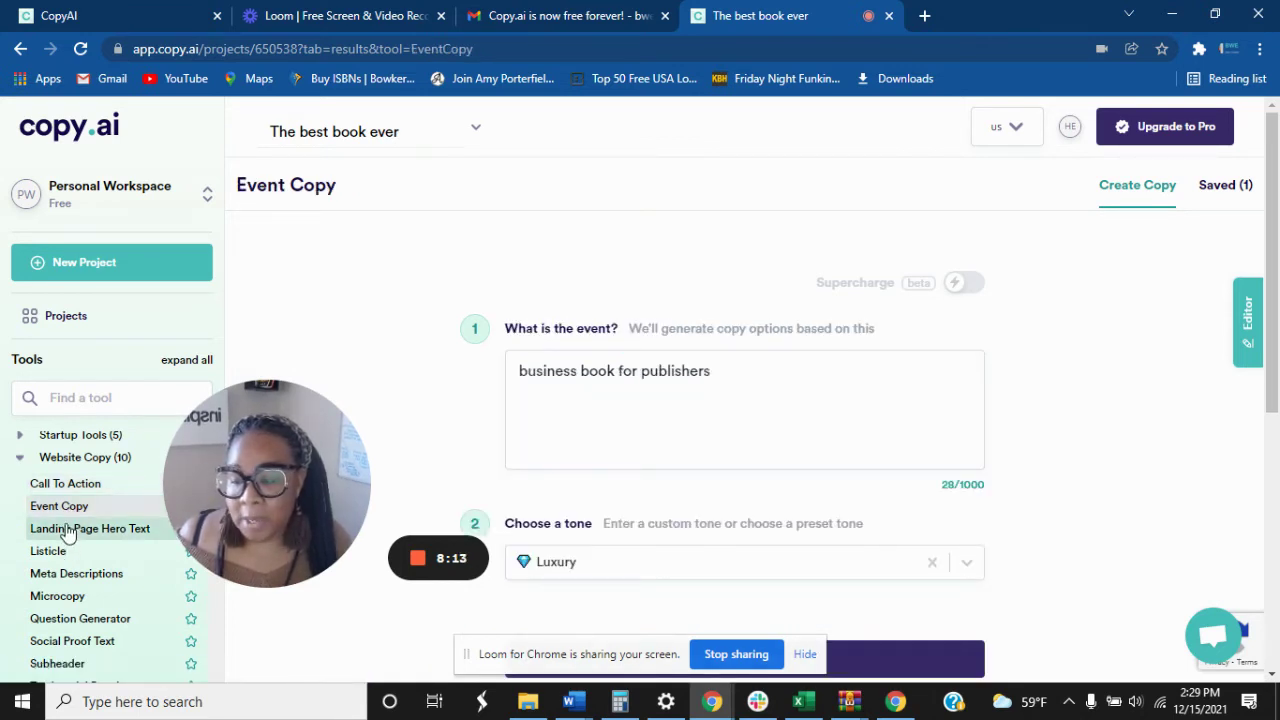
click(68, 530)
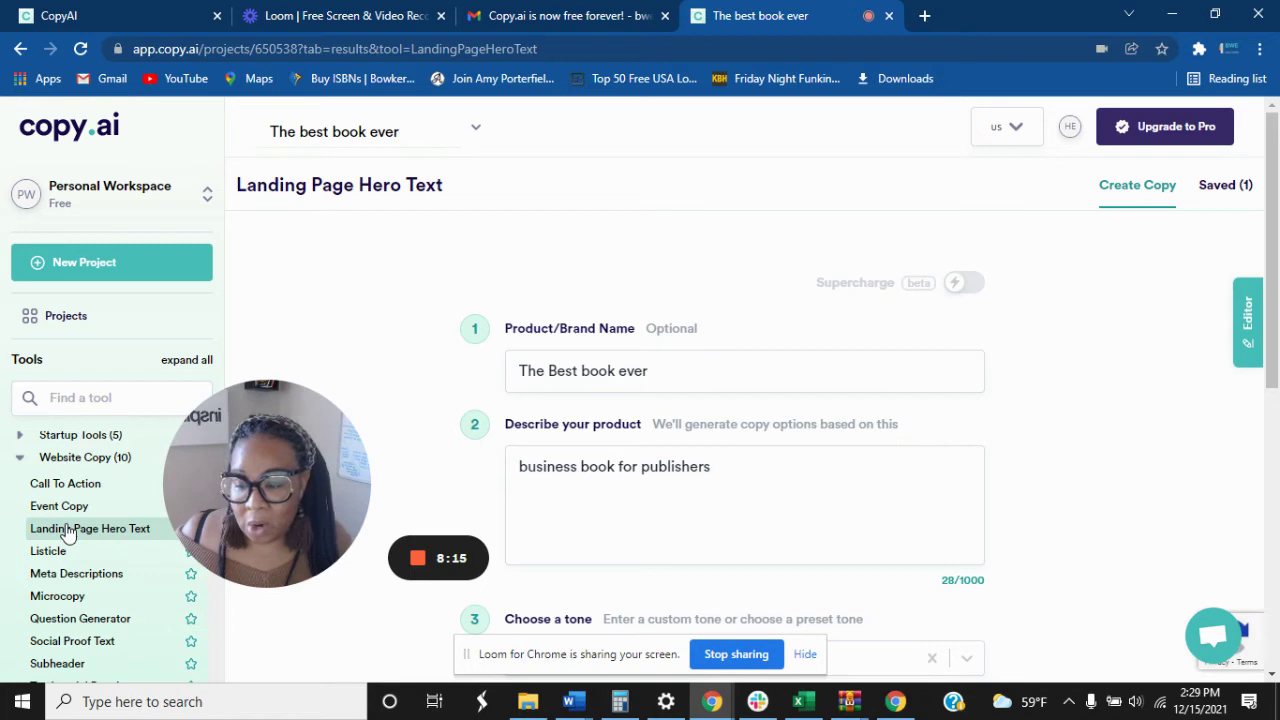
click(72, 506)
click(64, 484)
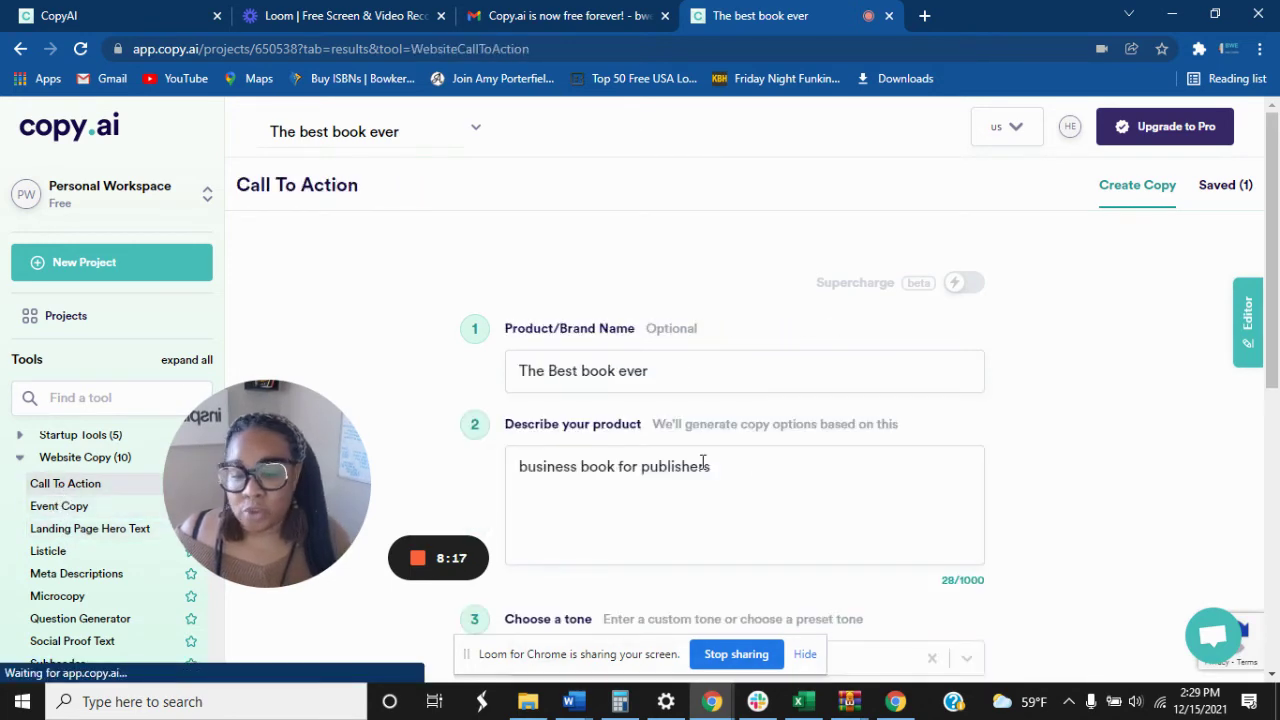
Set the tone to Professional and generate the call-to-action copy.
scroll(754, 458, down, 3)
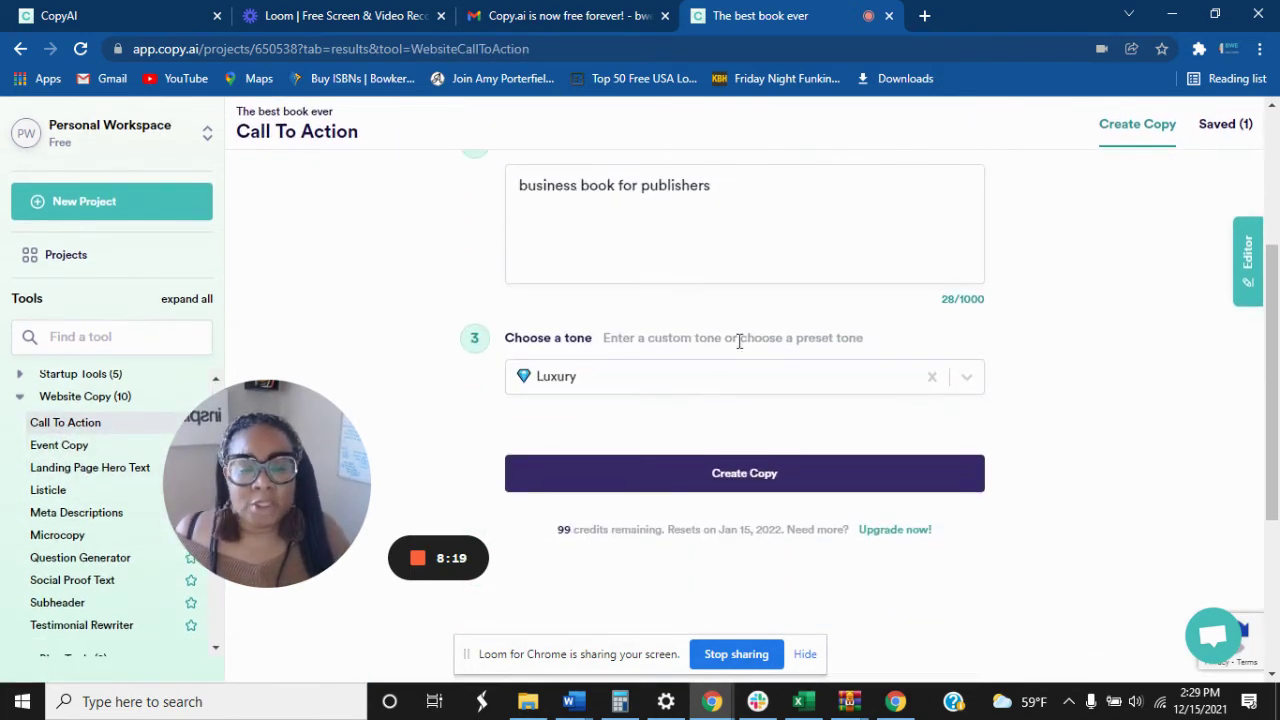
click(967, 377)
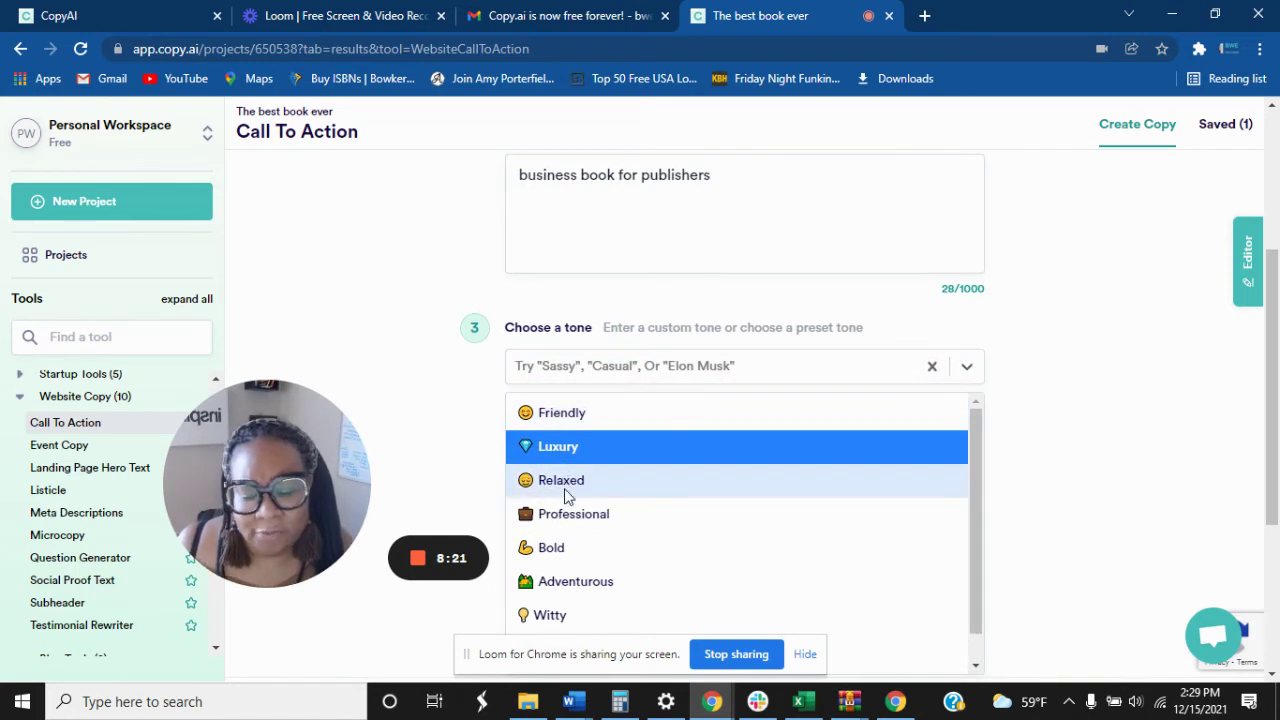
click(578, 514)
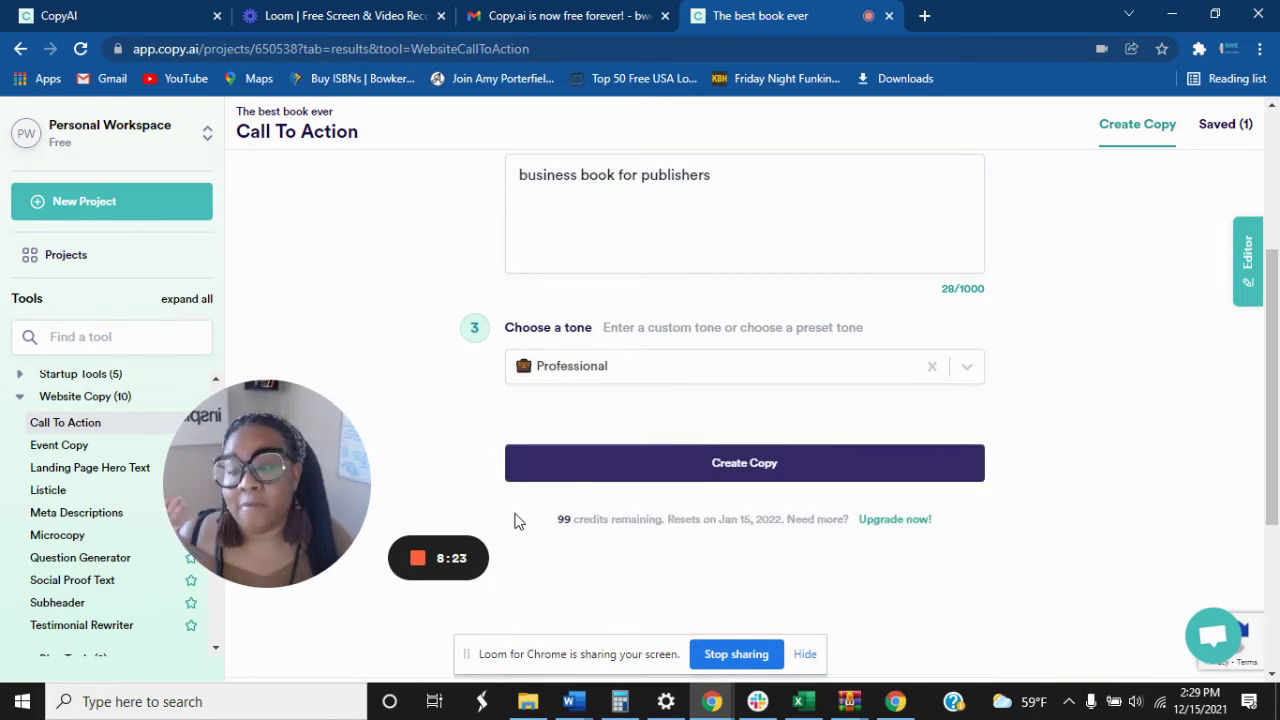
click(786, 465)
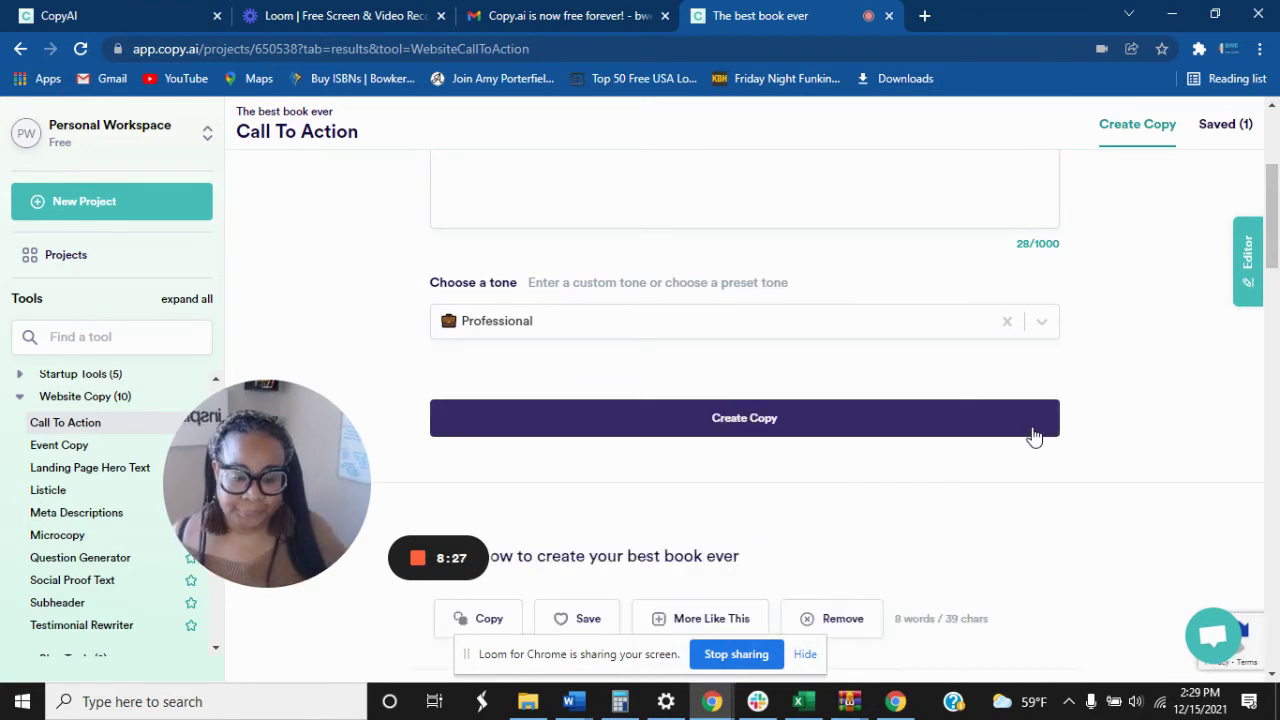
Review the generated call-to-action suggestions for the business book for publishers.
scroll(1034, 436, down, 3)
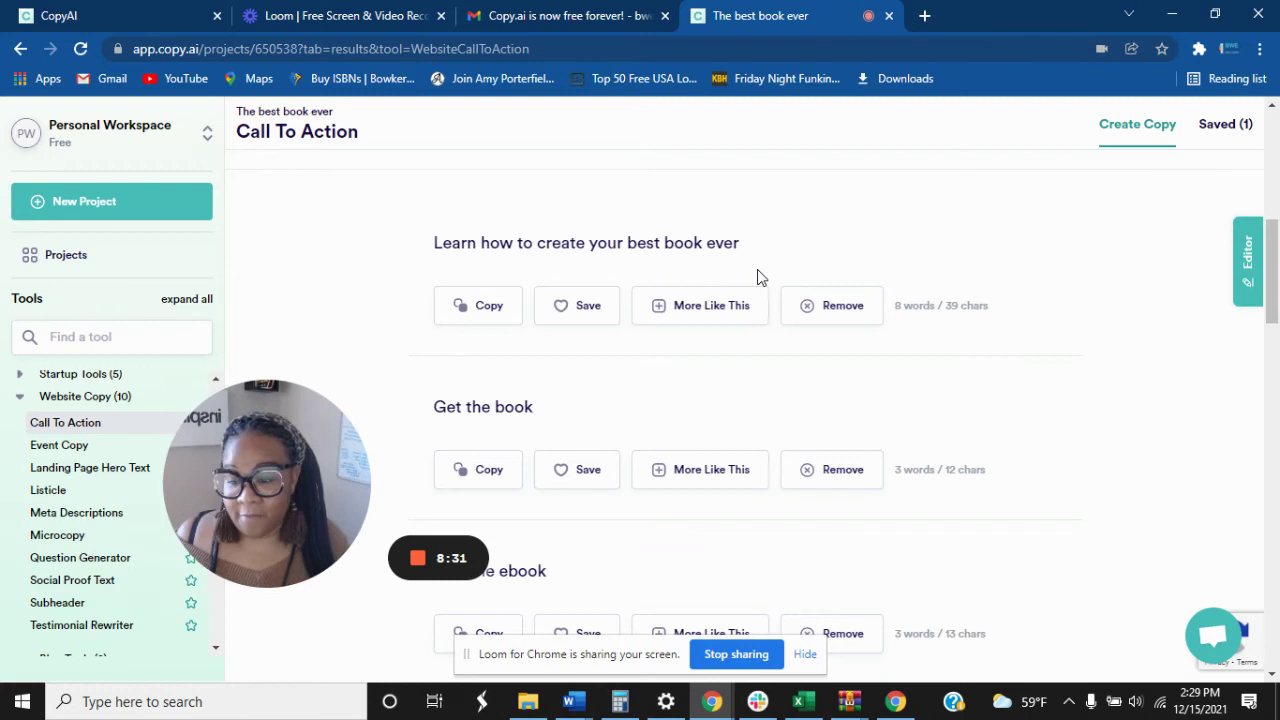
scroll(760, 277, down, 2)
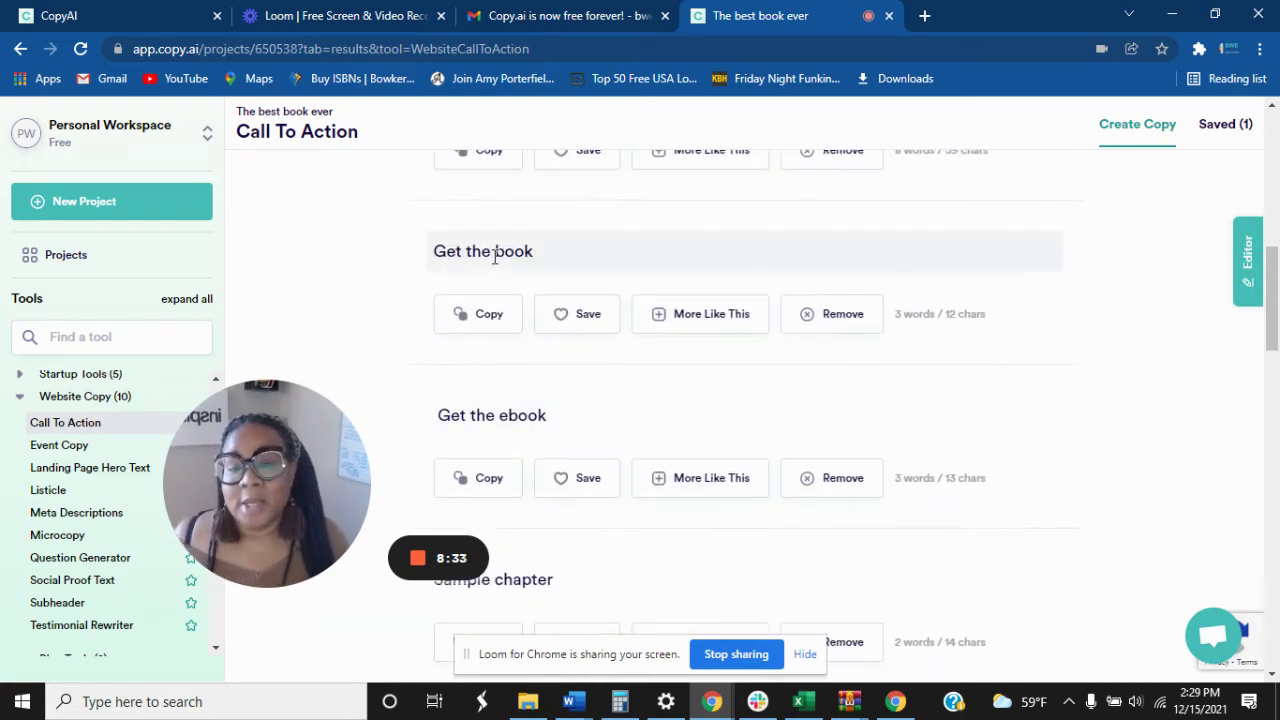
scroll(636, 412, down, 1)
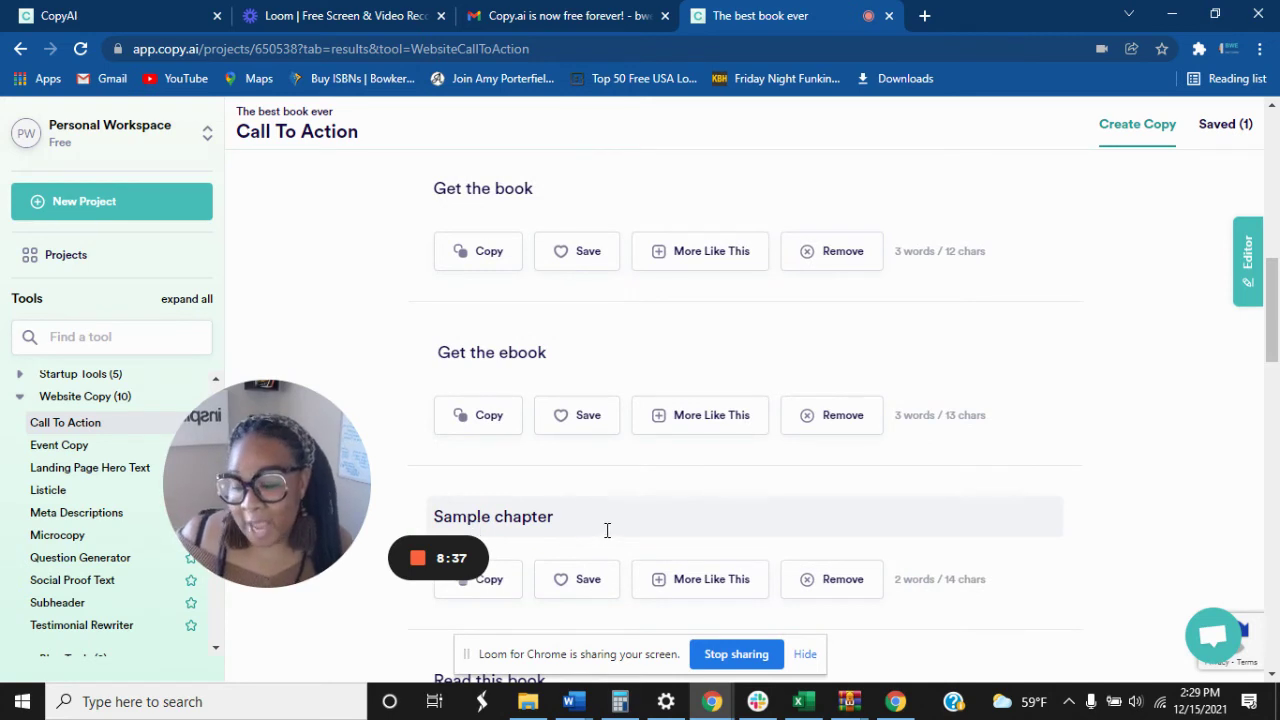
scroll(607, 530, down, 2)
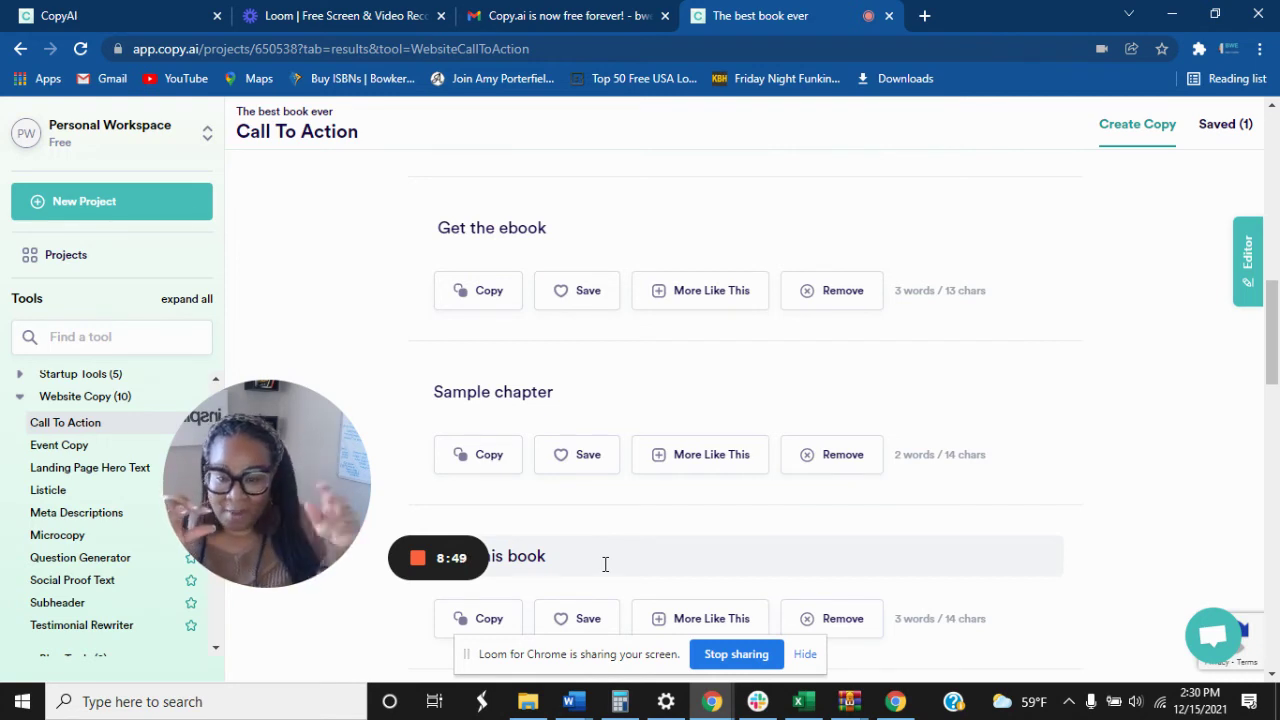
scroll(543, 354, down, 1)
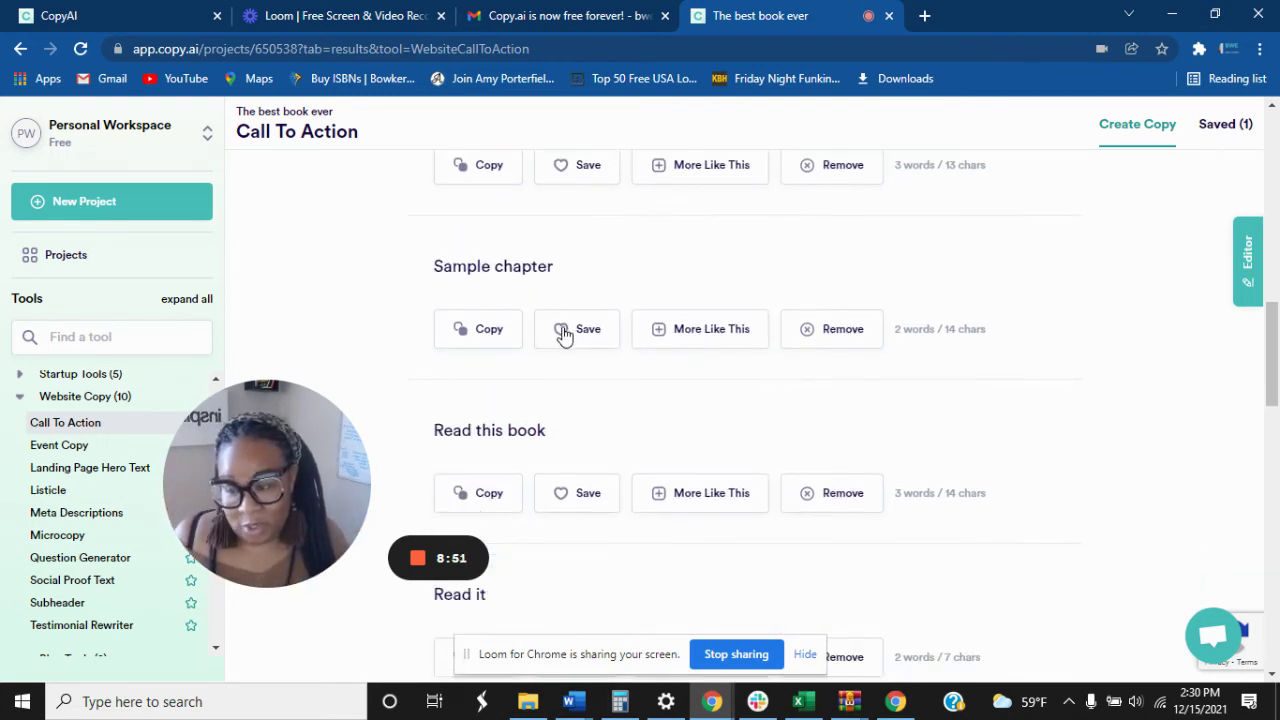
scroll(563, 334, down, 2)
scroll(507, 407, down, 1)
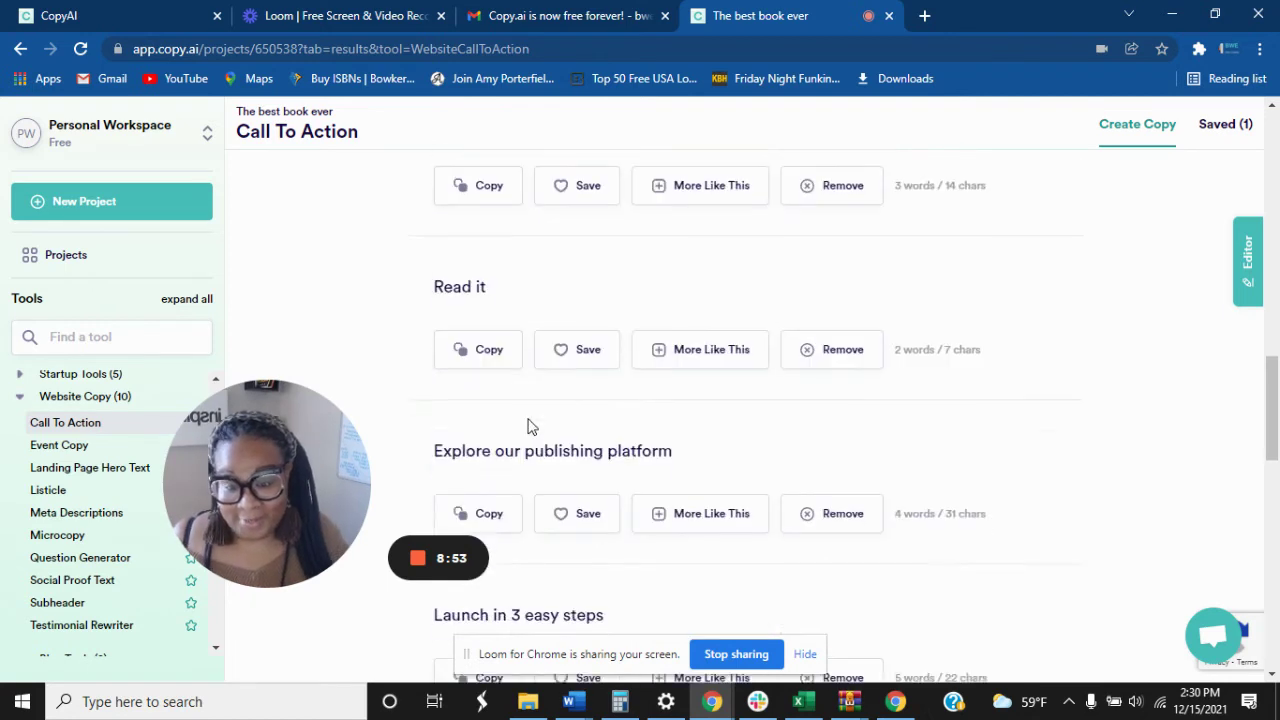
scroll(578, 444, down, 2)
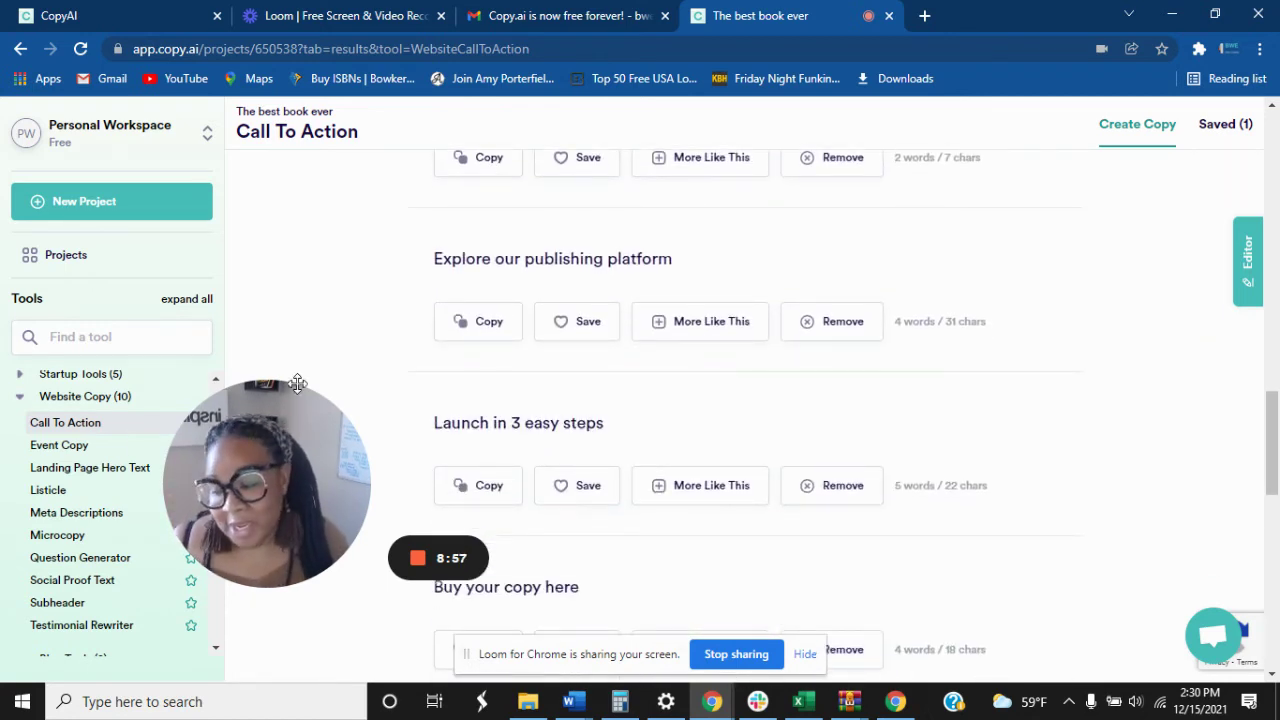
Open the Question Generator and generate questions for "business book for publishers" in the Professional tone.
scroll(100, 540, down, 2)
click(118, 469)
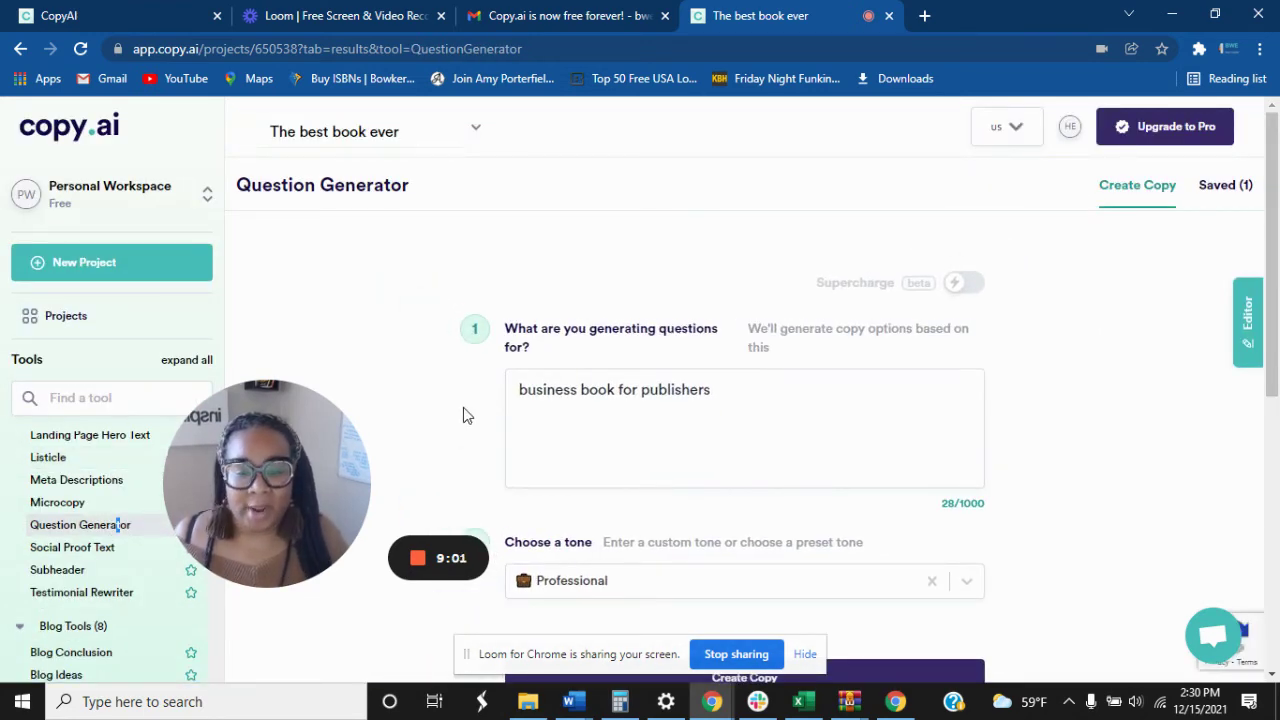
scroll(469, 403, down, 3)
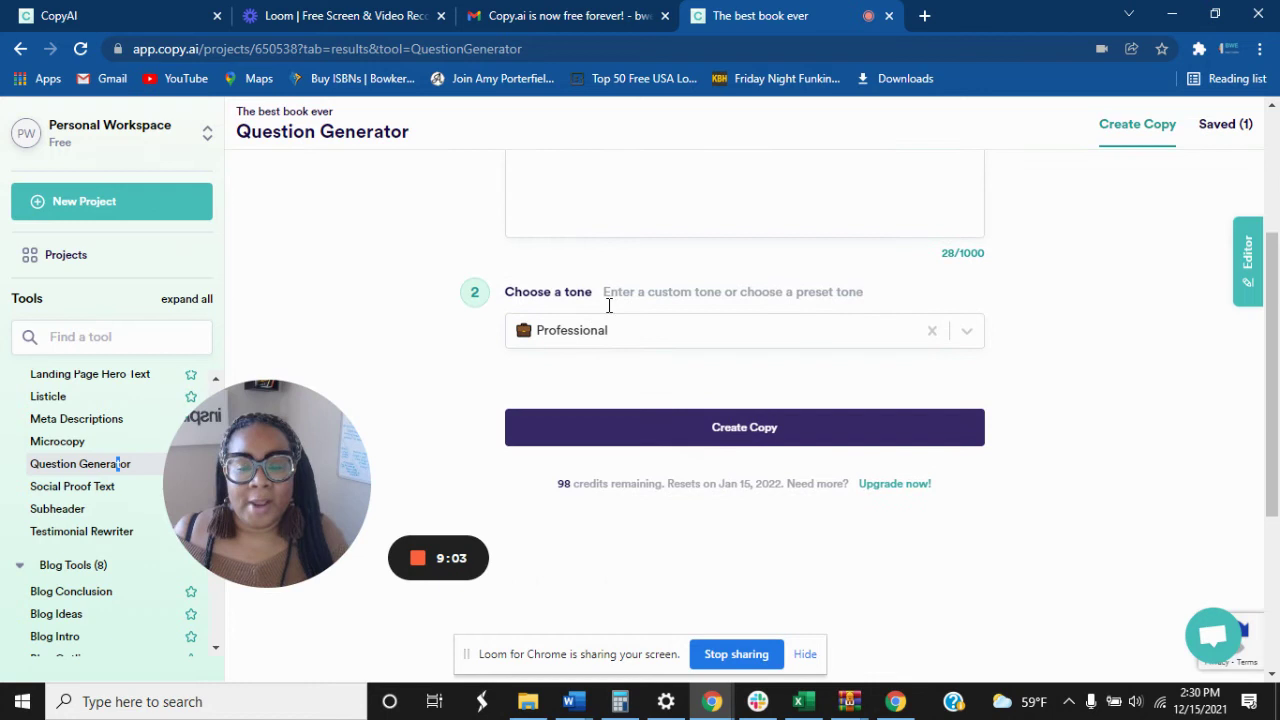
scroll(640, 280, up, 2)
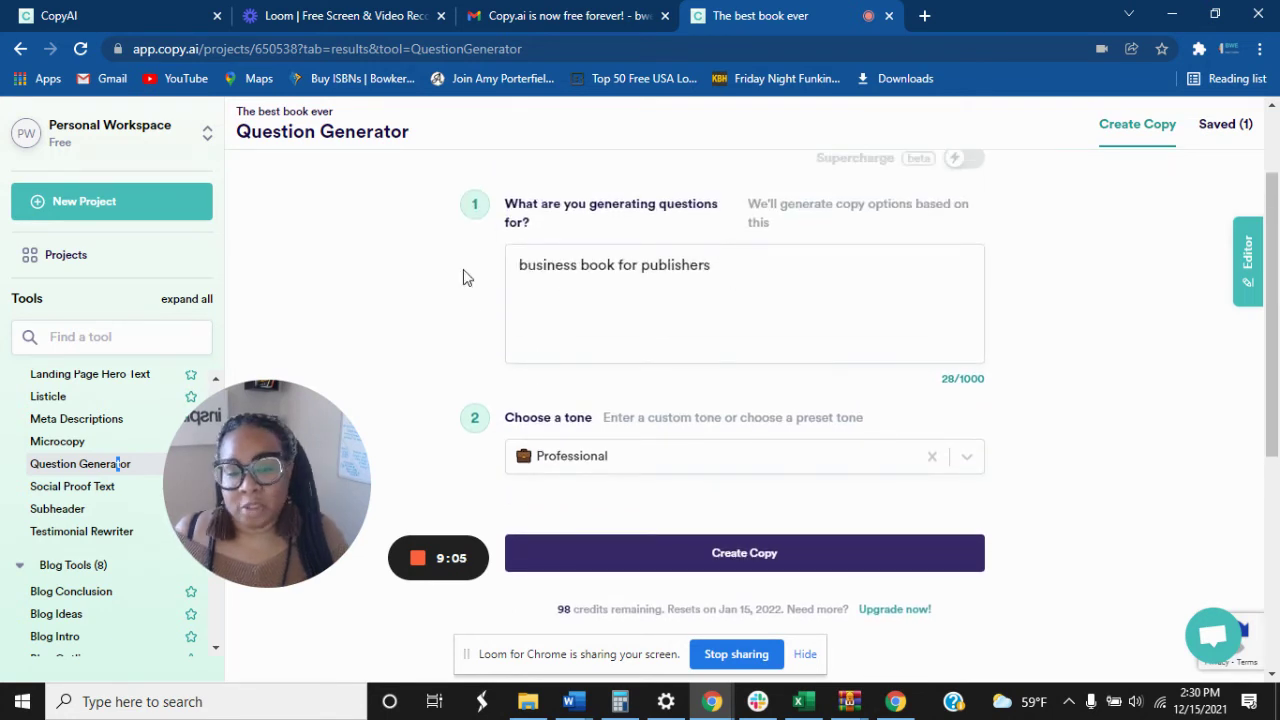
click(760, 562)
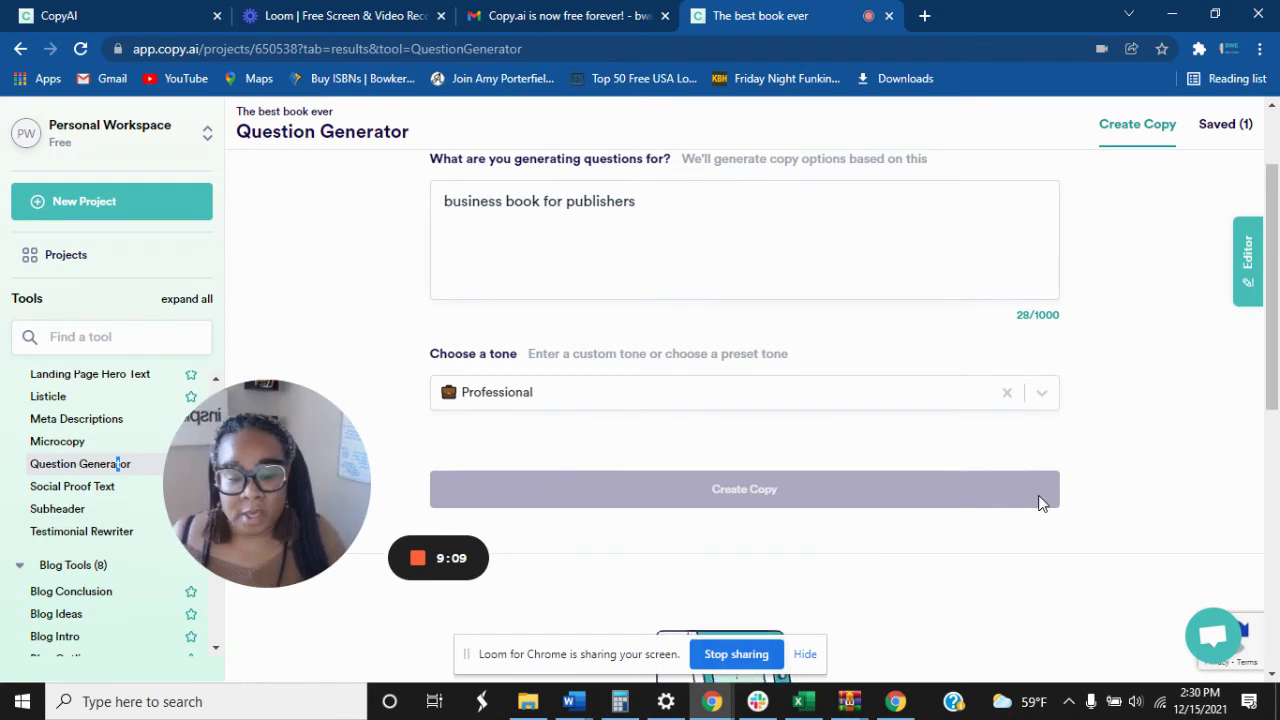
Read through the generated questions about business books and publishing.
scroll(1043, 418, down, 3)
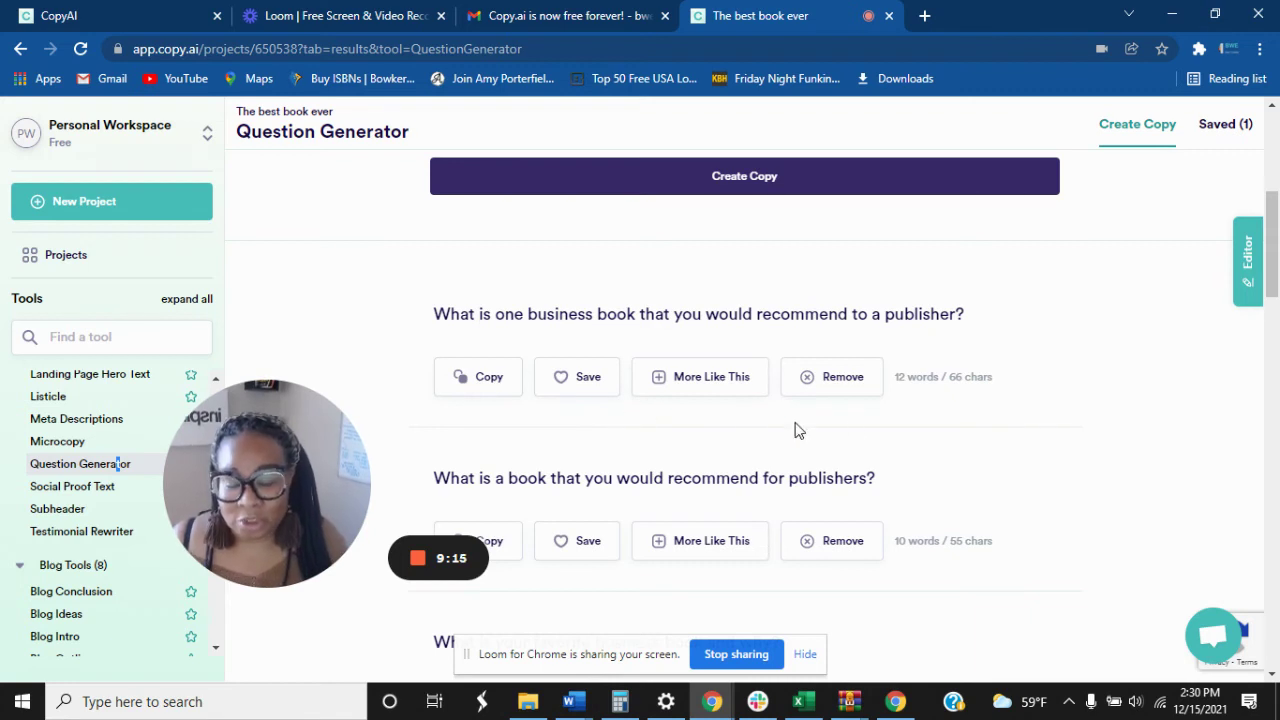
scroll(1031, 403, down, 1)
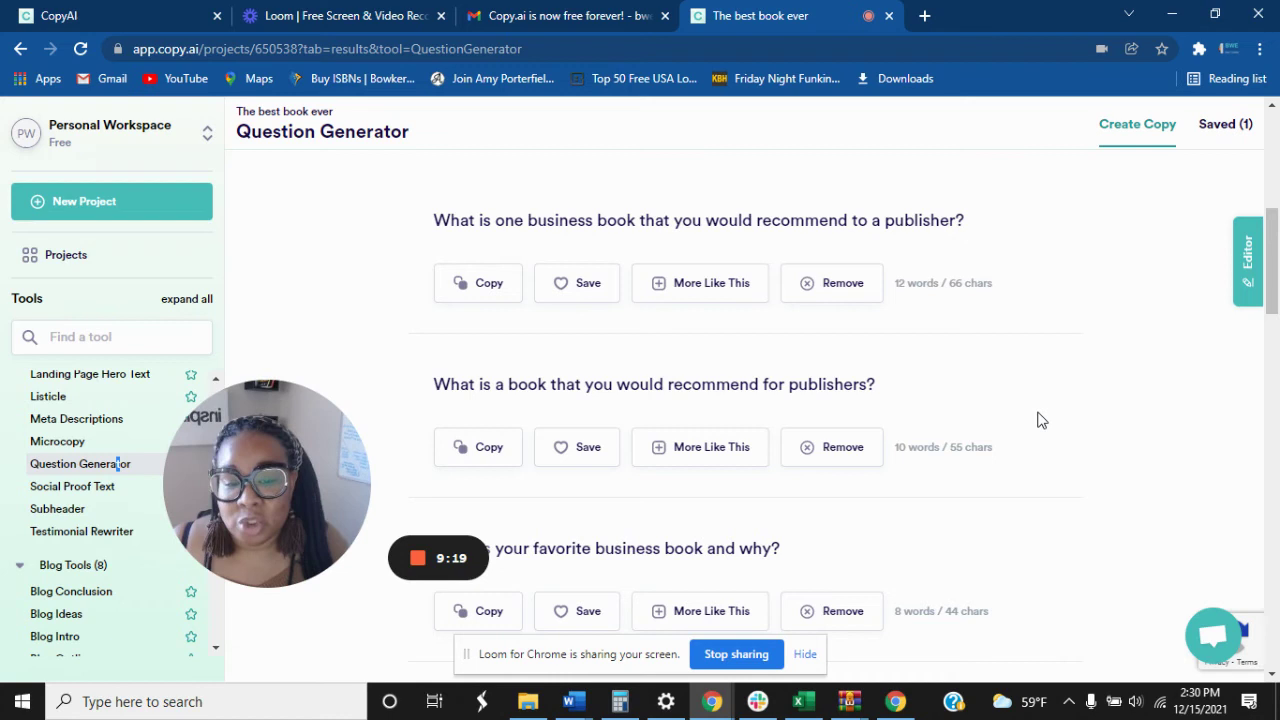
scroll(1040, 418, down, 2)
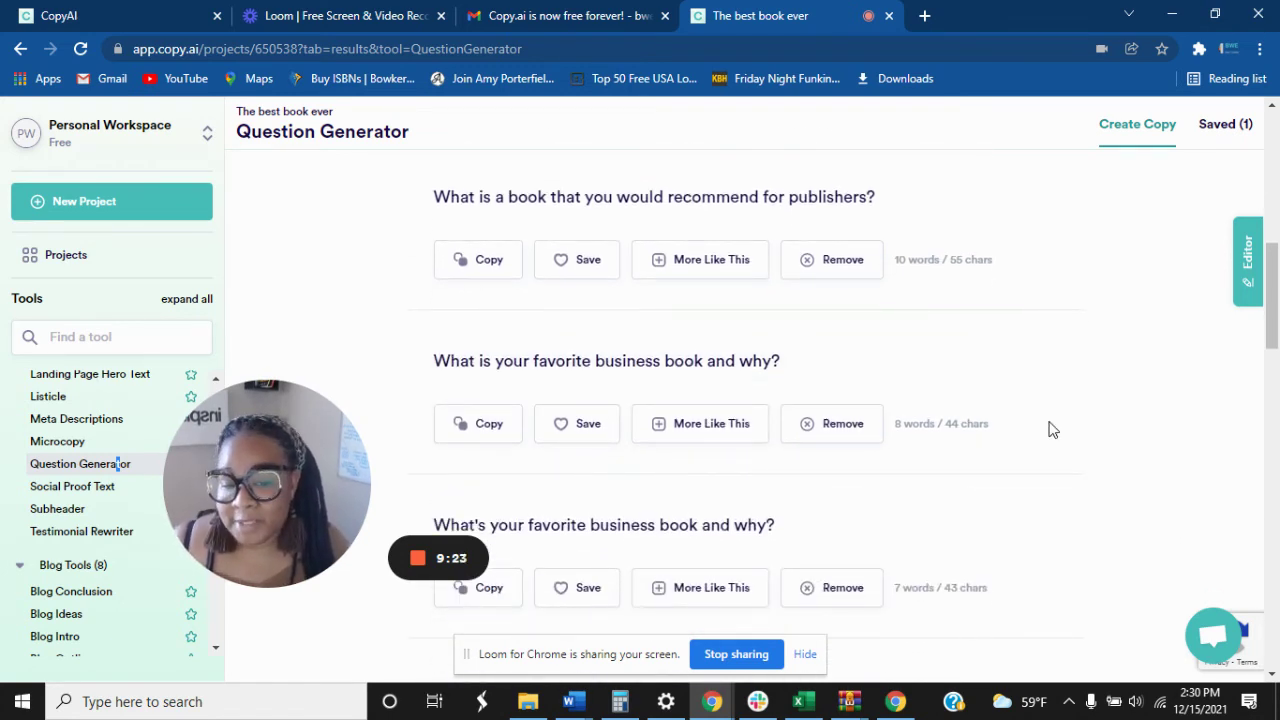
scroll(1048, 420, down, 1)
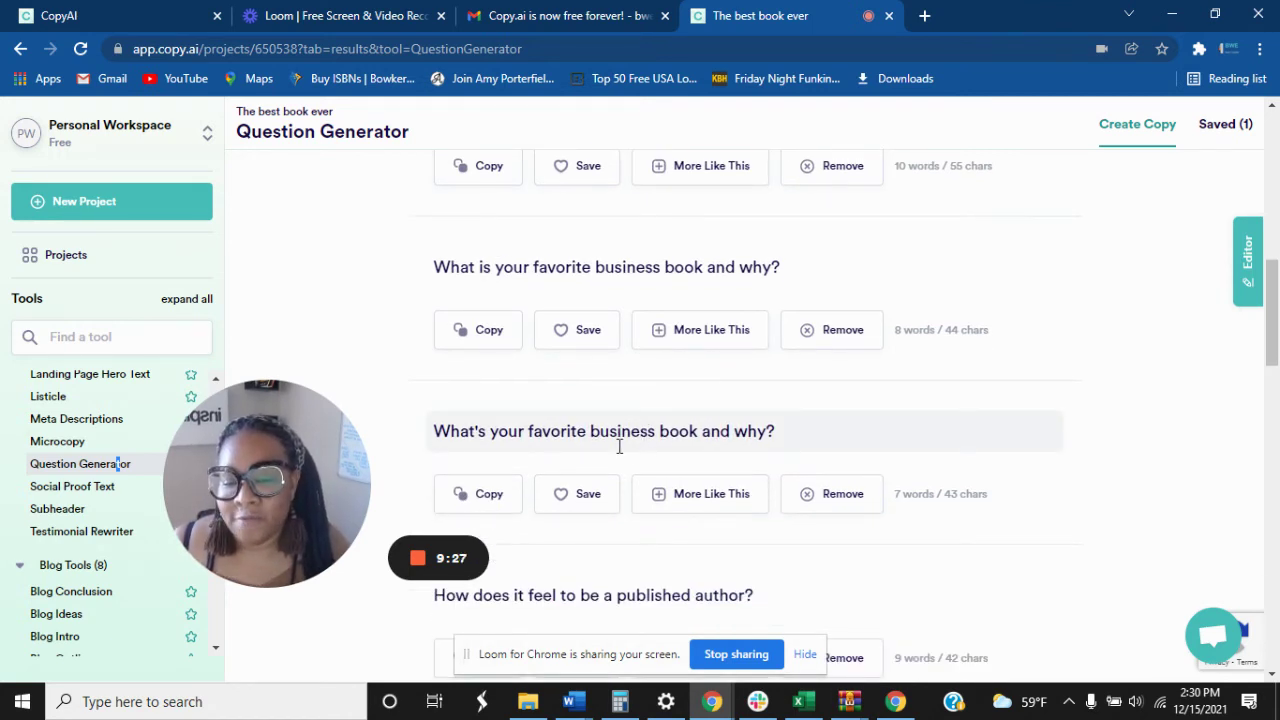
scroll(494, 309, down, 1)
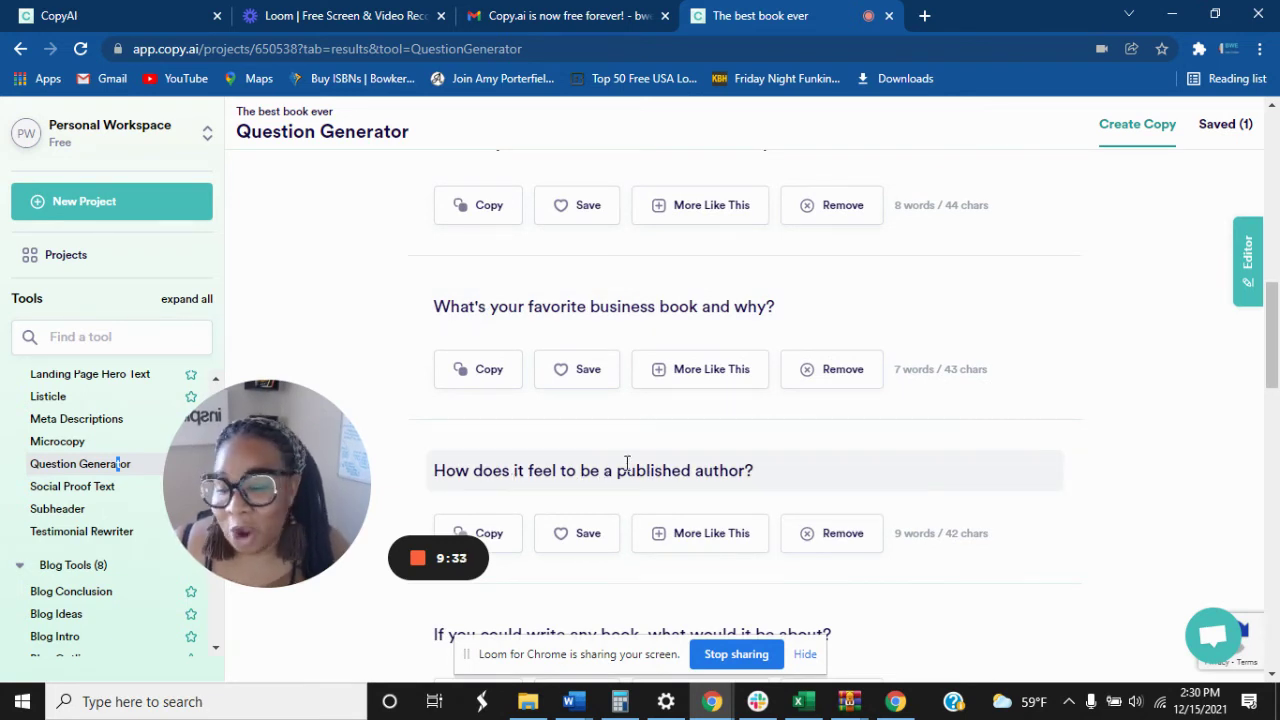
scroll(626, 462, down, 1)
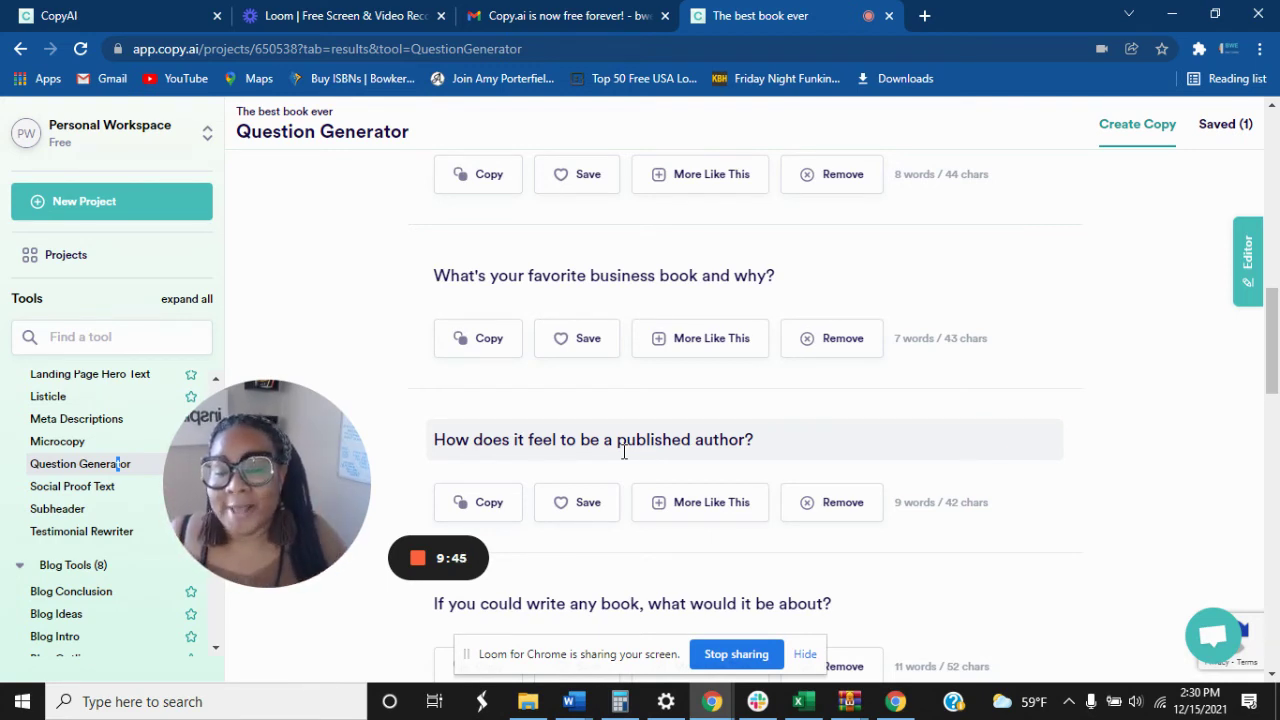
Browse the Blog Tools and the remaining tool categories down to Personal Tools.
scroll(126, 420, down, 1)
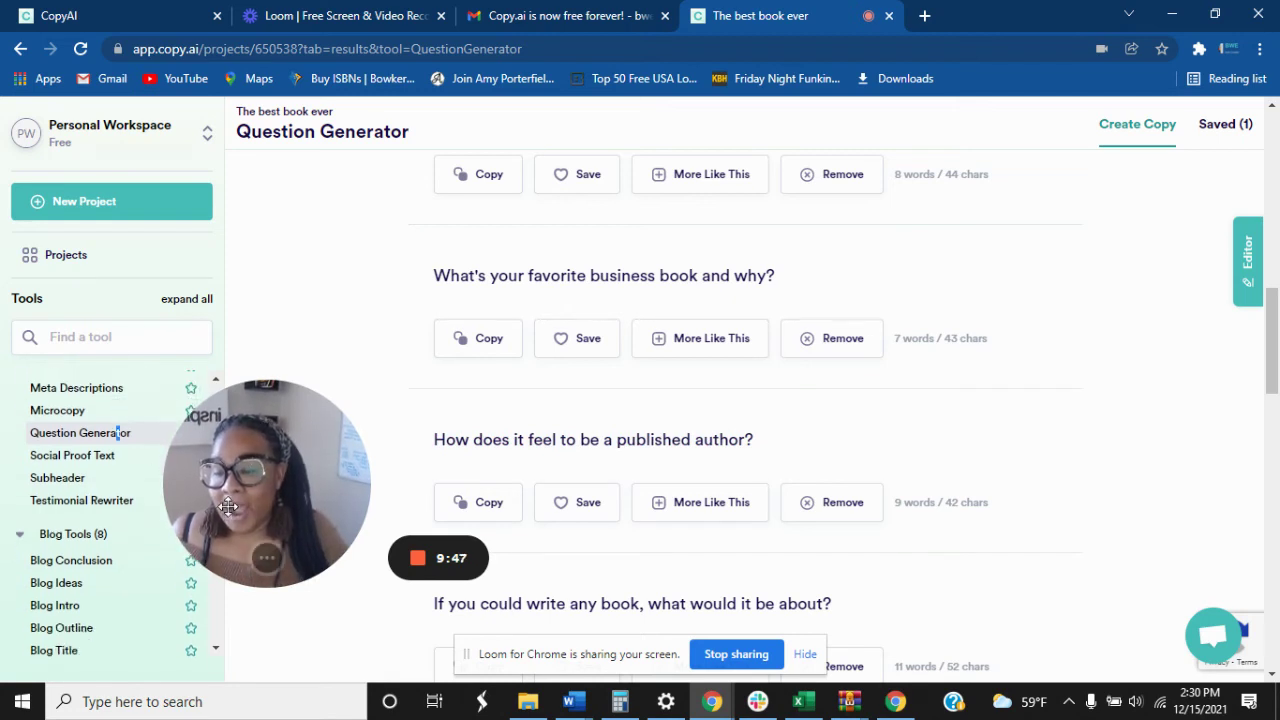
drag(236, 485, 260, 302)
scroll(117, 493, down, 2)
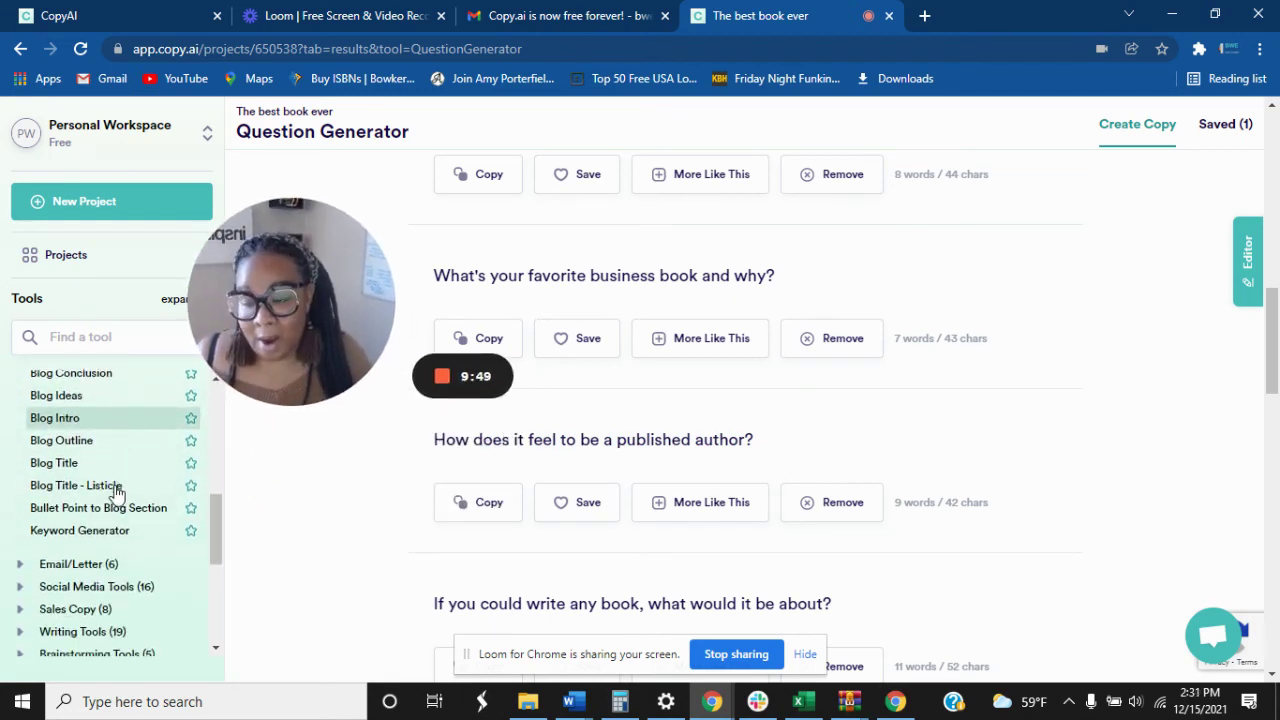
scroll(117, 492, down, 2)
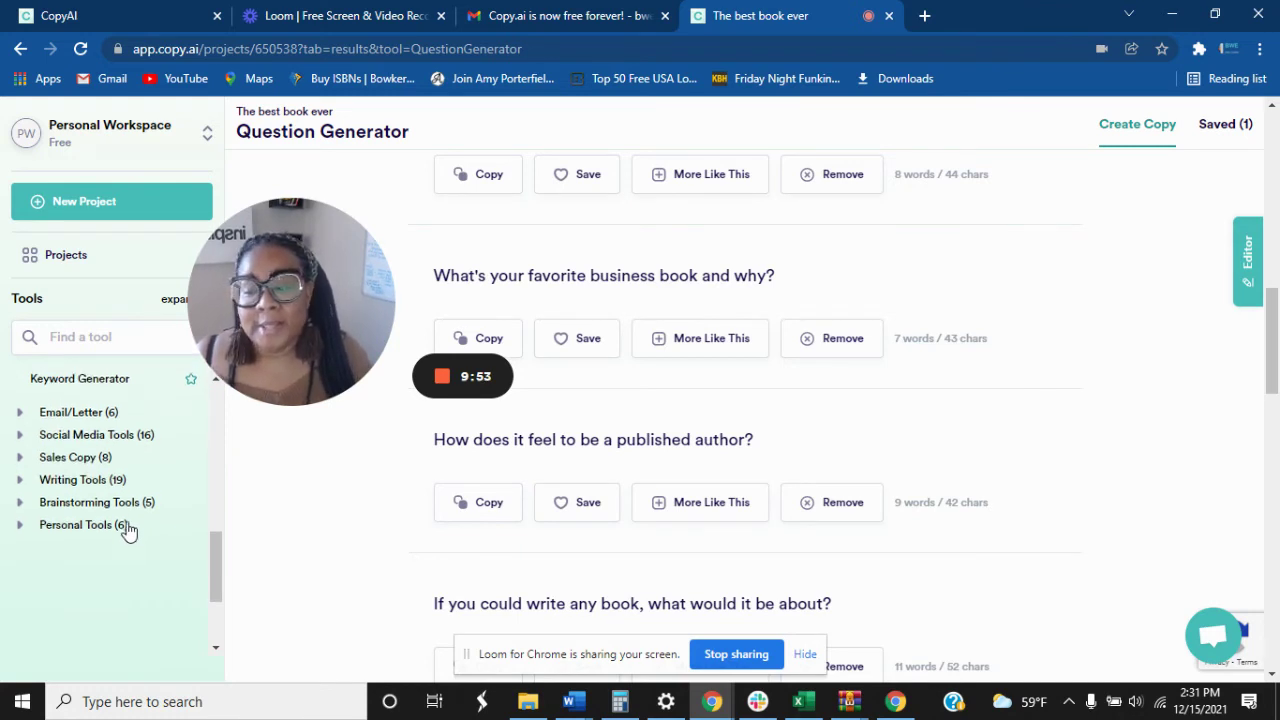
scroll(127, 530, up, 1)
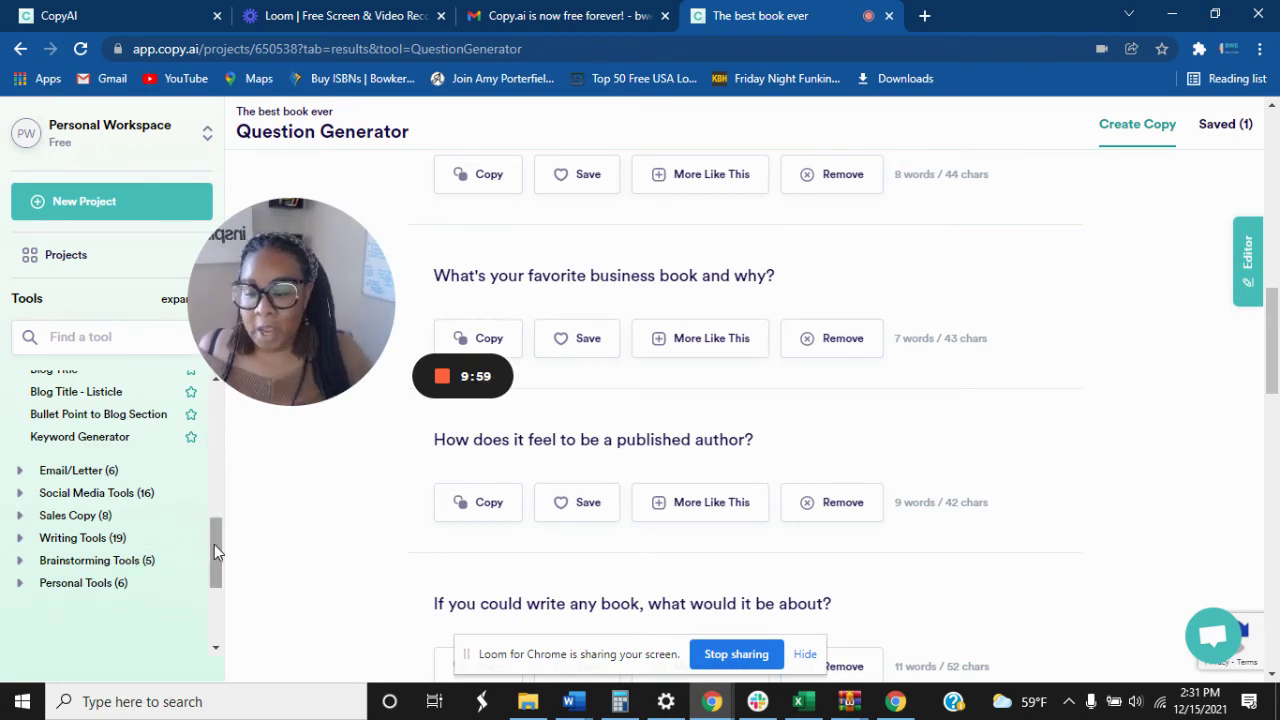
drag(214, 544, 246, 563)
scroll(369, 489, up, 2)
Switch to Gmail to check the free generation allowance in the Copy.ai email, and return to the Copy.ai project.
click(532, 22)
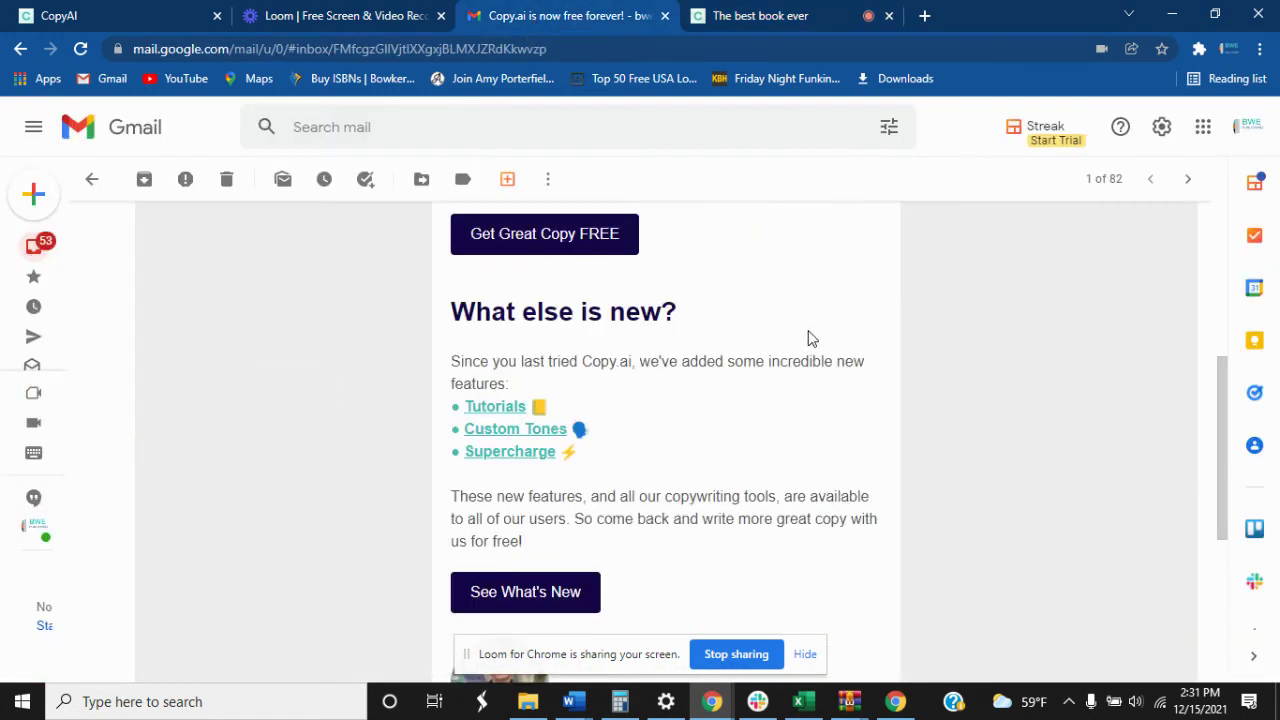
scroll(808, 342, up, 4)
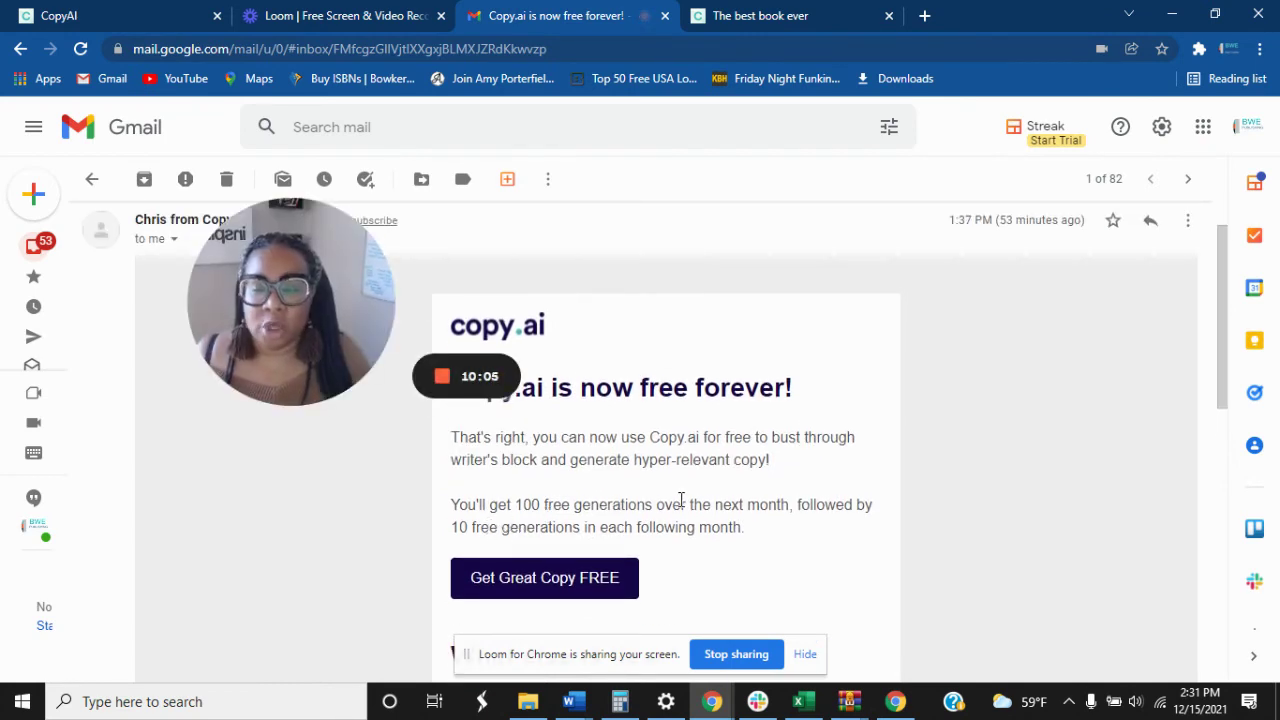
click(782, 16)
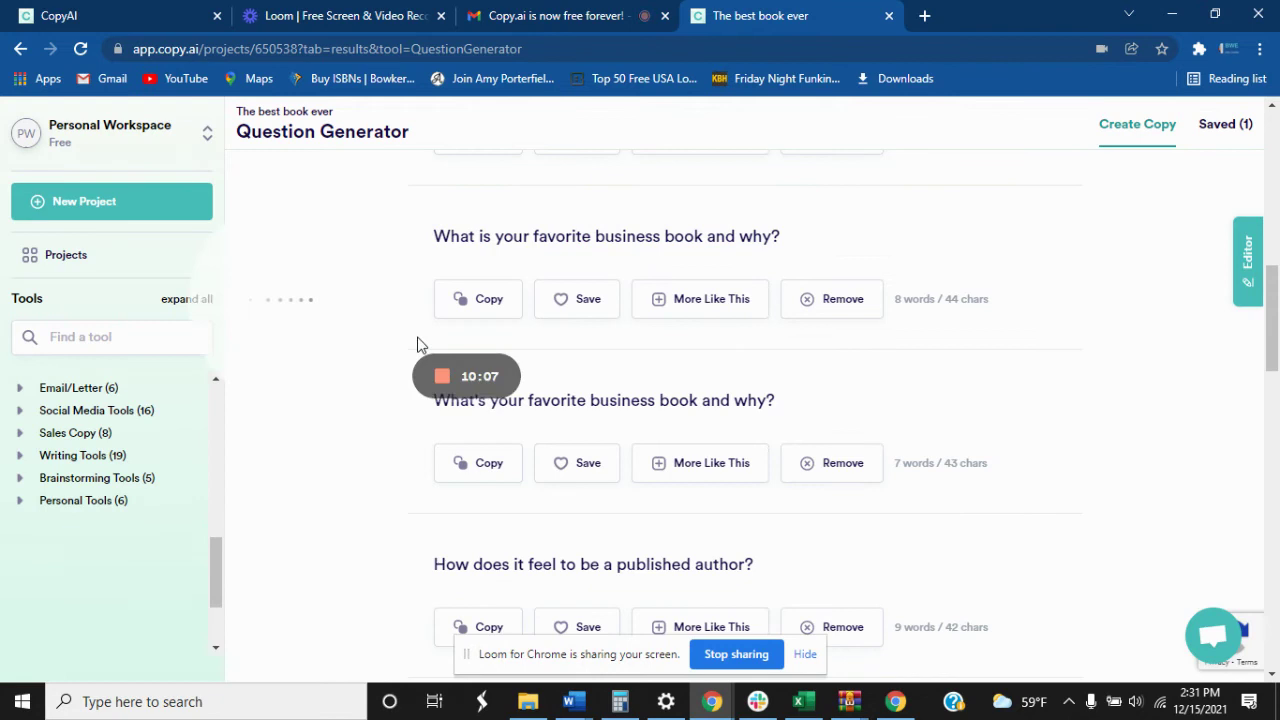
drag(283, 271, 271, 247)
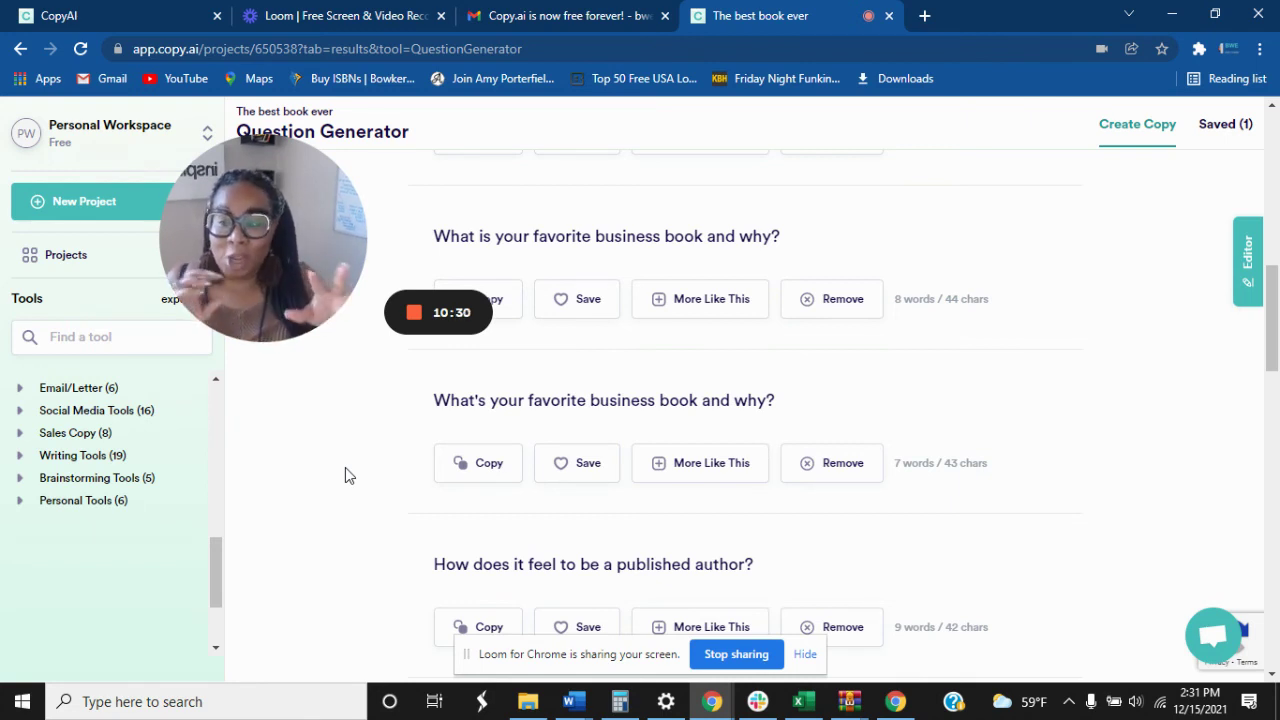
Collapse the Blog Tools and Website Copy categories in the tool list.
scroll(126, 551, up, 3)
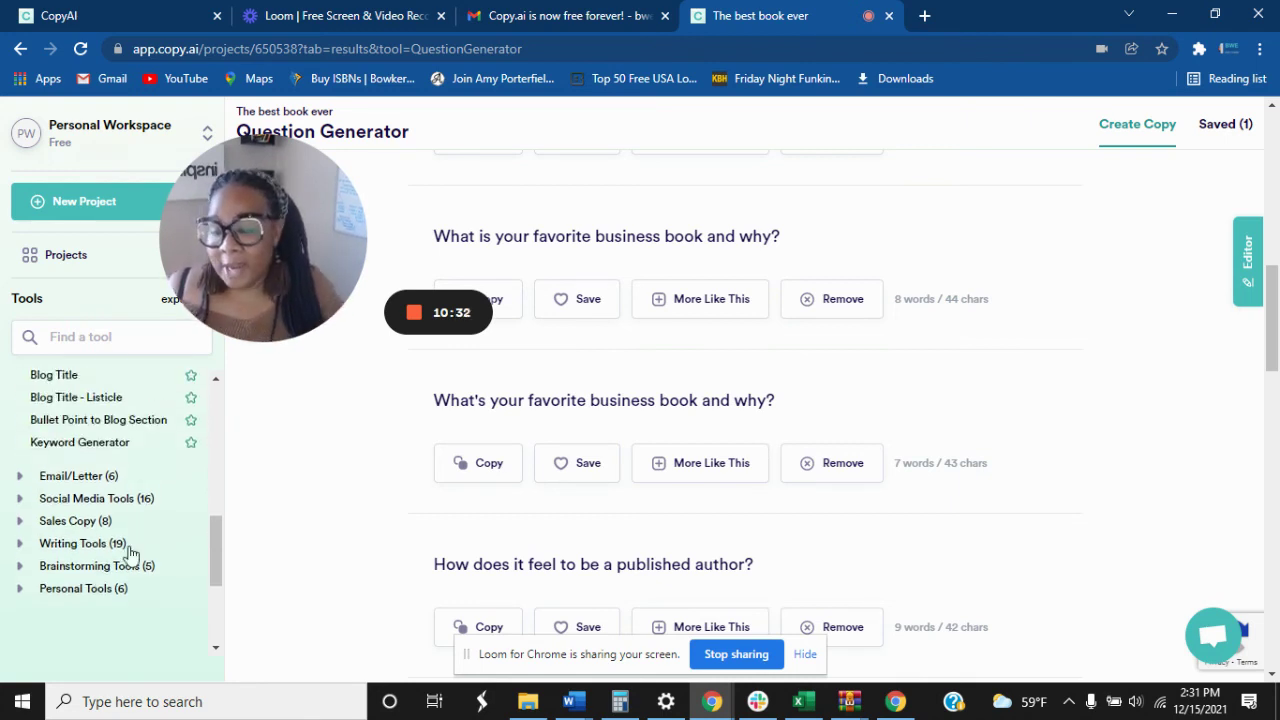
scroll(188, 505, up, 3)
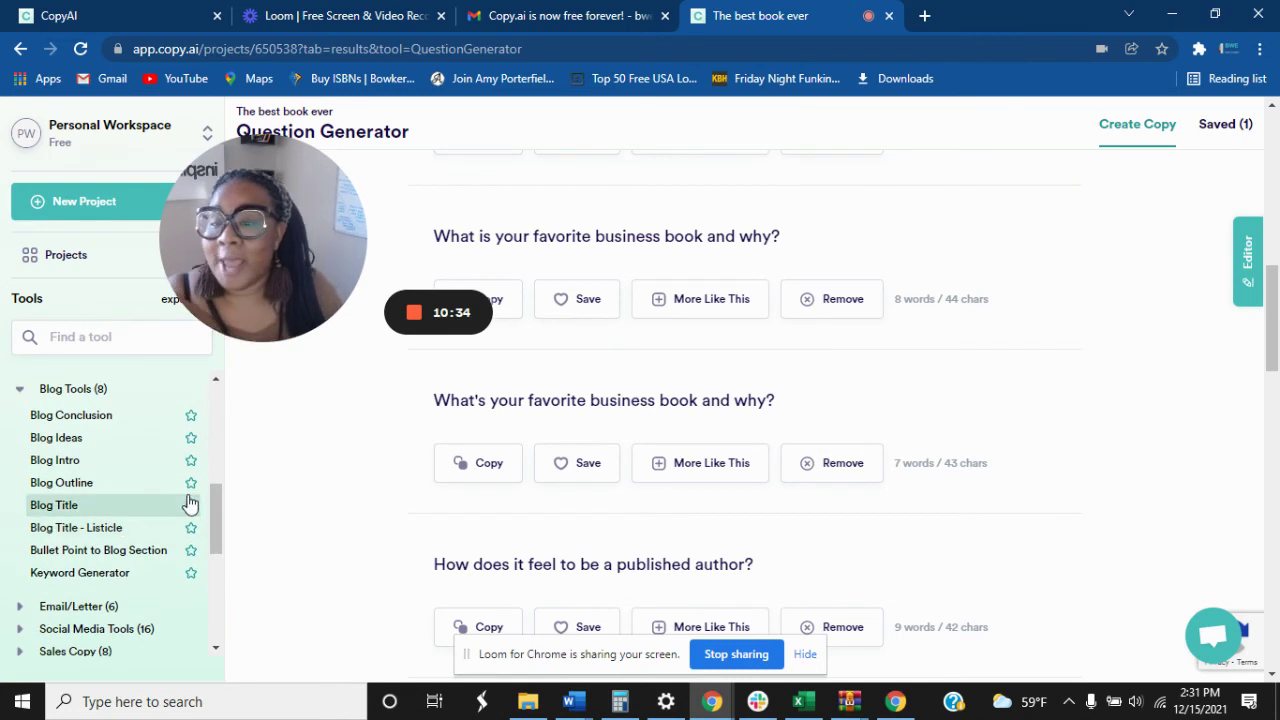
scroll(160, 480, up, 1)
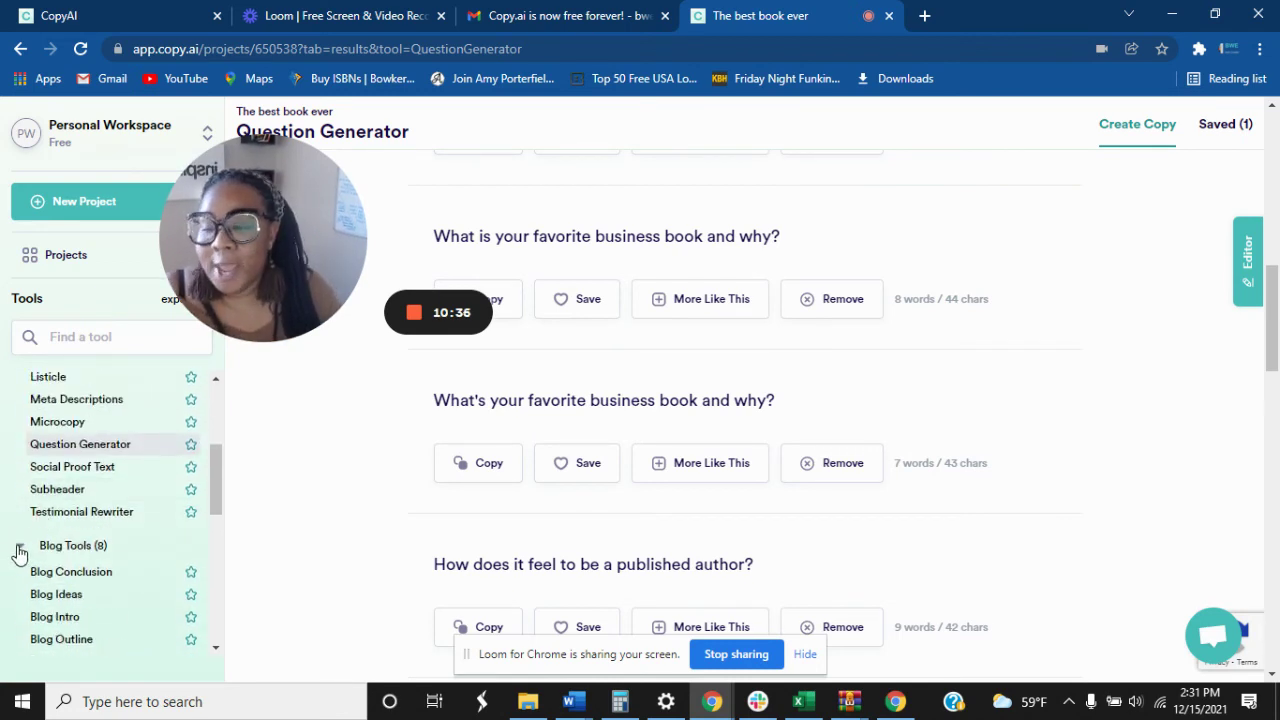
click(19, 545)
scroll(160, 475, up, 3)
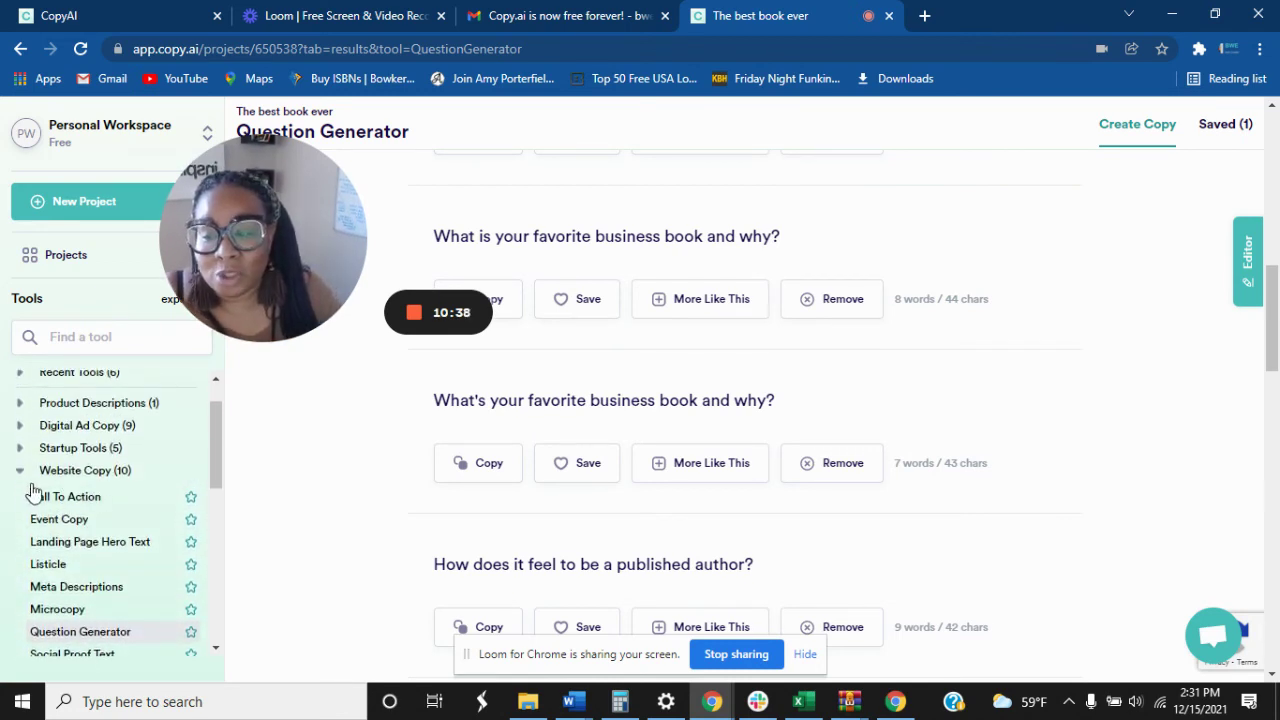
click(19, 470)
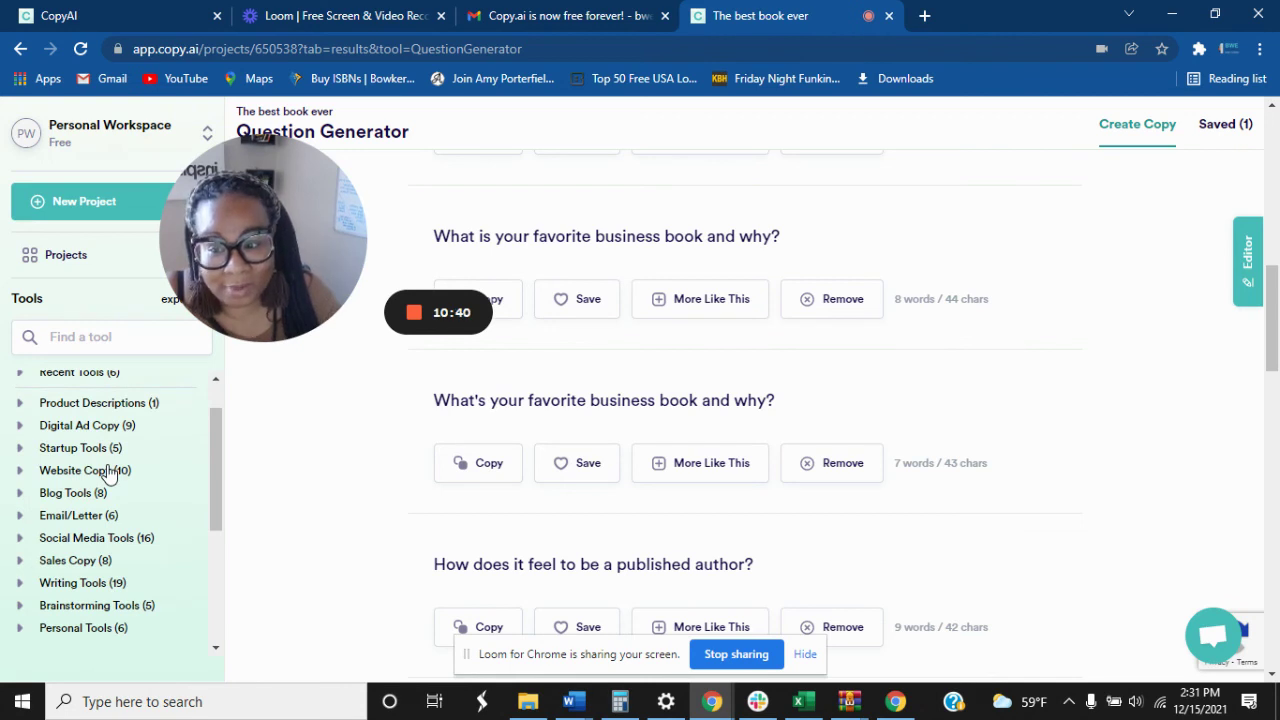
Open the Name Generator from the Brainstorming Tools and generate names for "business book for publishers".
scroll(112, 500, down, 1)
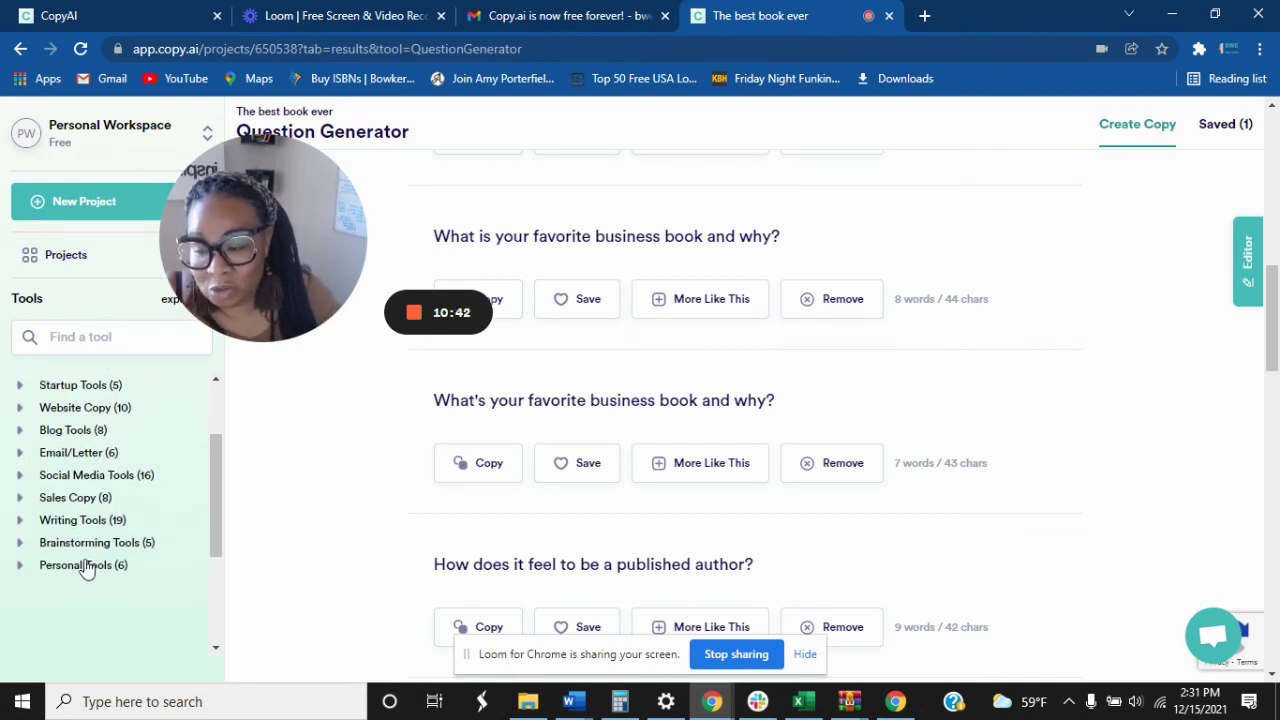
click(100, 548)
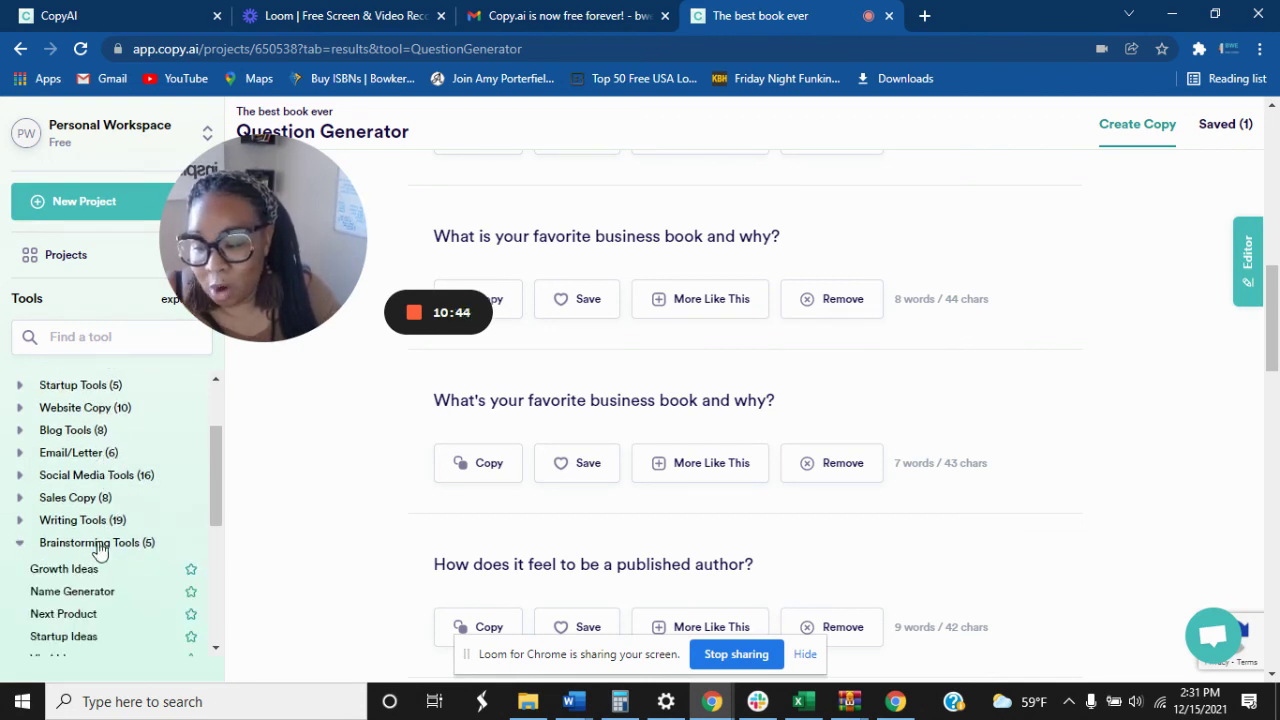
scroll(150, 551, down, 1)
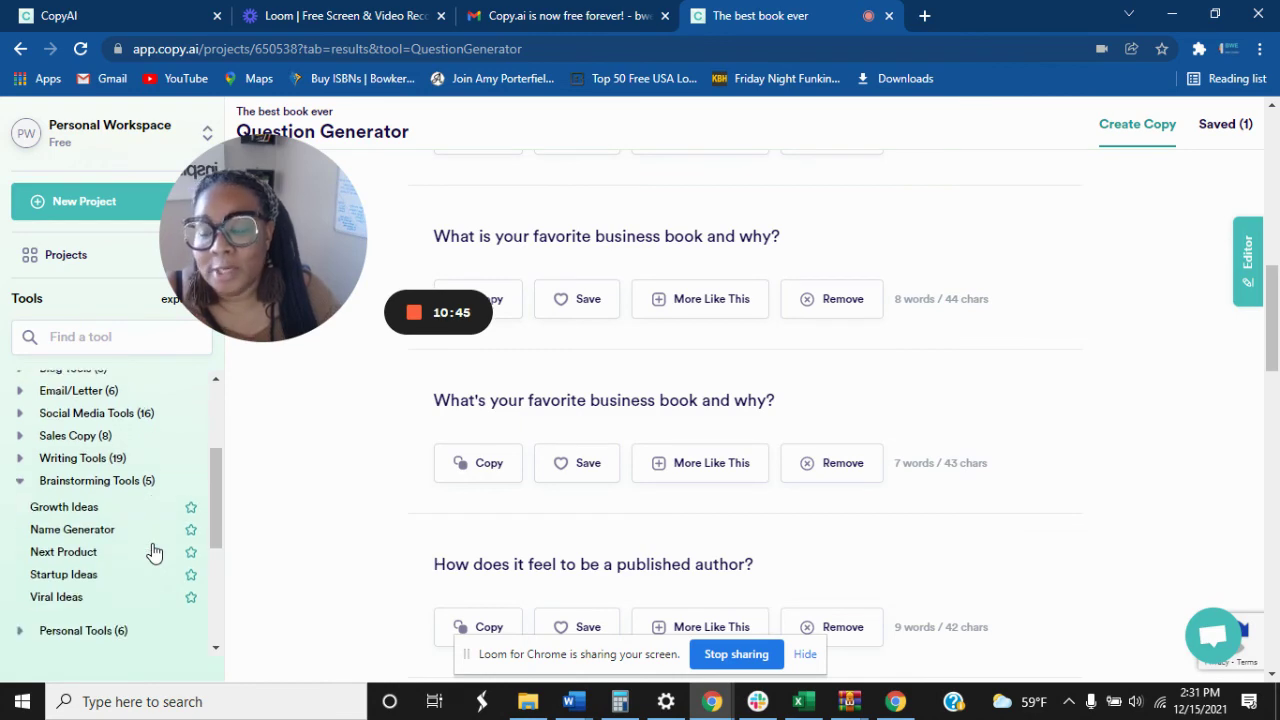
click(88, 537)
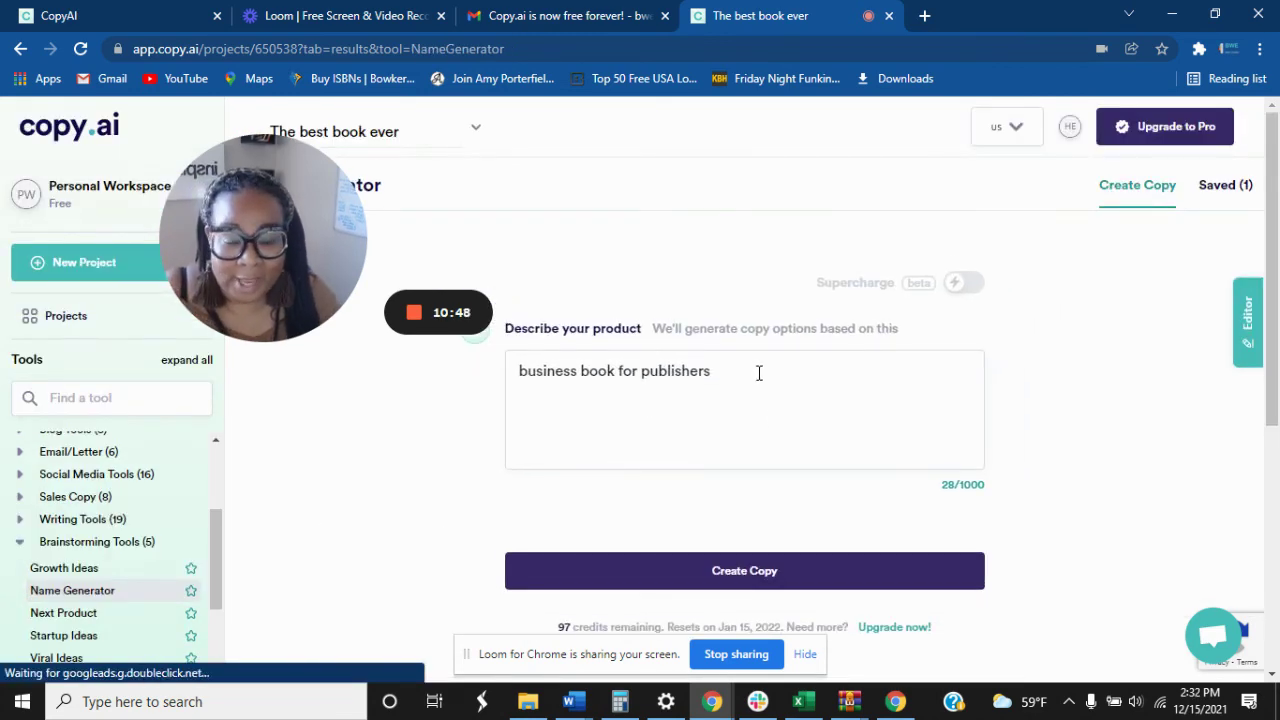
click(766, 570)
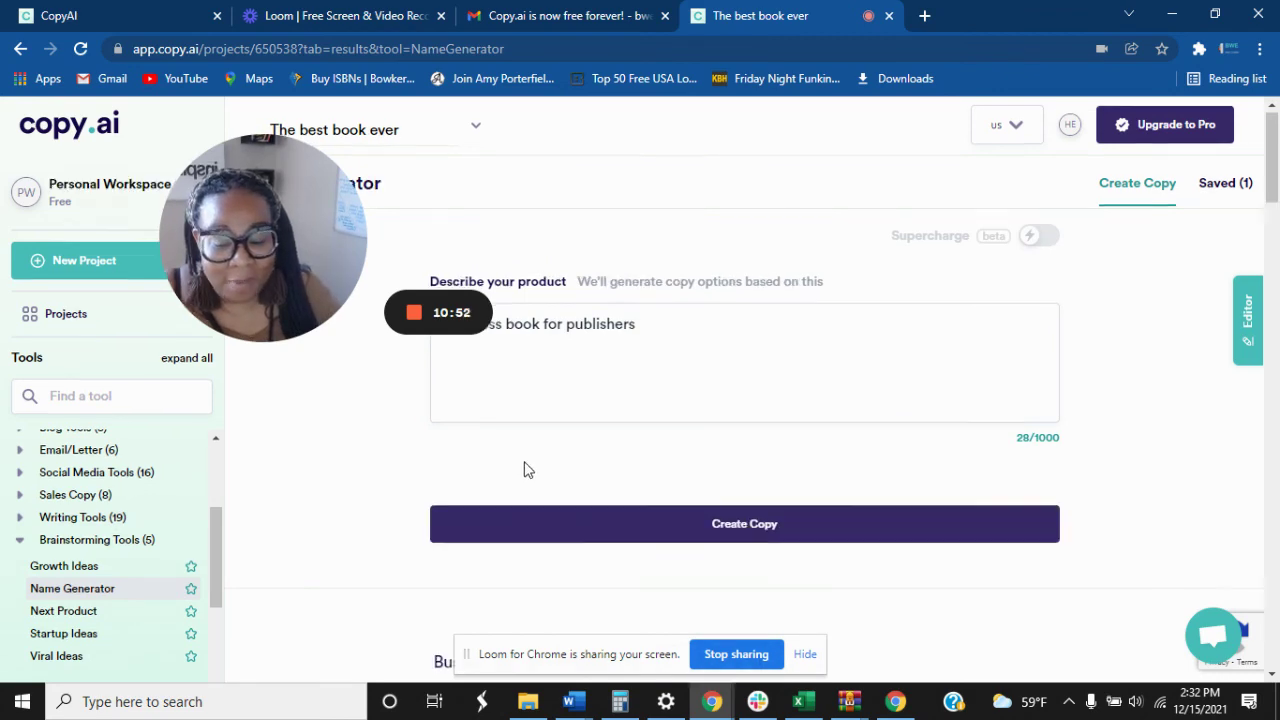
Read through the generated names for the business book for publishers, and collapse the Brainstorming Tools category.
scroll(528, 470, down, 4)
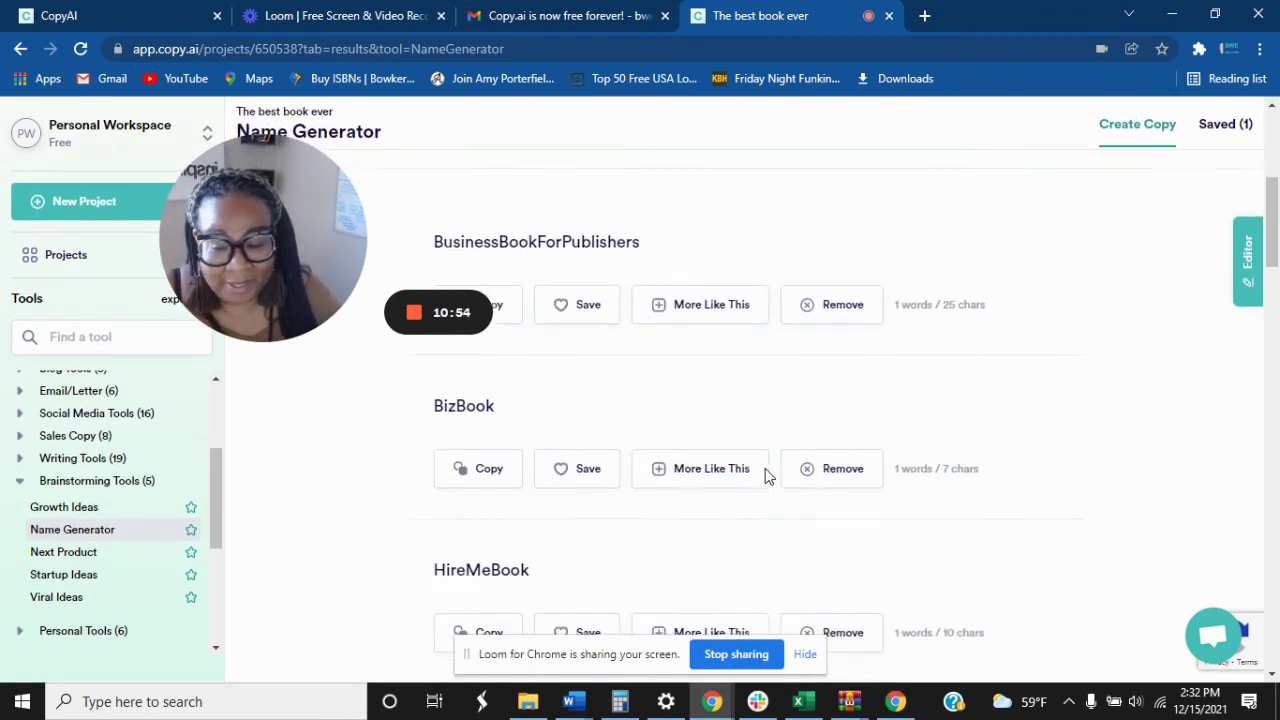
scroll(763, 479, down, 1)
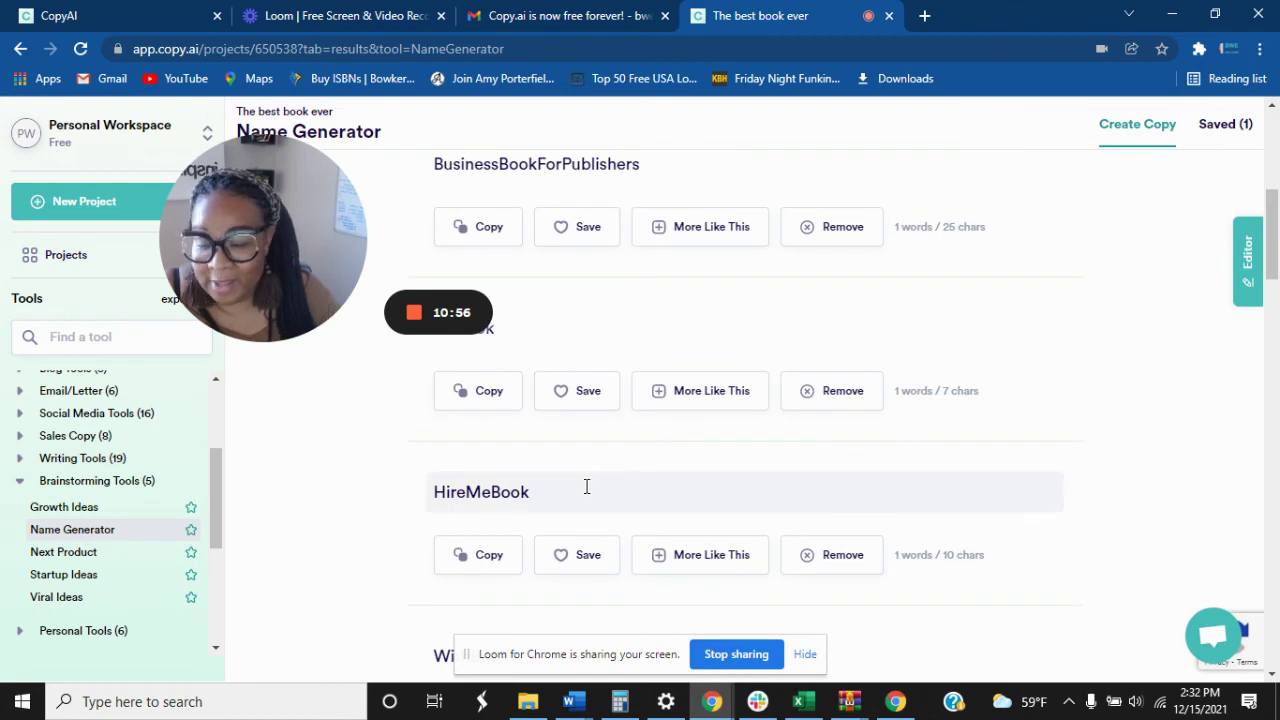
scroll(587, 487, down, 2)
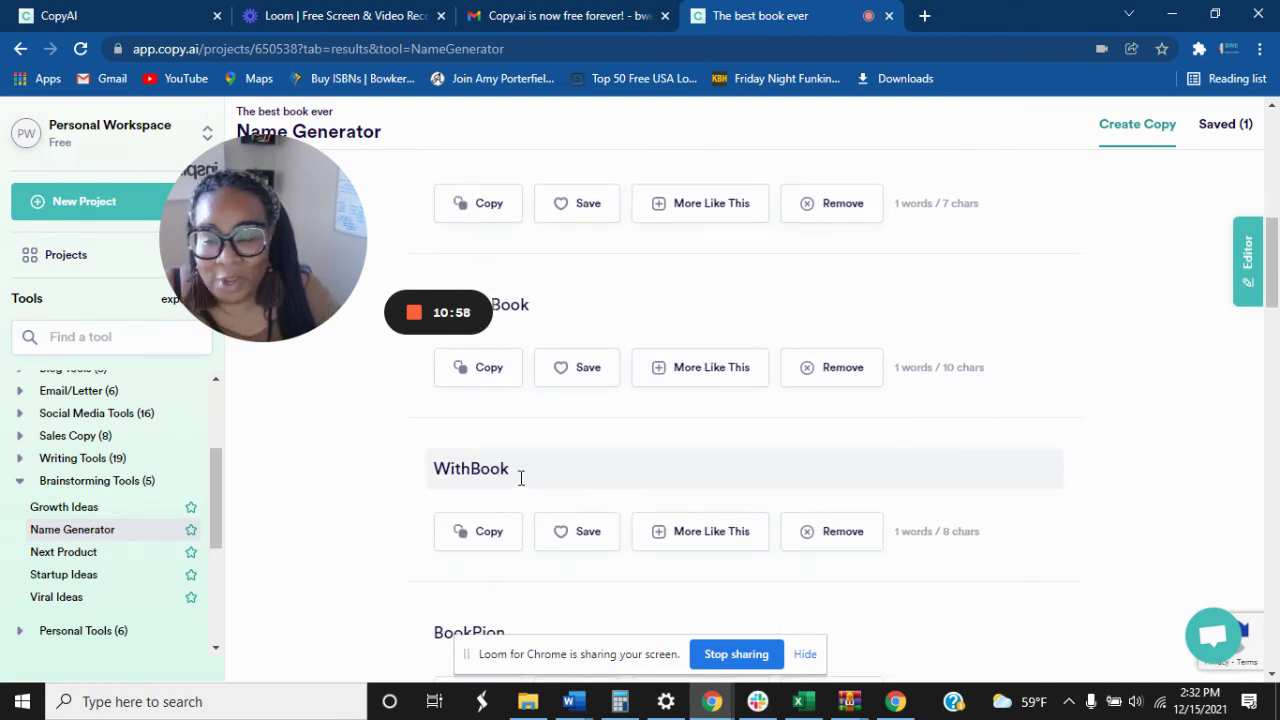
scroll(520, 478, down, 2)
scroll(535, 488, down, 2)
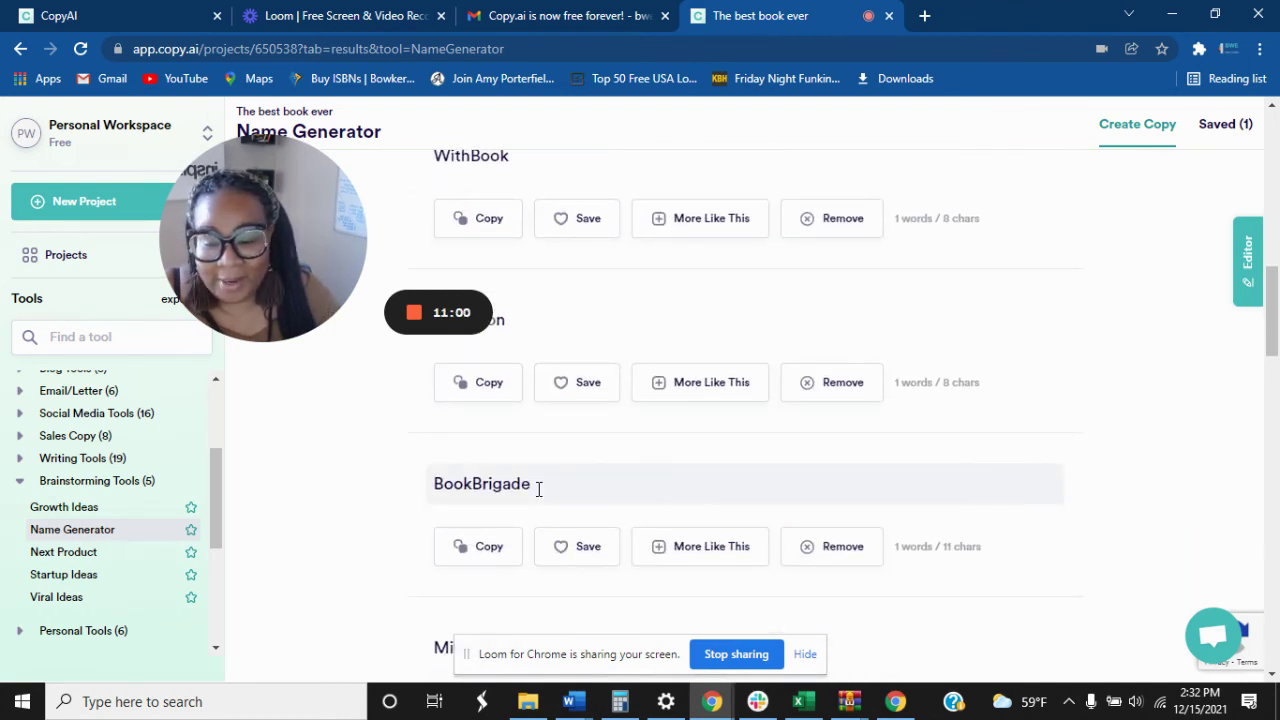
scroll(538, 488, down, 2)
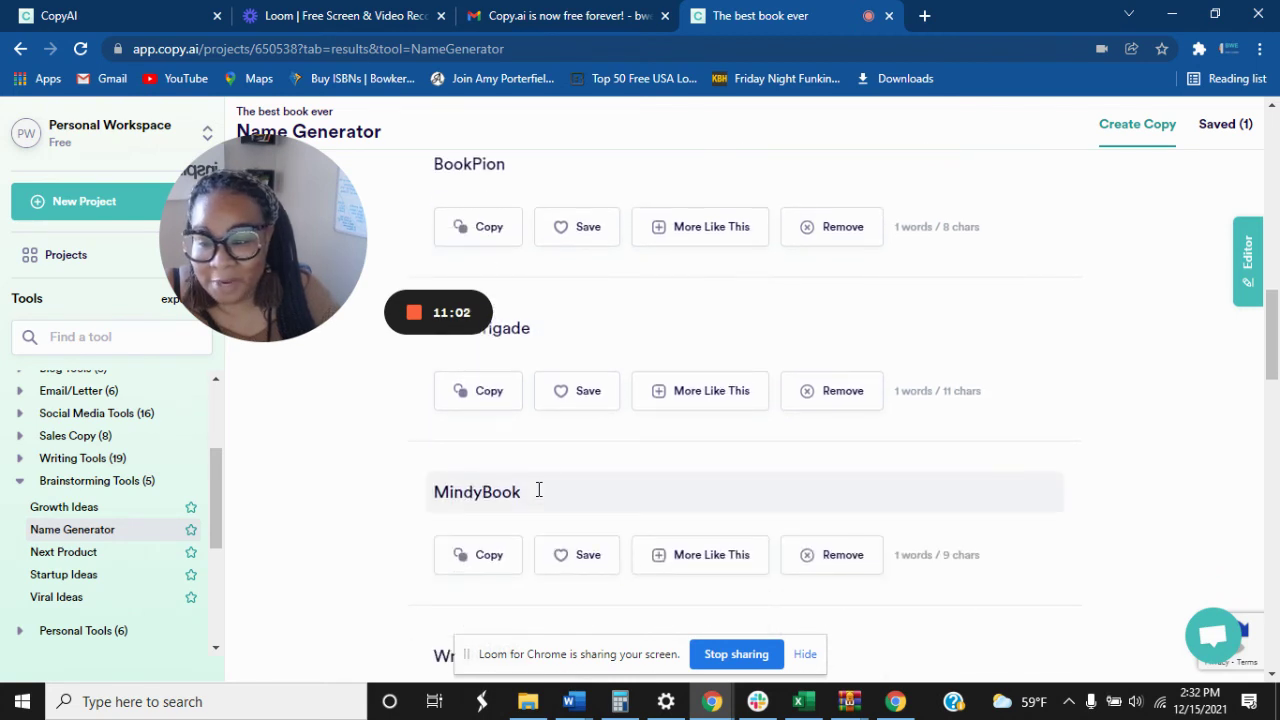
scroll(354, 543, down, 1)
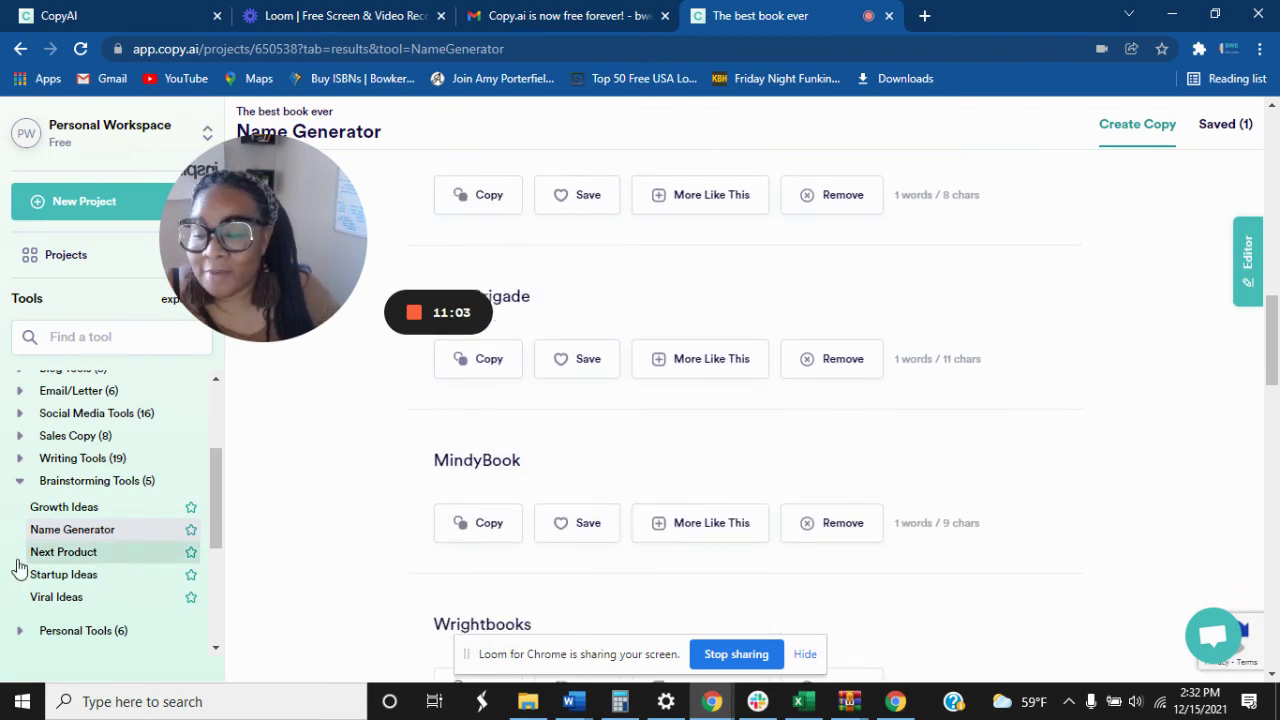
click(21, 484)
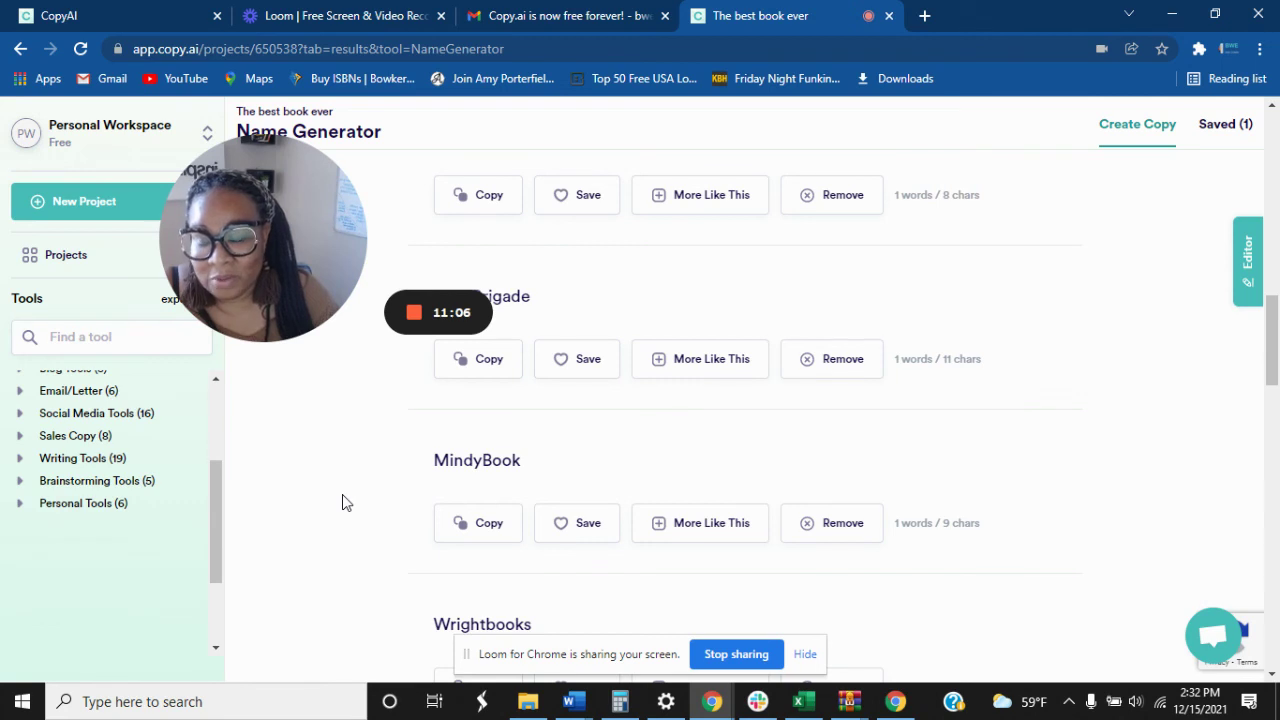
drag(290, 215, 224, 404)
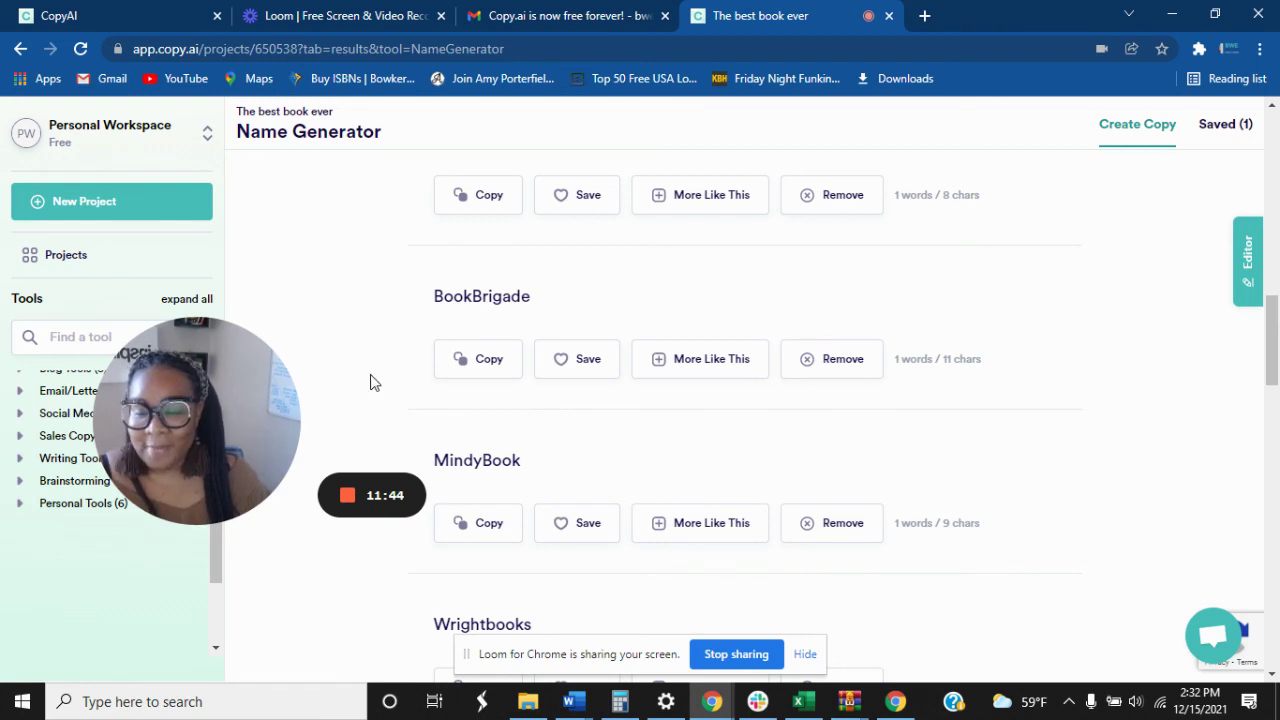
drag(264, 399, 197, 466)
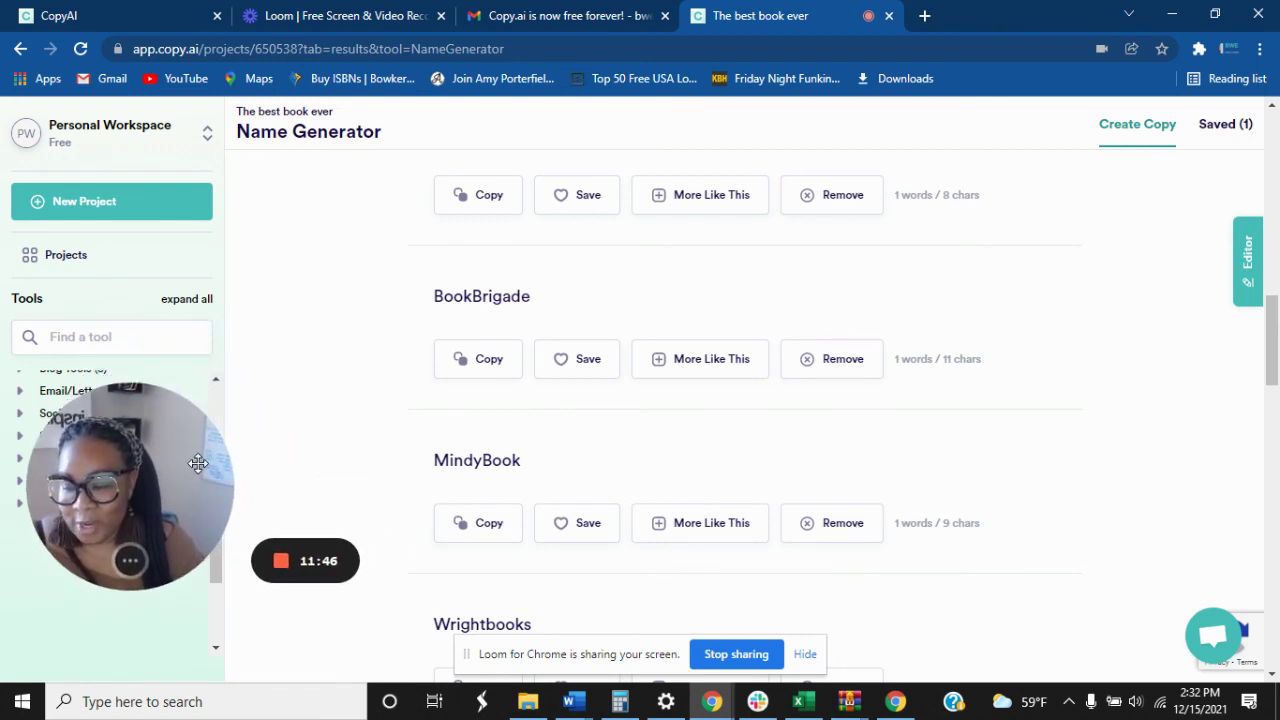